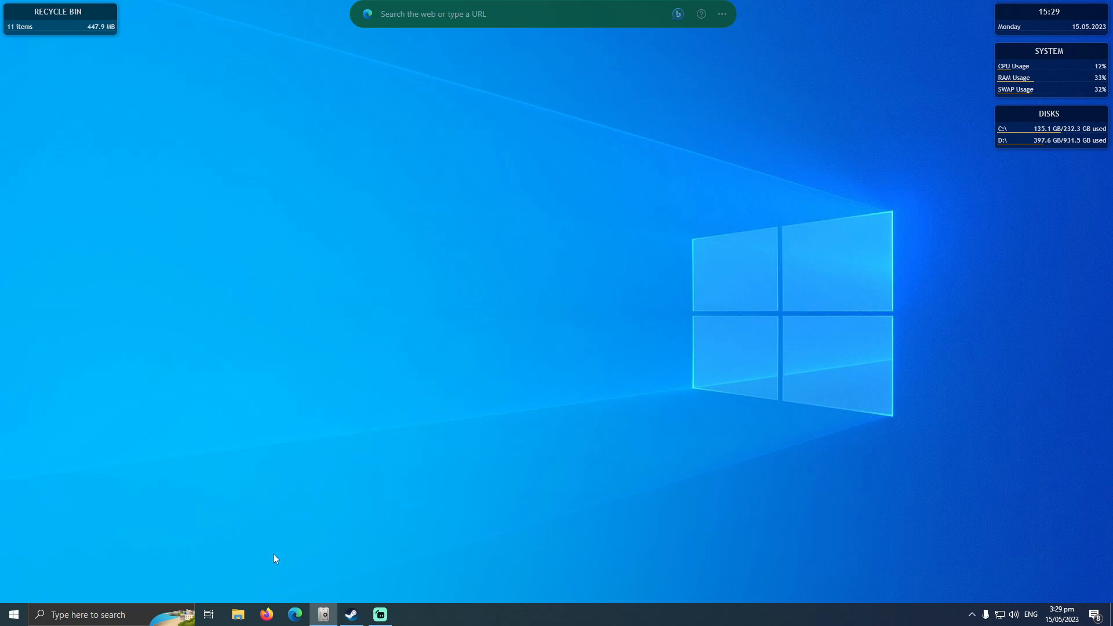
Open Firefox and go to the Local website at localwp.com.
click(265, 616)
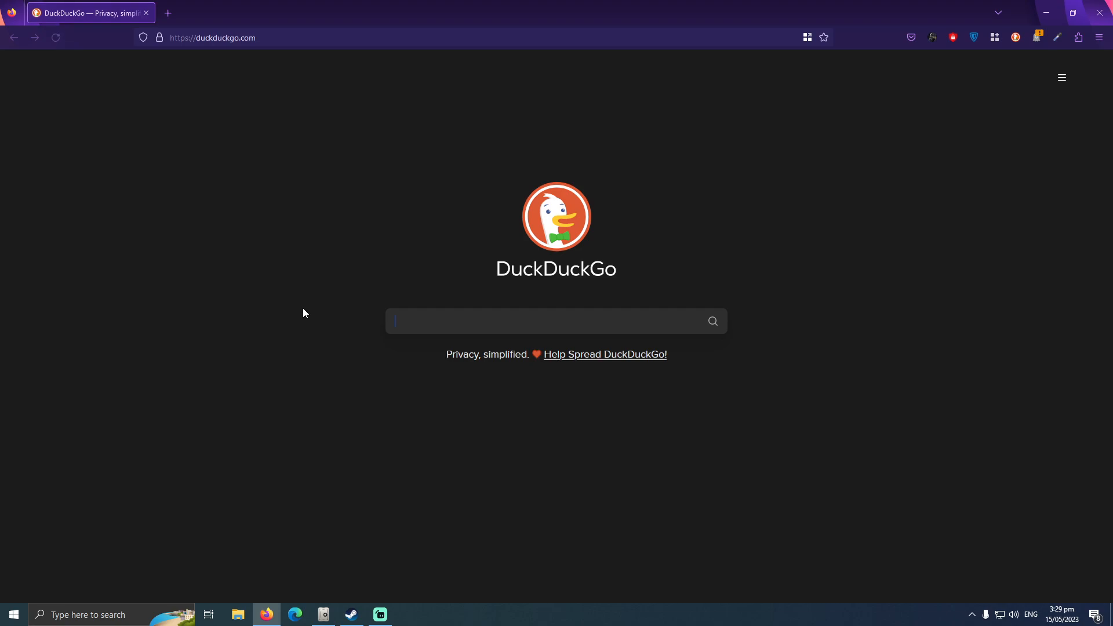
drag(295, 38, 37, 39)
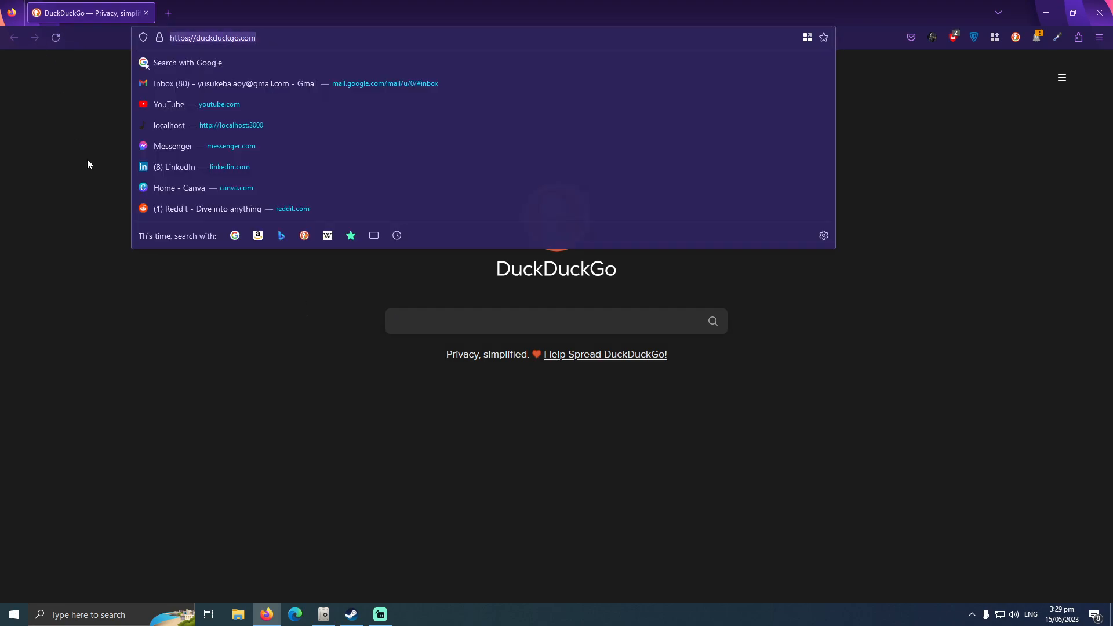
text(localwp.com)
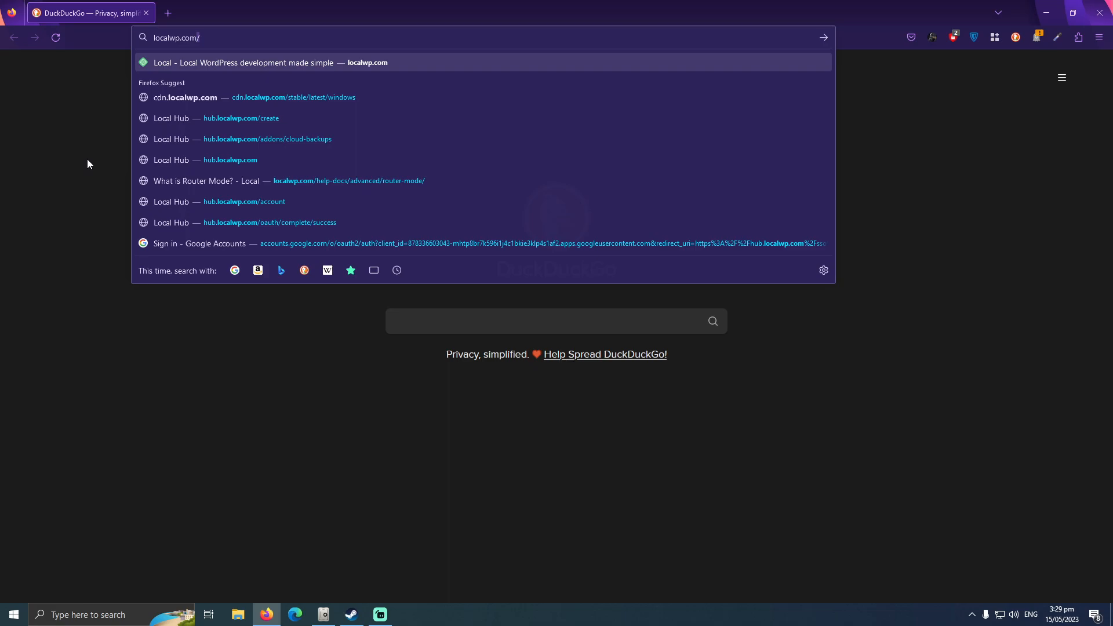
key(Return)
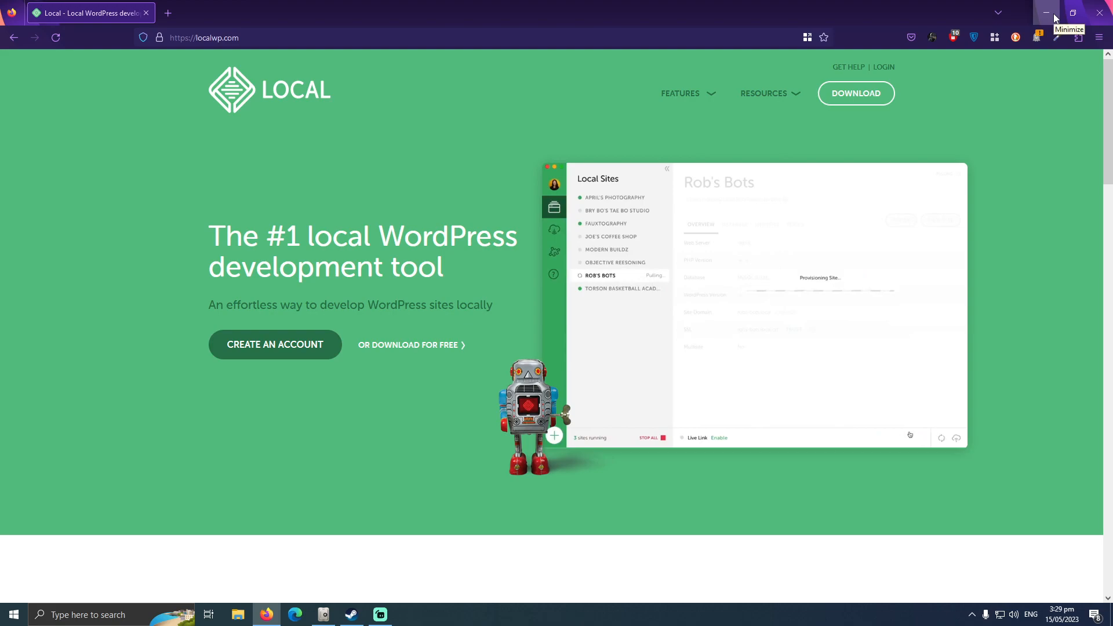
Run the local-6.7.1-windows installer from the Downloads folder and accept installation only for the current user.
click(238, 614)
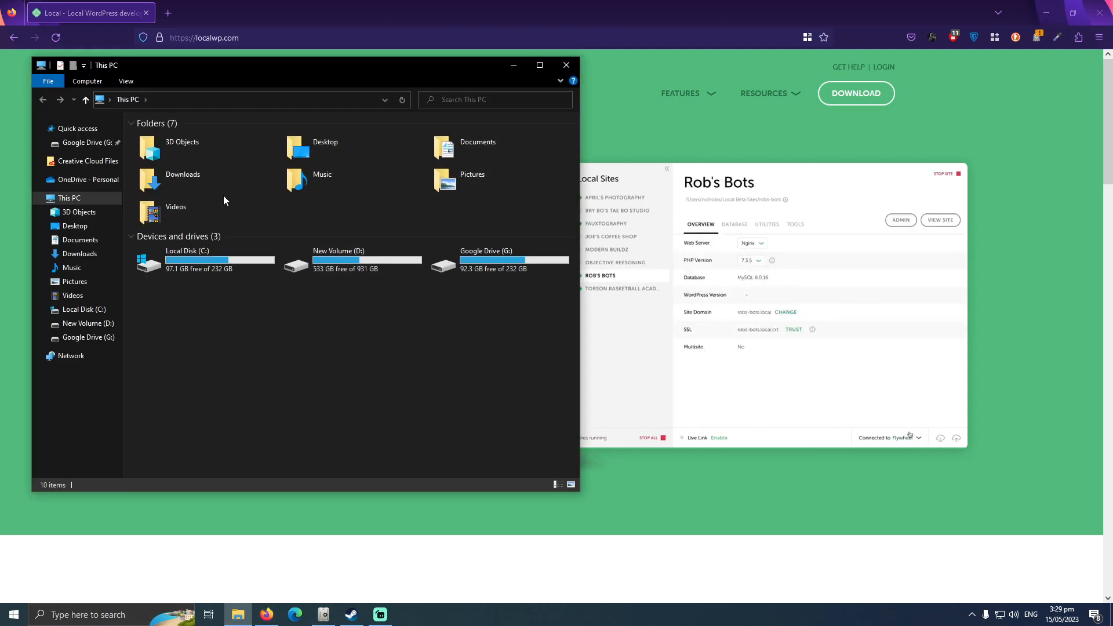
double_click(225, 178)
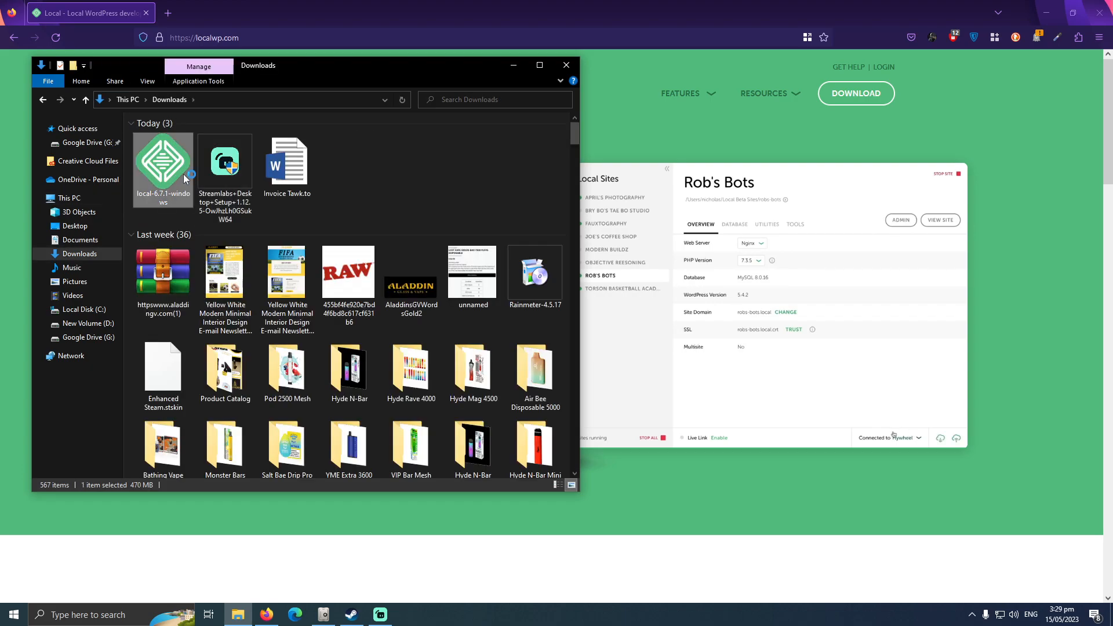
click(513, 66)
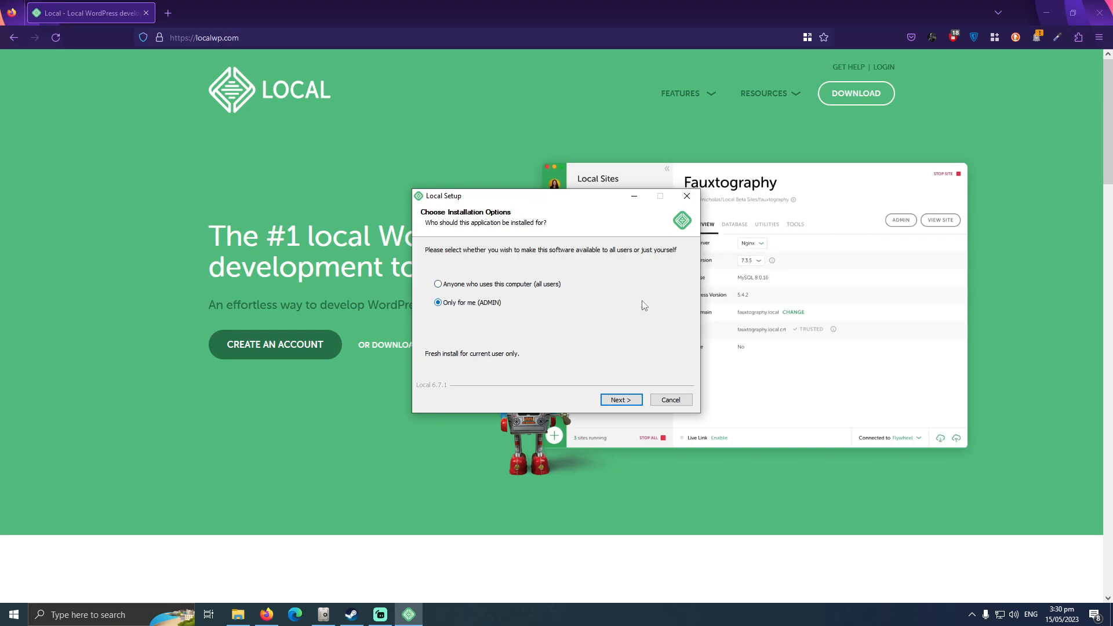
click(619, 400)
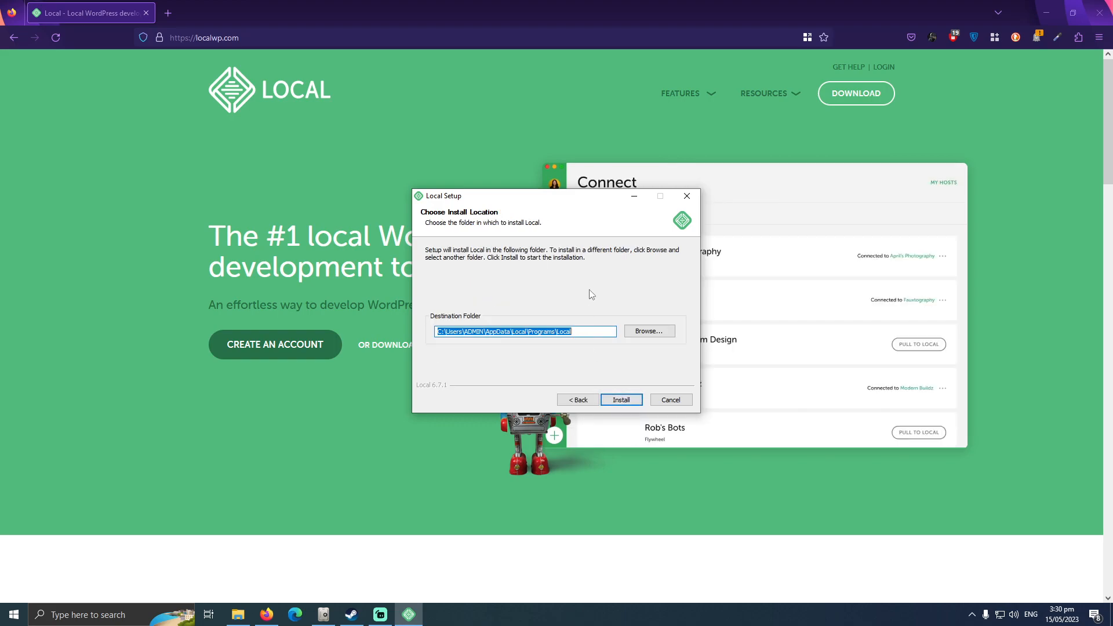
click(649, 331)
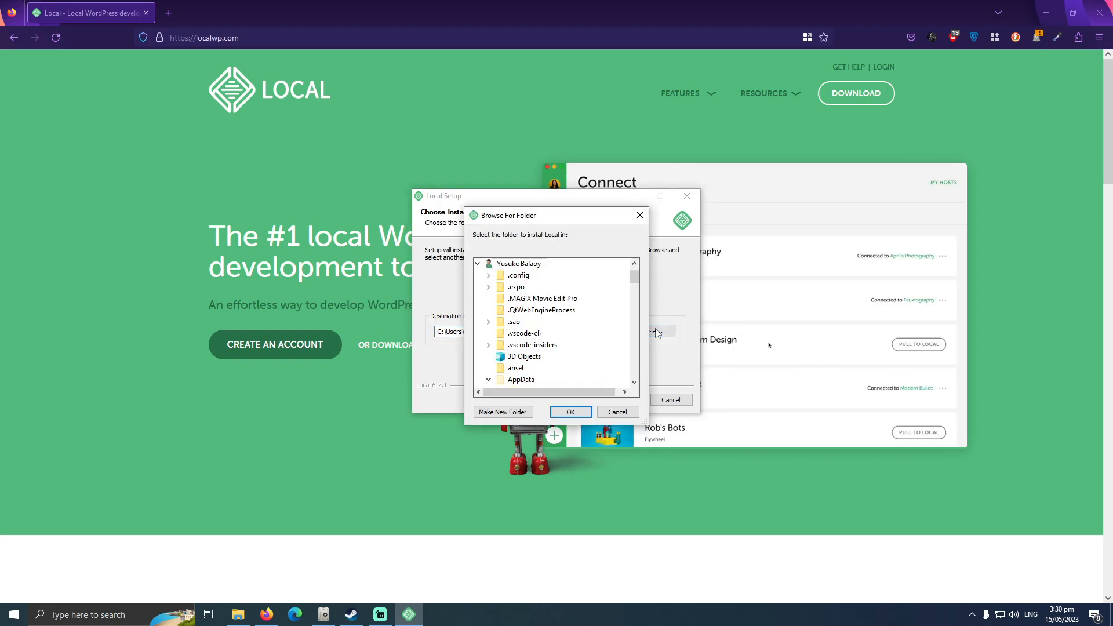
drag(585, 229, 715, 225)
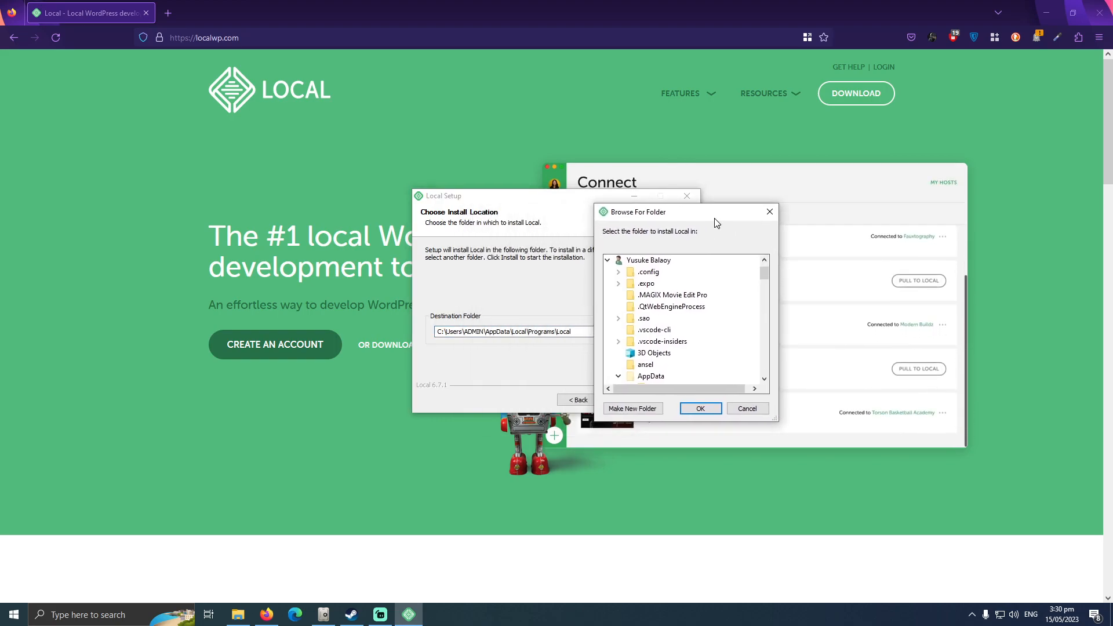
click(608, 261)
click(608, 295)
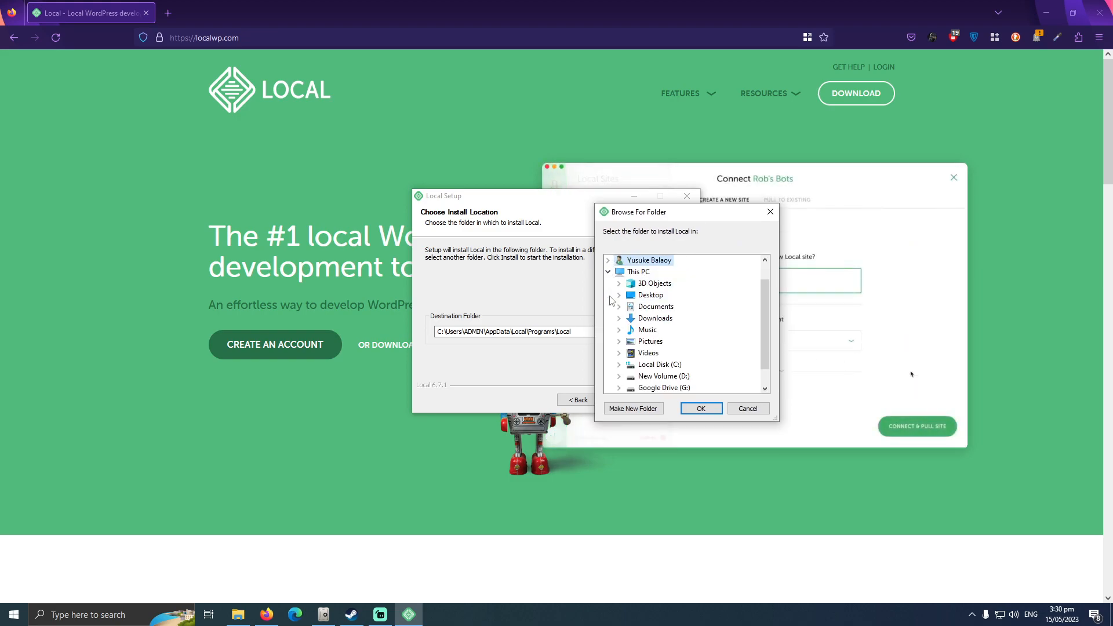
scroll(761, 320, down, 1)
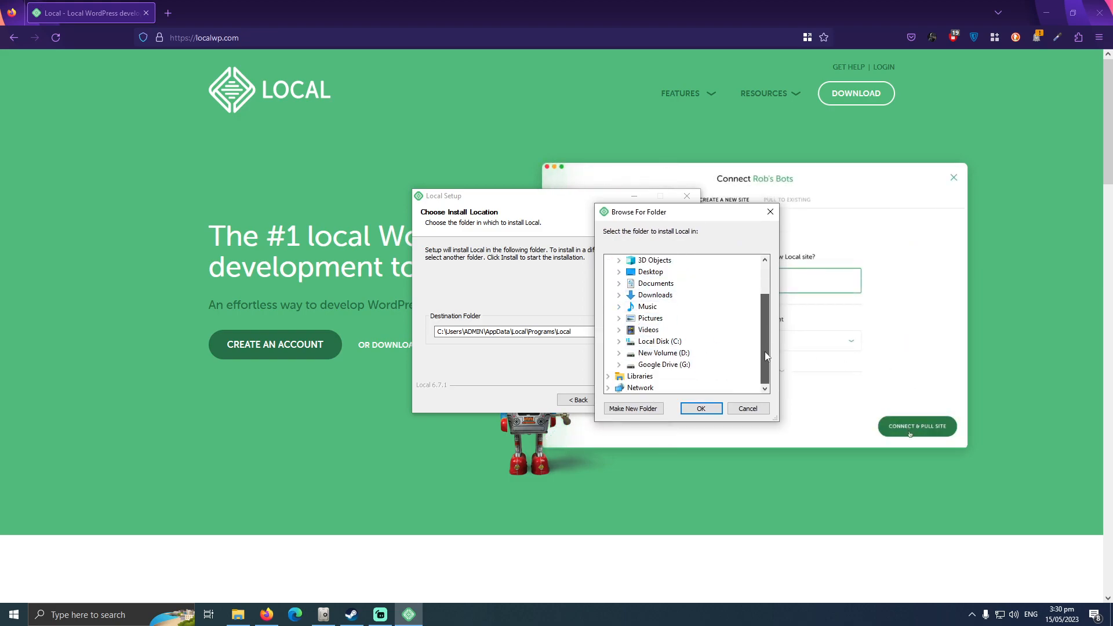
double_click(649, 357)
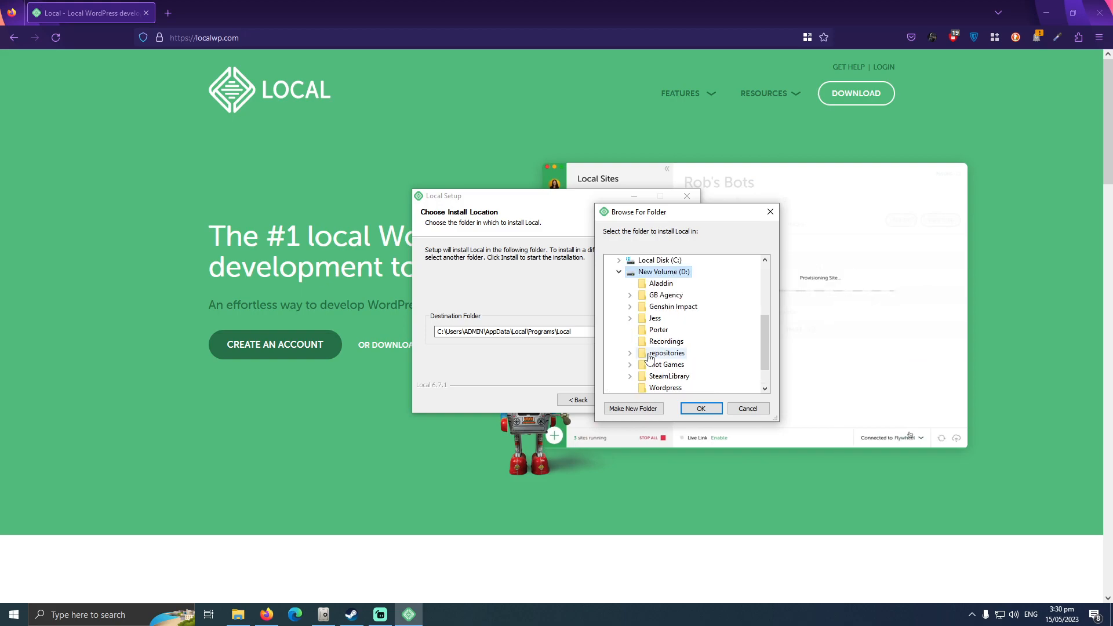
click(618, 272)
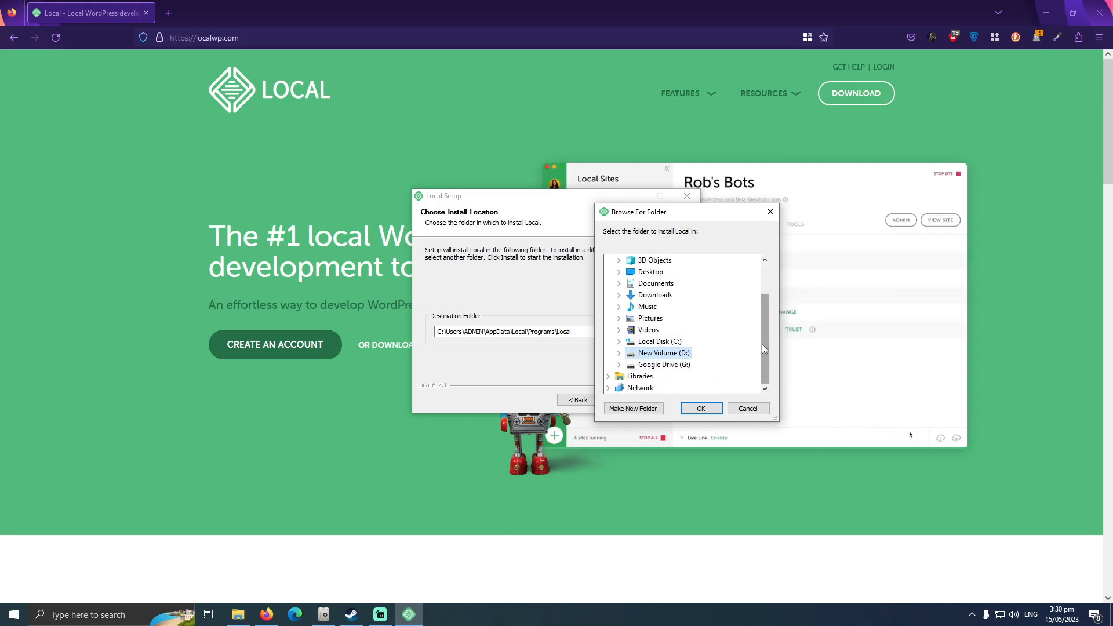
click(746, 408)
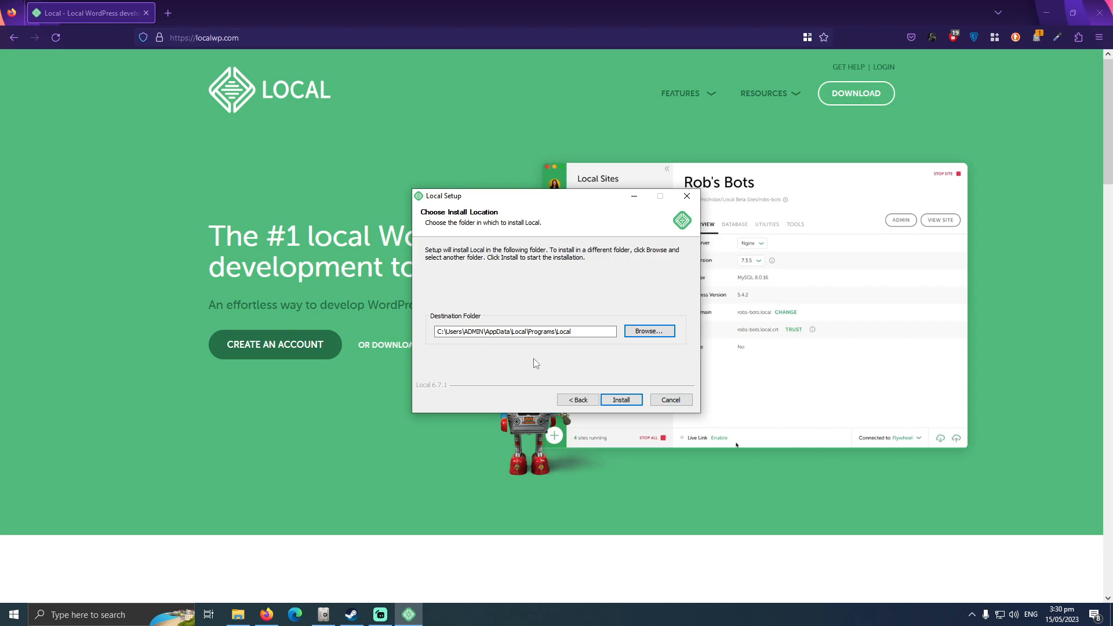
Install Local in the default destination folder, minimize the browser, and finish setup with Run Local enabled.
click(620, 399)
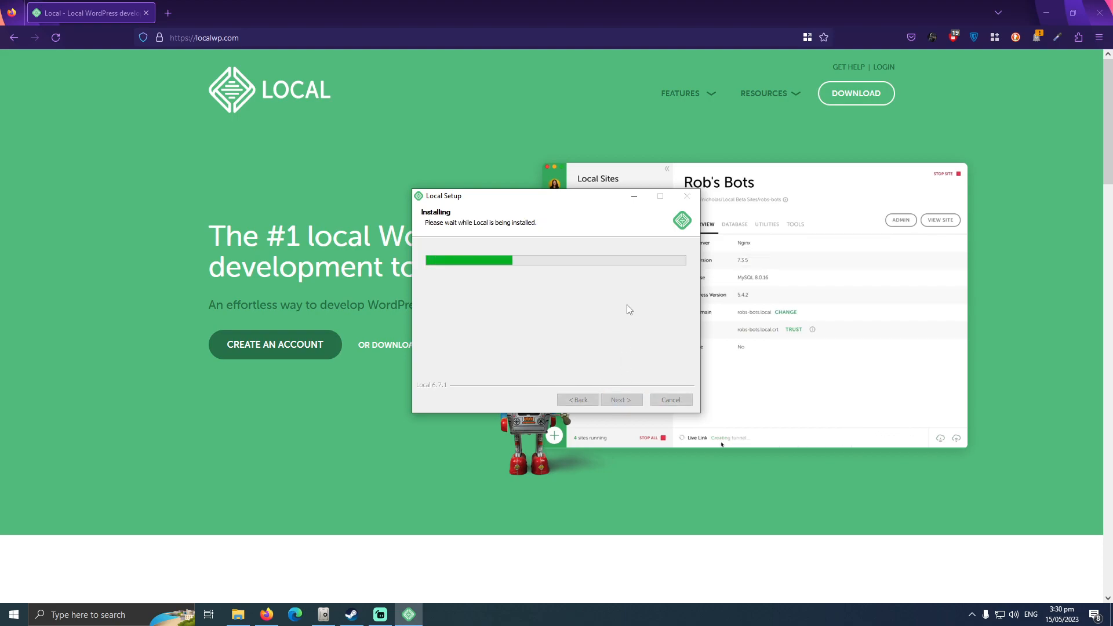
click(1044, 18)
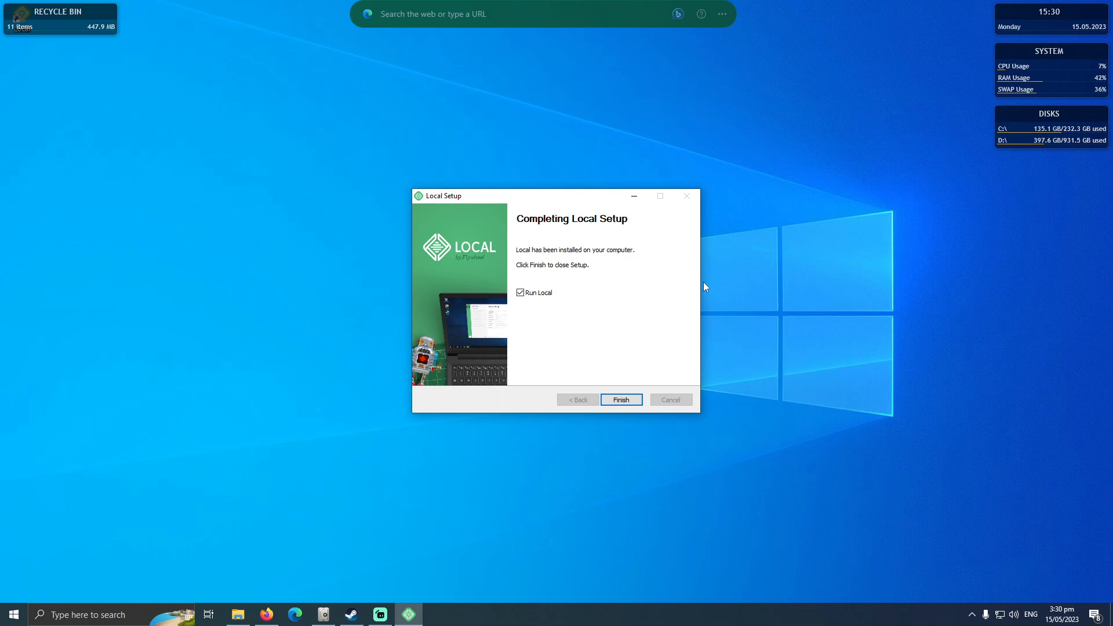
click(624, 406)
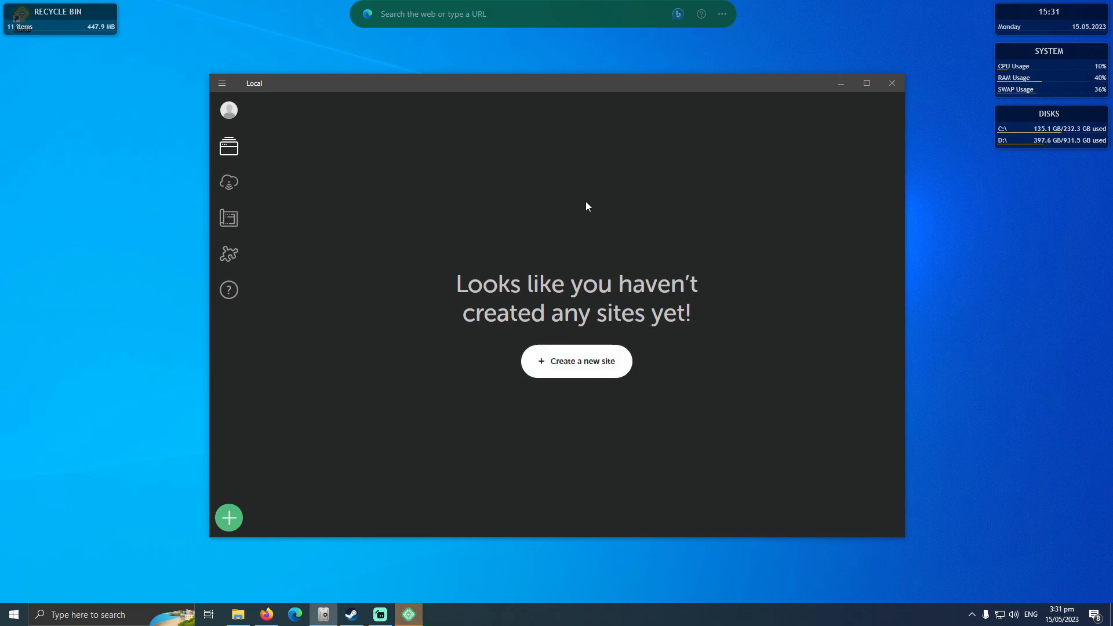
Open Local's preferences and examine the available theme, default terminal and default browser options.
click(223, 116)
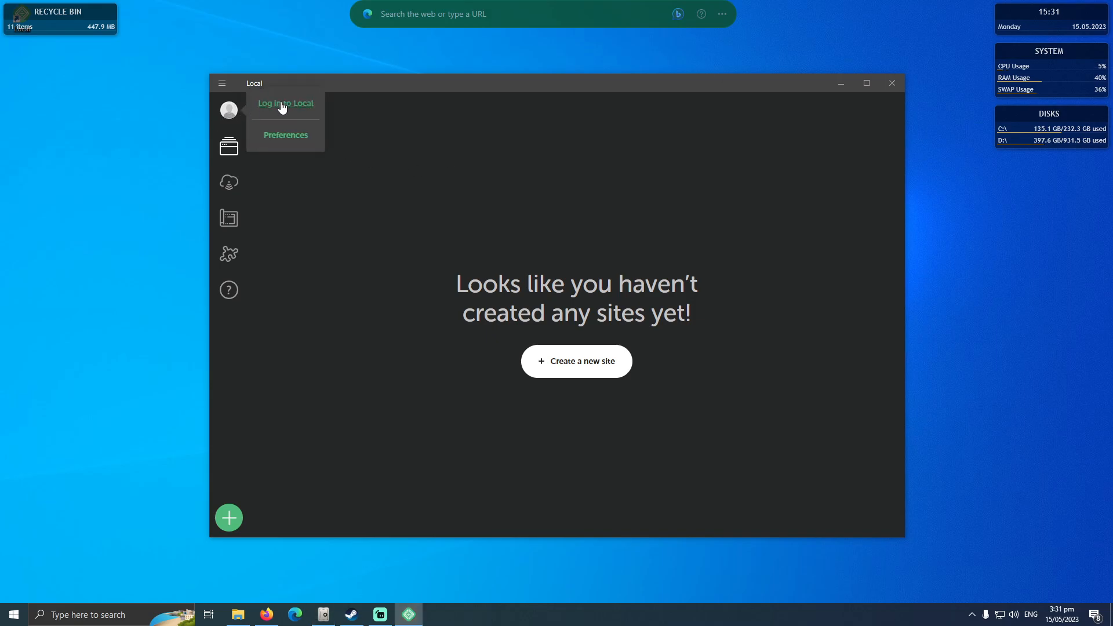
click(277, 145)
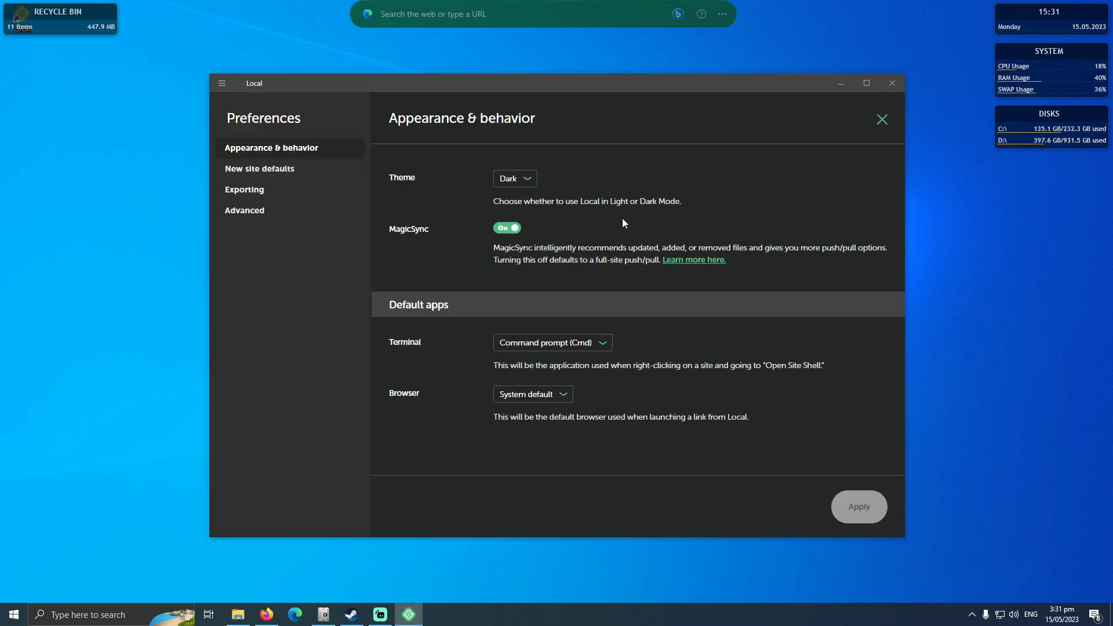
click(530, 184)
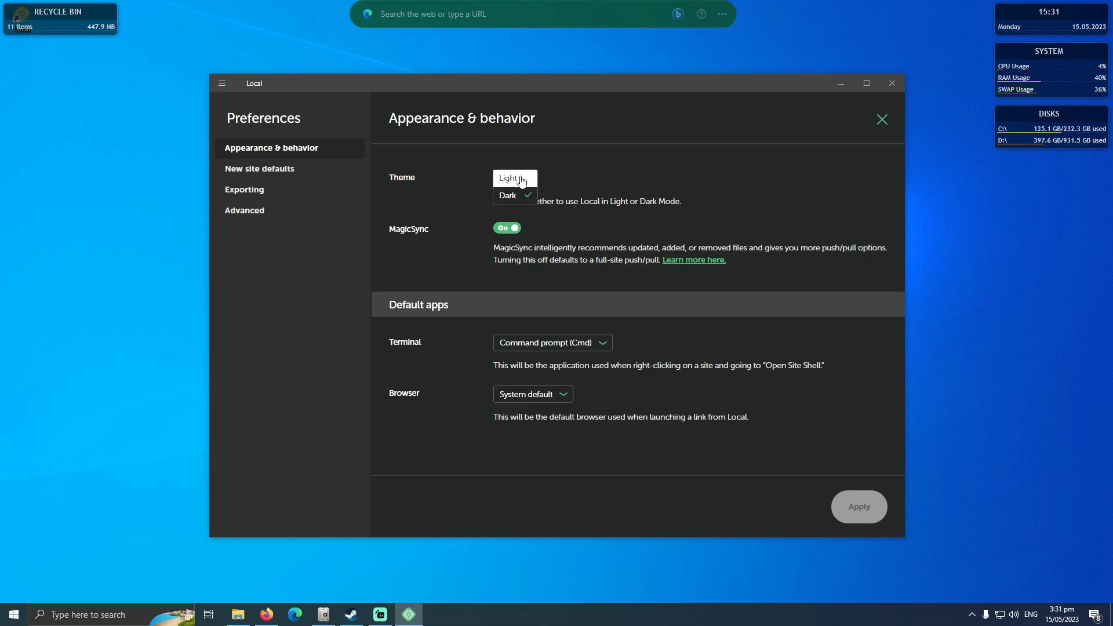
click(554, 185)
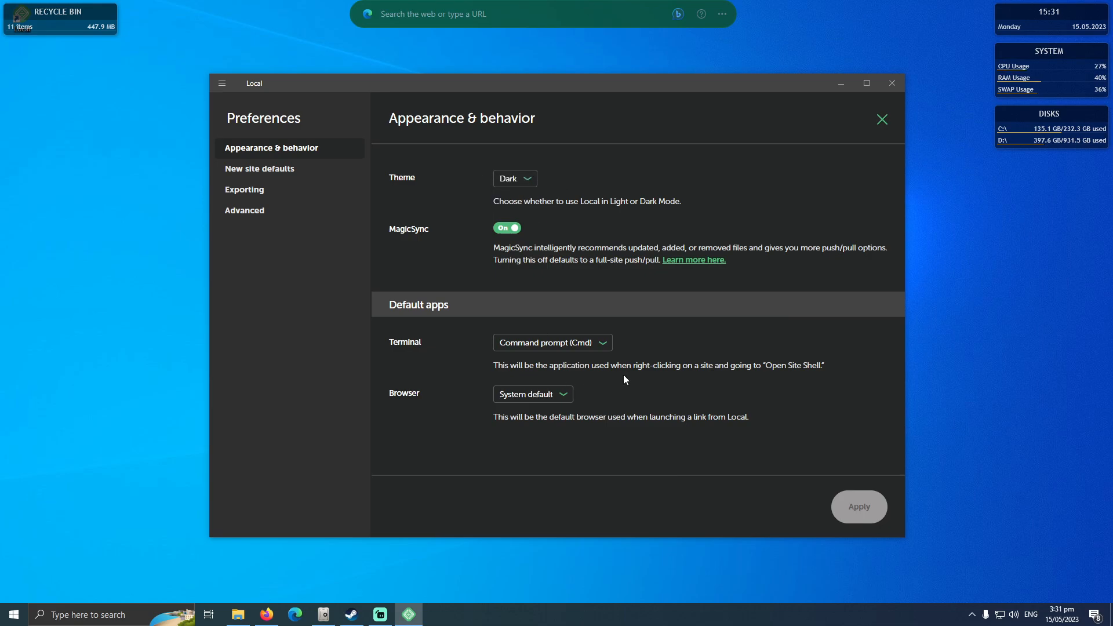
click(600, 348)
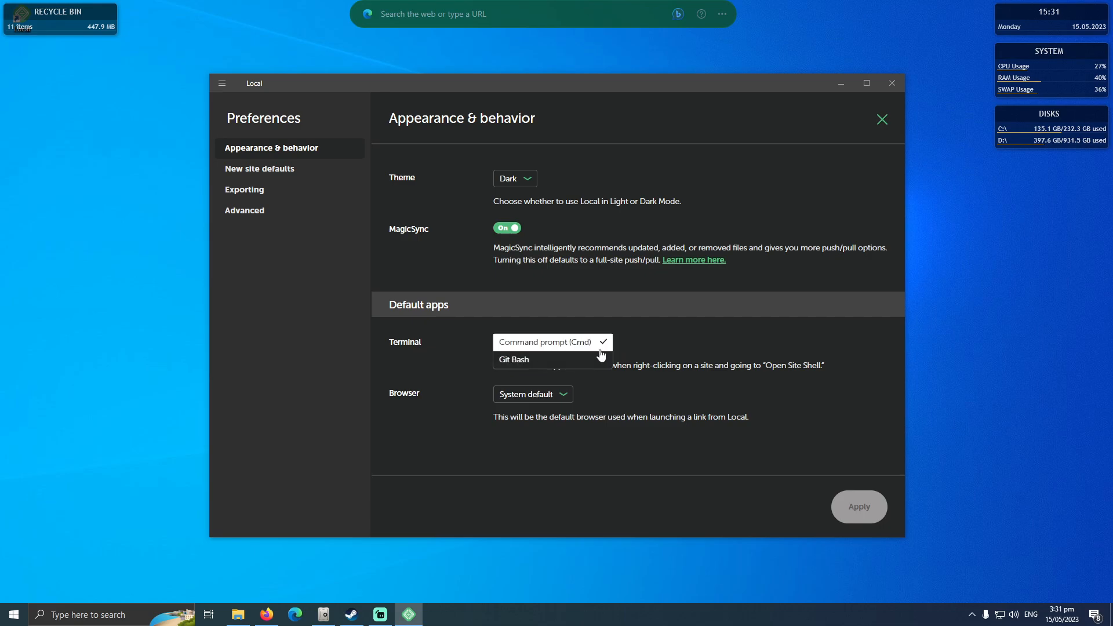
click(629, 343)
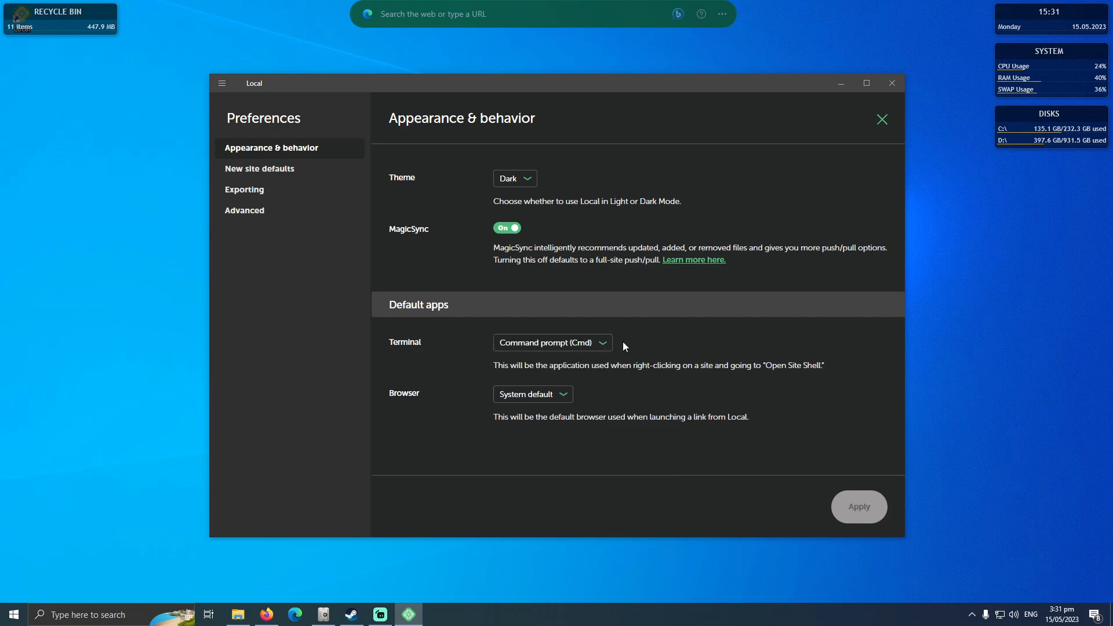
click(605, 346)
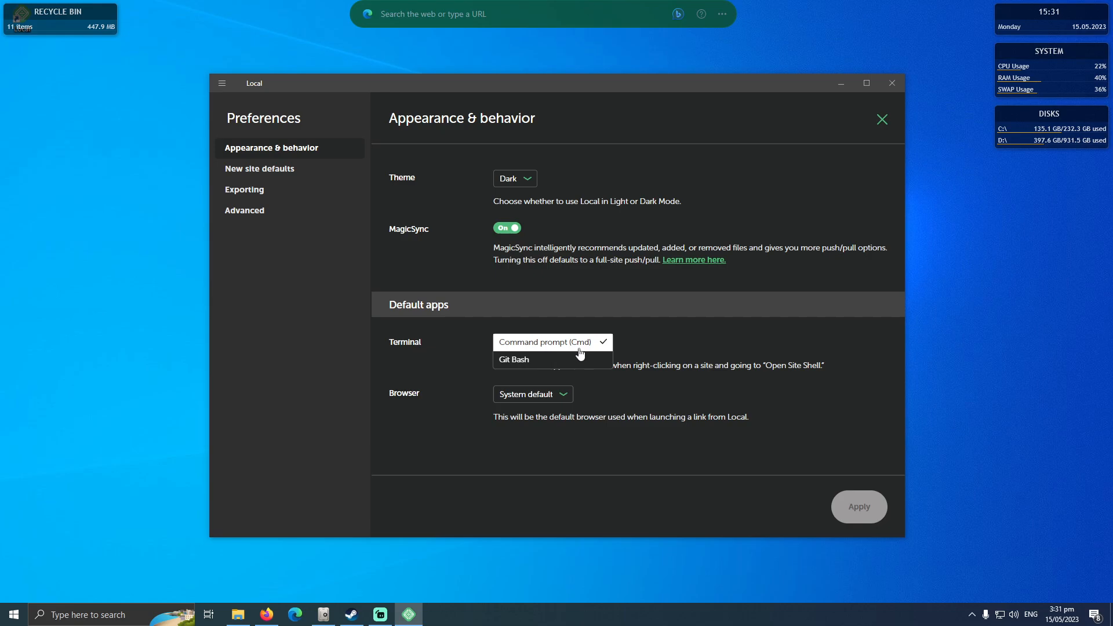
click(647, 350)
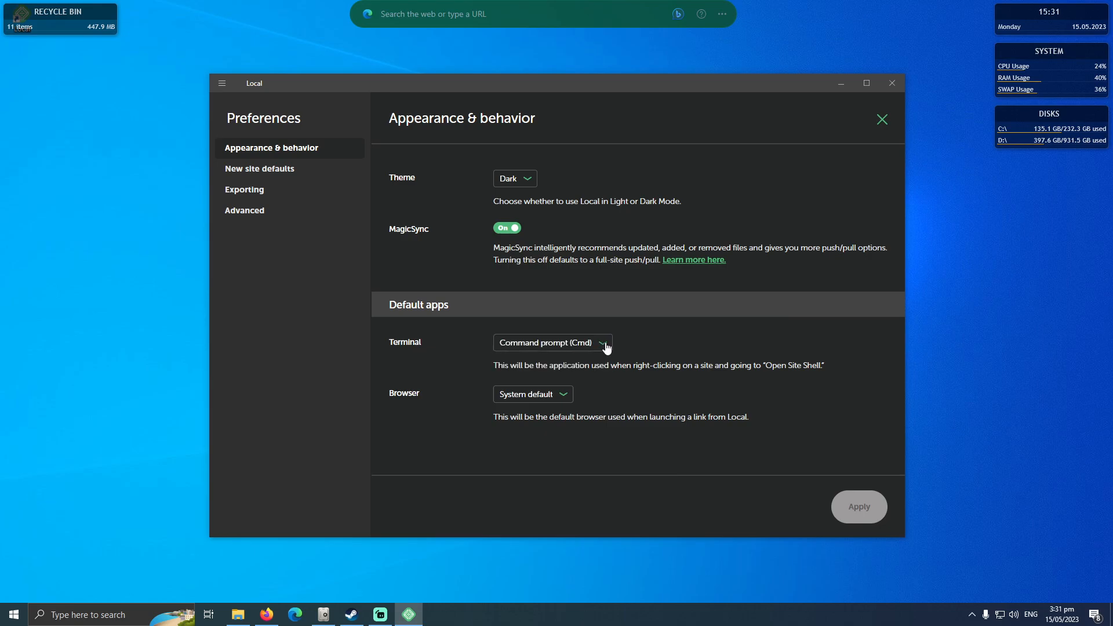
click(563, 396)
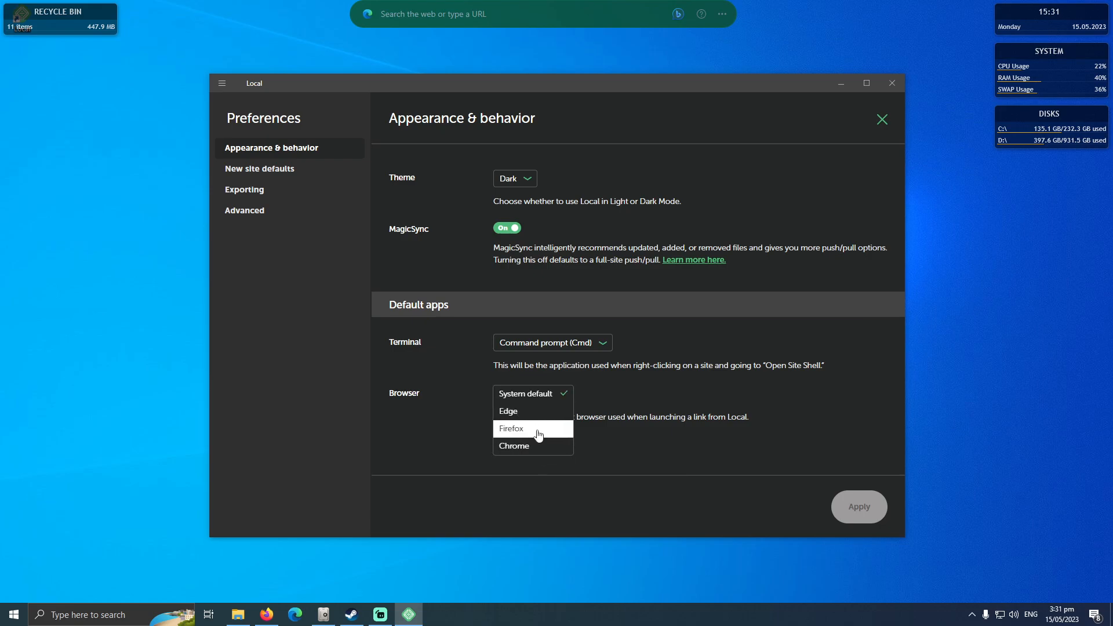
click(616, 392)
Open the new site defaults and highlight the admin e-mail used for new sites.
click(300, 174)
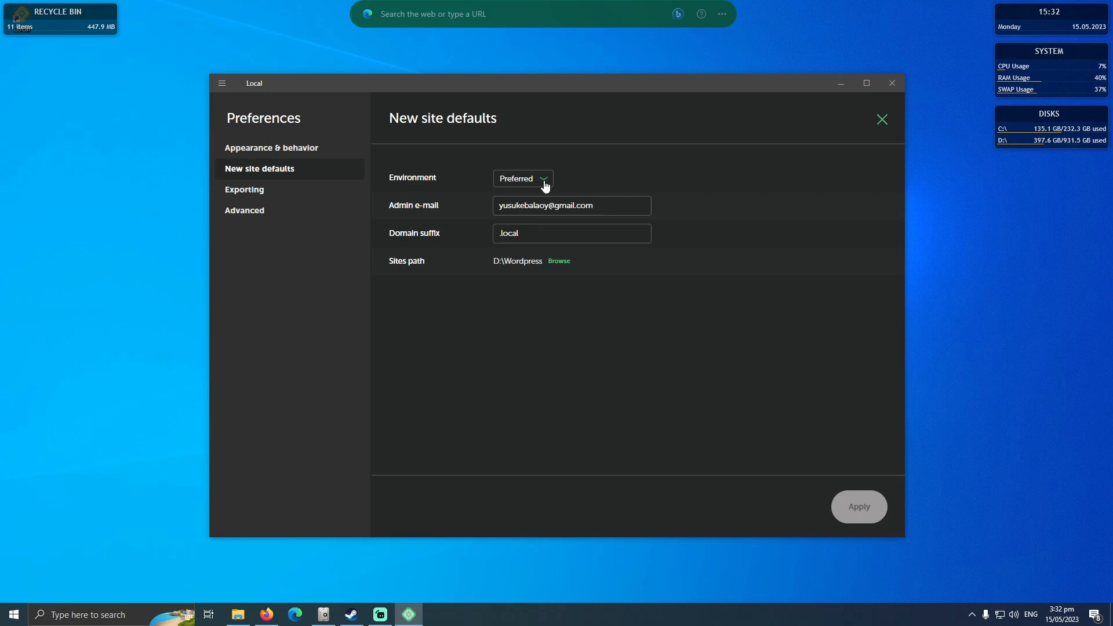
click(611, 208)
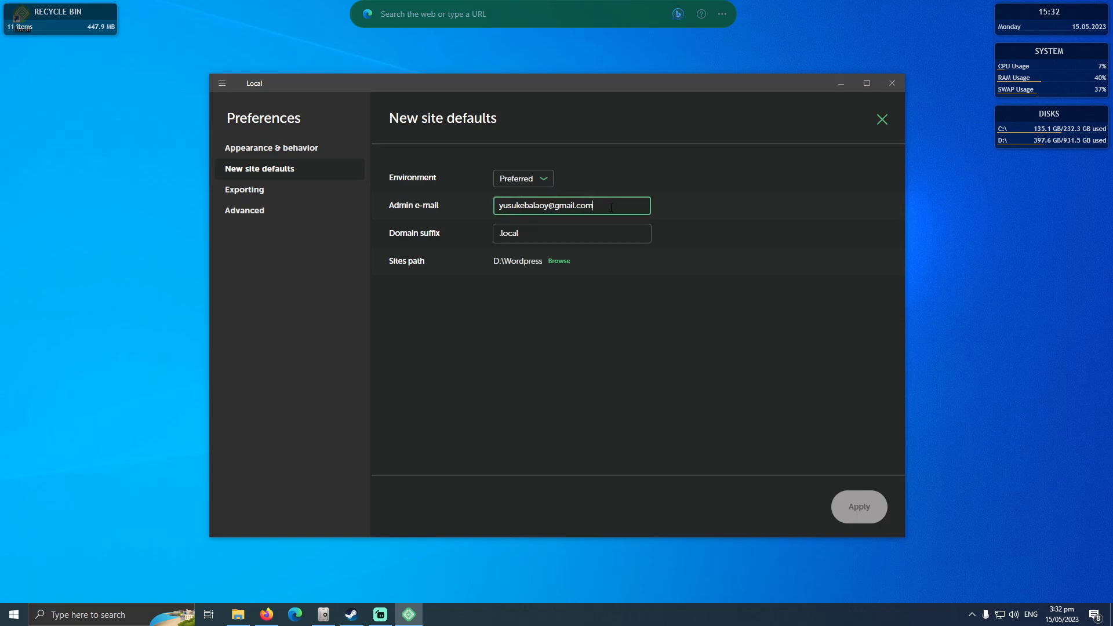
triple_click(609, 207)
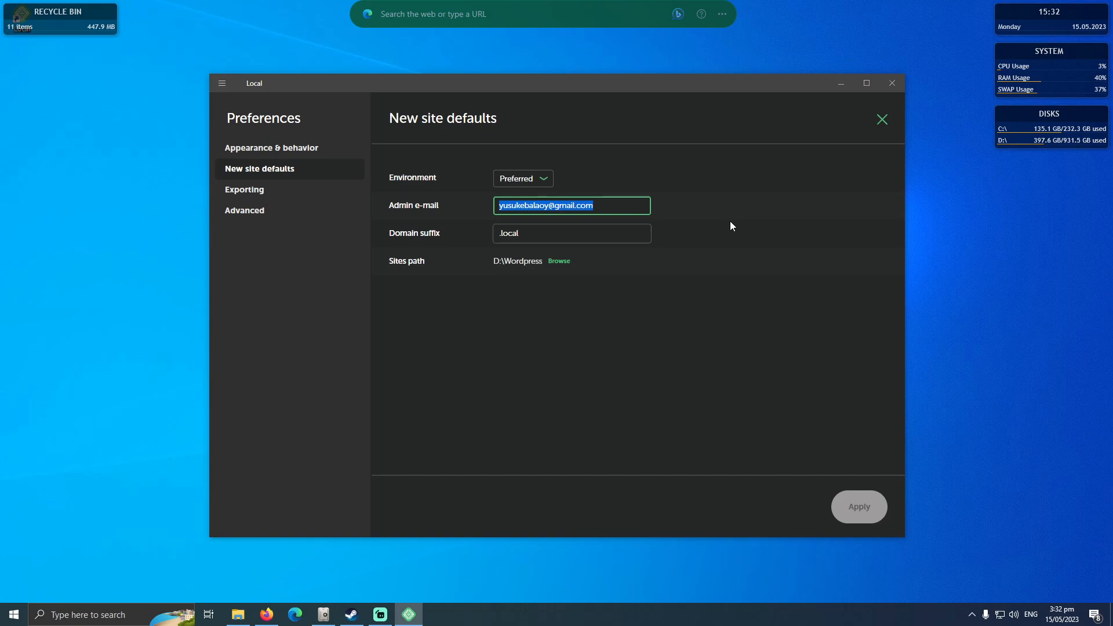
Try other domain suffixes for new sites, such as .com, and restore the suffix to .local.
triple_click(590, 227)
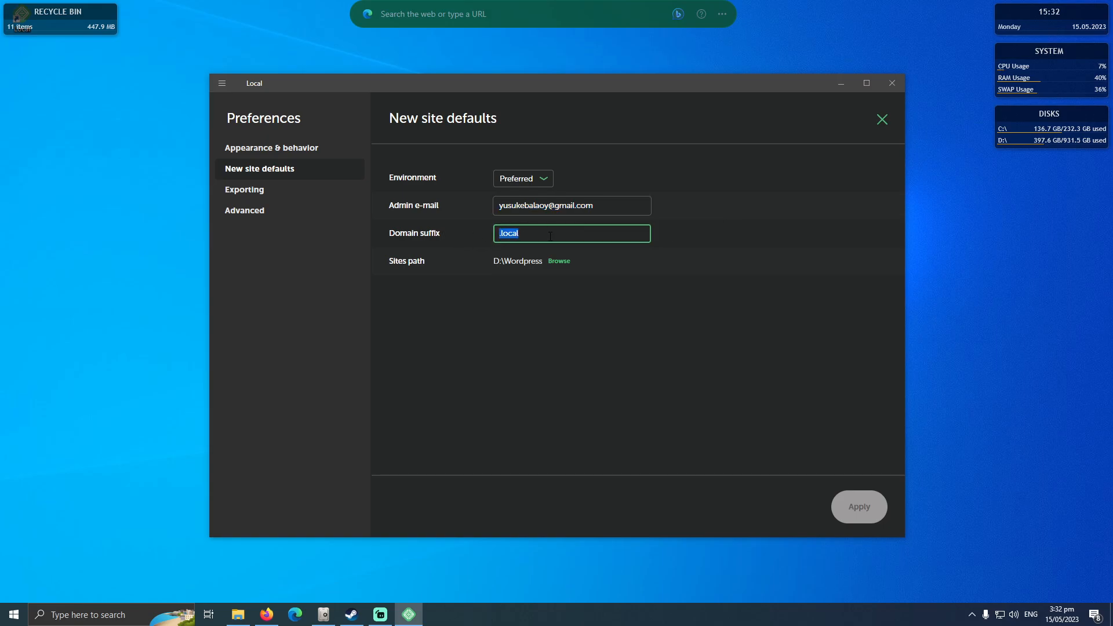
key(BackSpace)
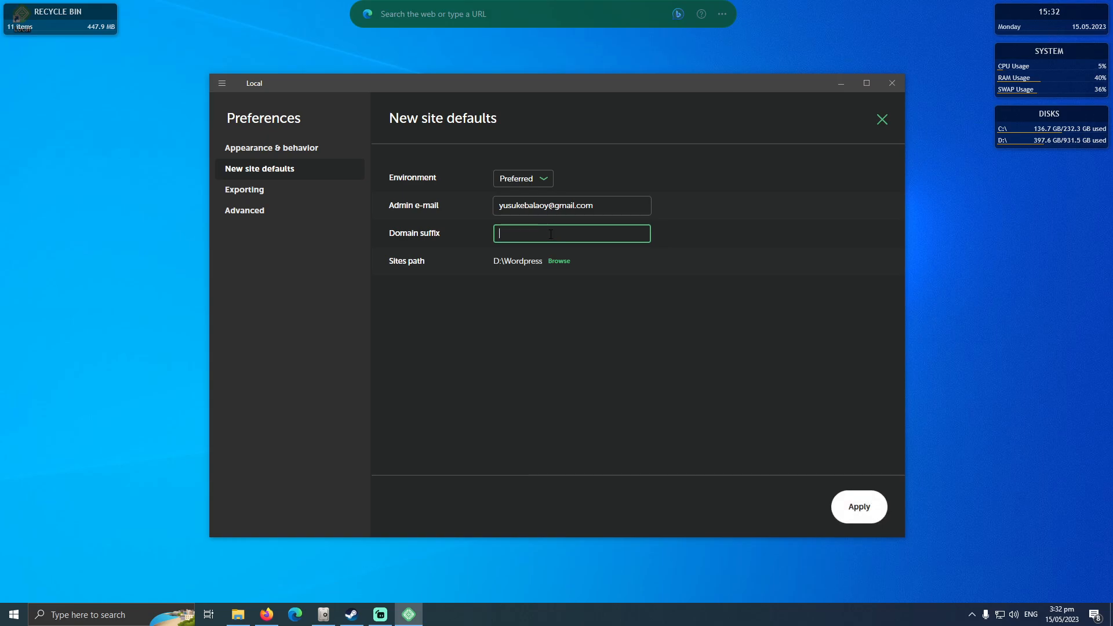
text(.com)
key(BackSpace)
key(BackSpace)
text(go)
text(local)
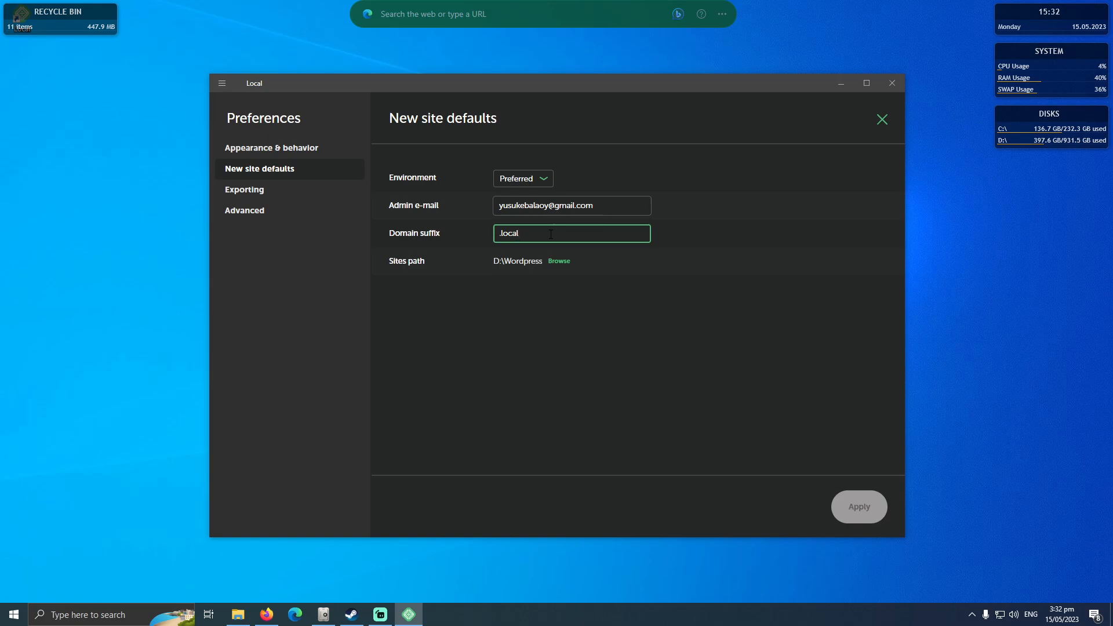
Browse to the Wordpress folder on drive D: and choose it as the sites path for new sites.
click(558, 262)
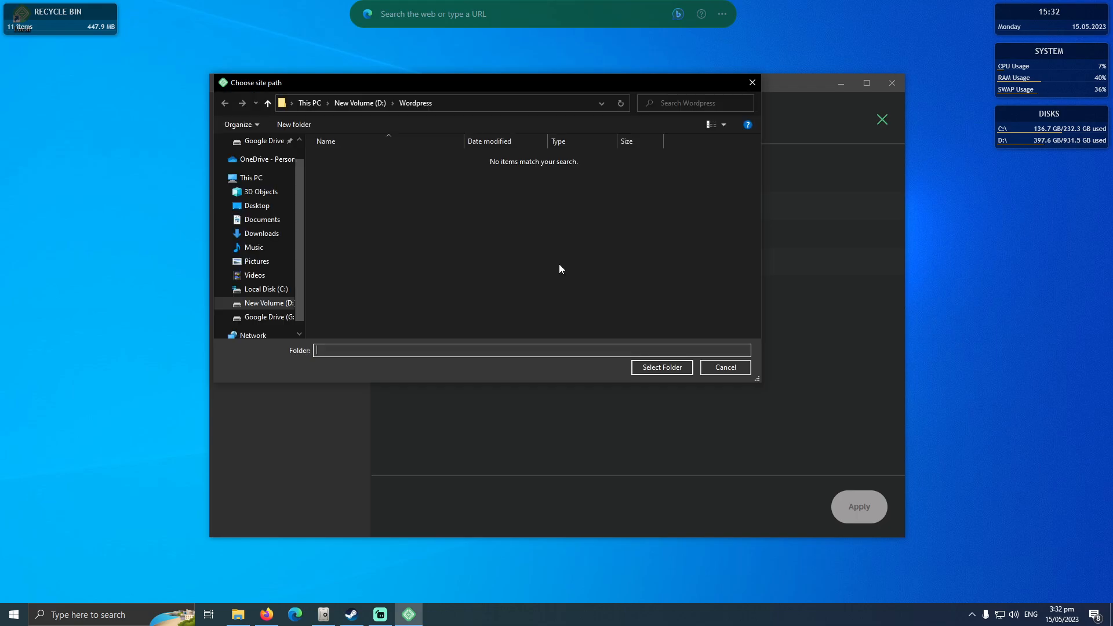
drag(525, 83, 601, 233)
click(434, 254)
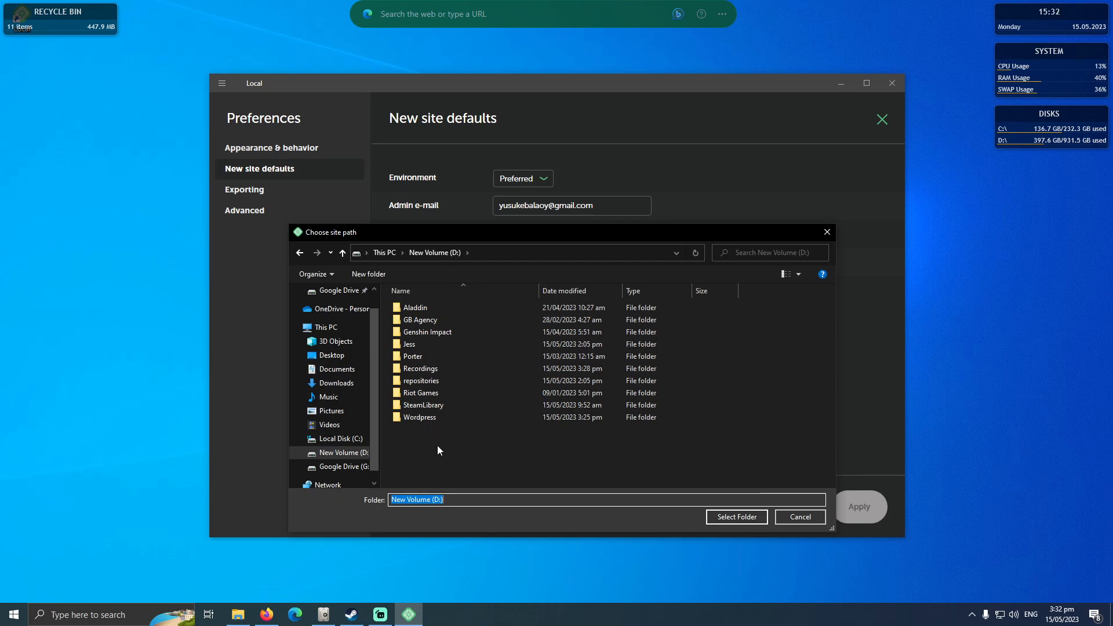
click(441, 420)
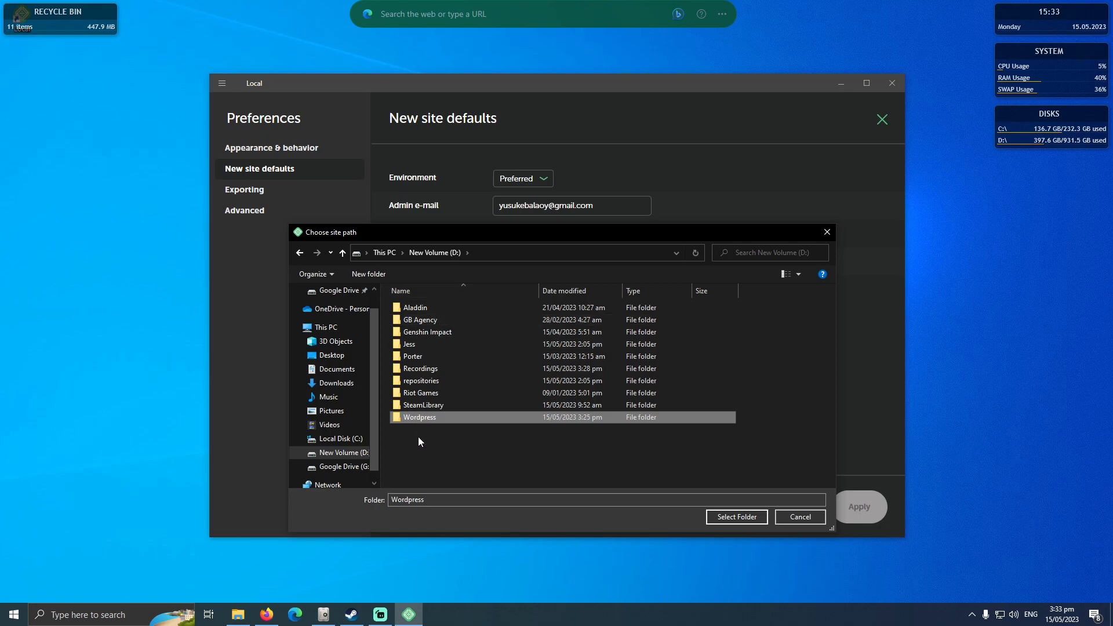
click(433, 408)
click(393, 251)
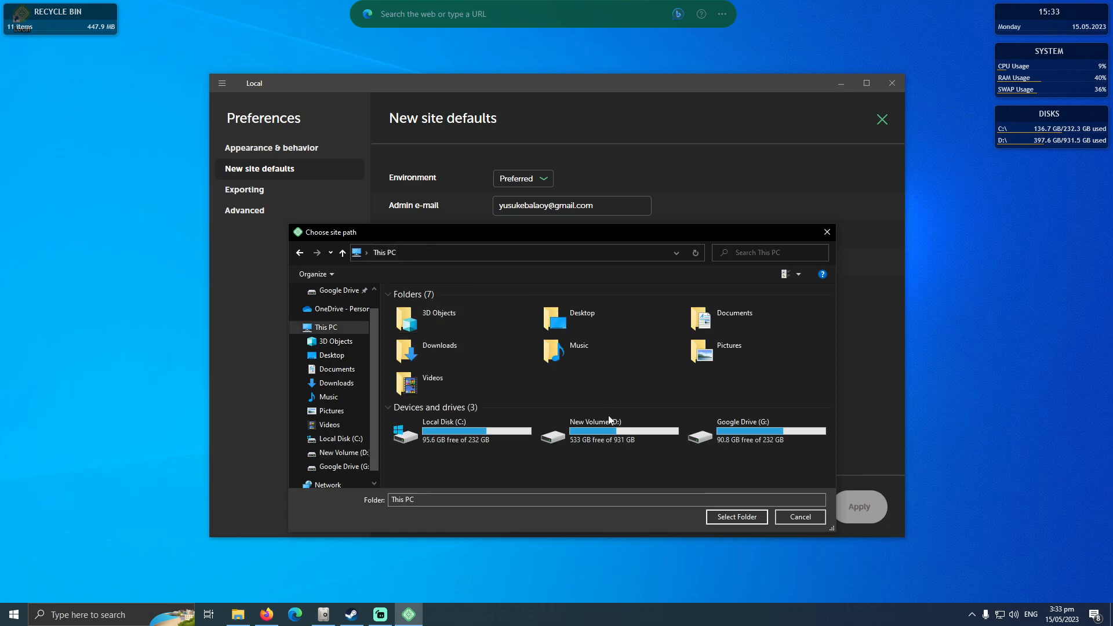
double_click(612, 437)
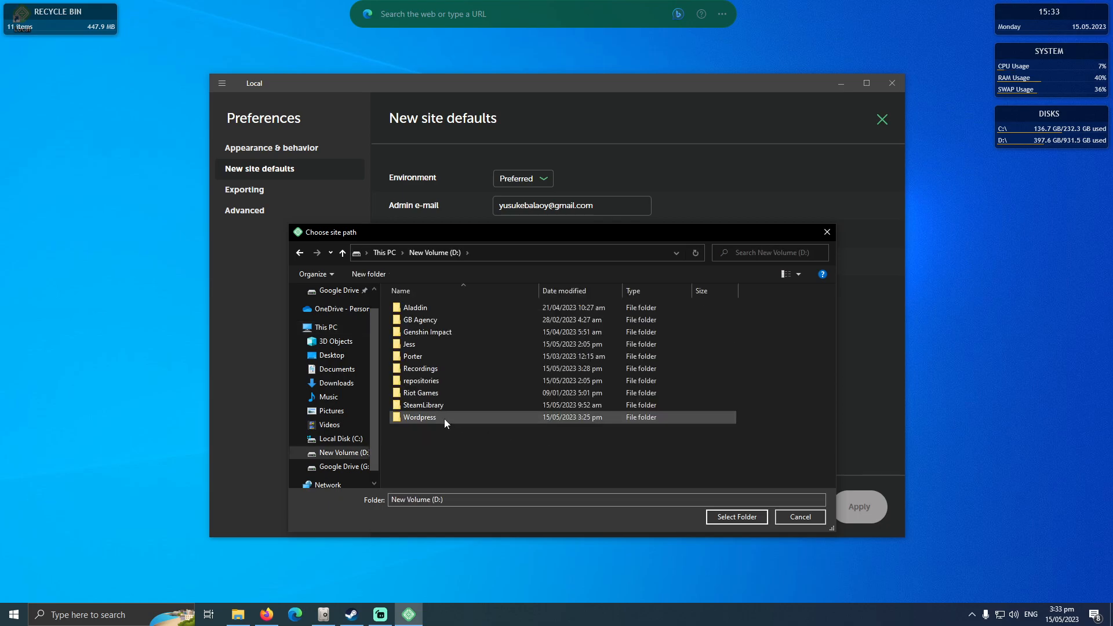
double_click(444, 418)
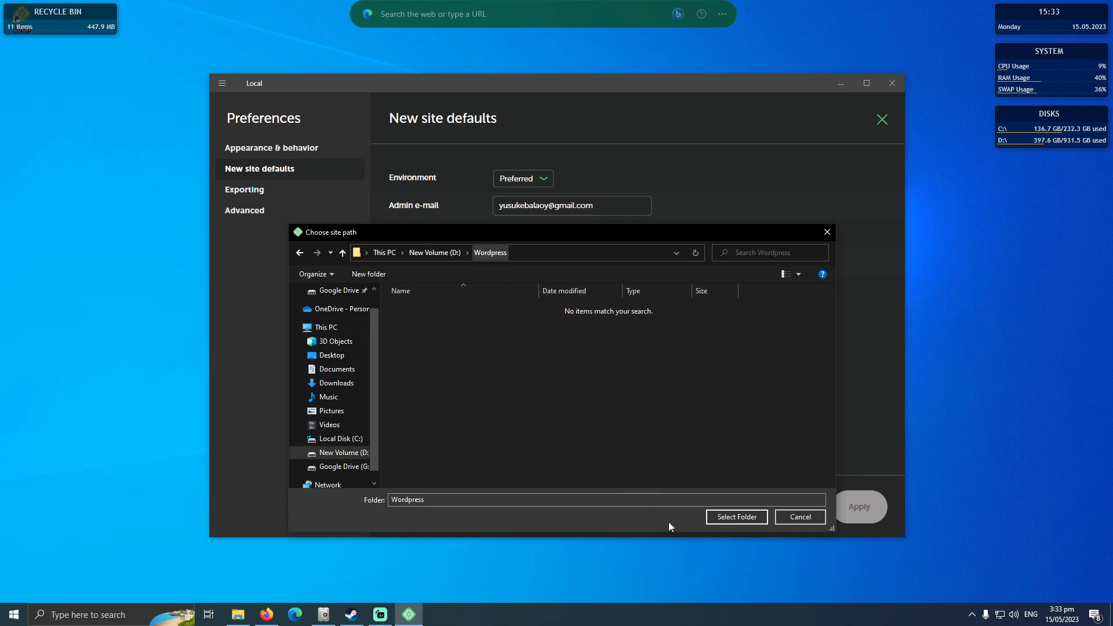
click(737, 516)
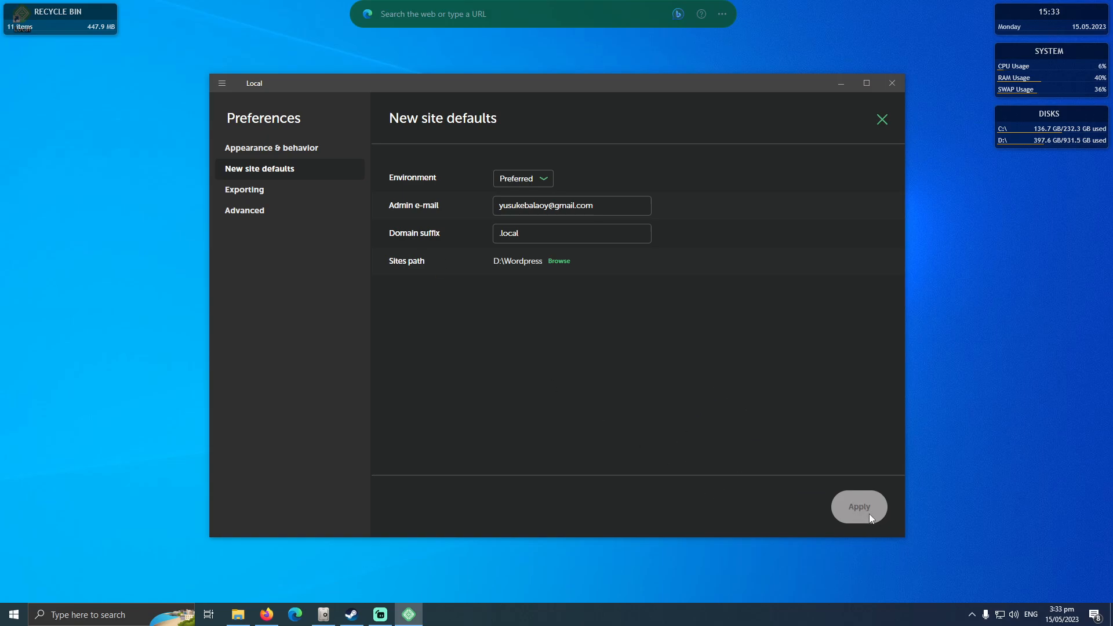
Examine the Exporting and Advanced preferences, including the file exclusion filter and router mode, and close the preferences.
click(273, 192)
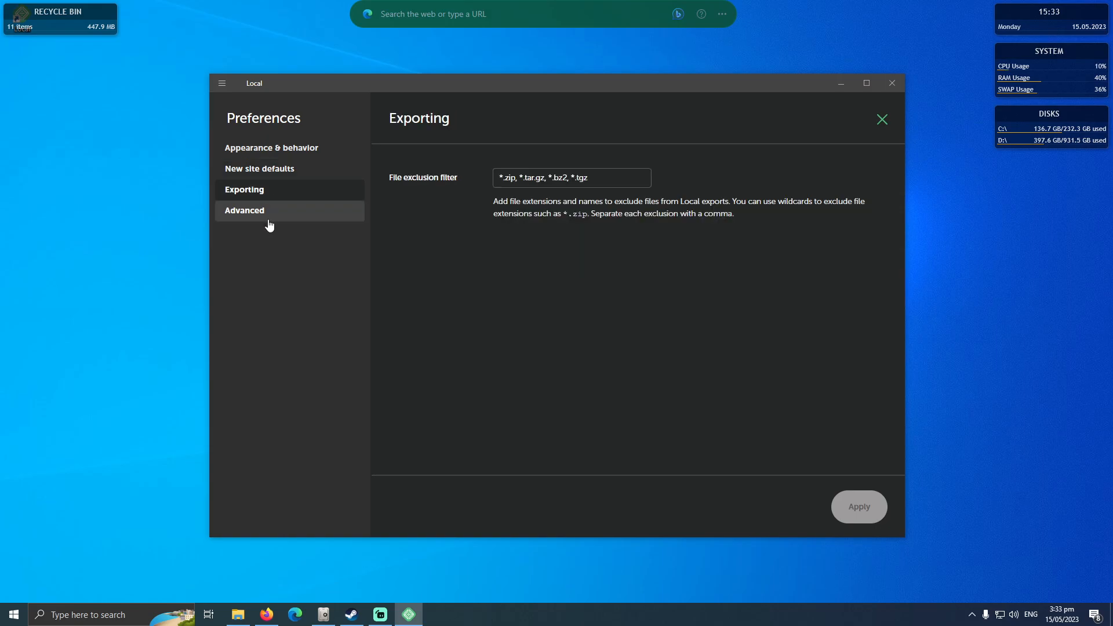
click(269, 213)
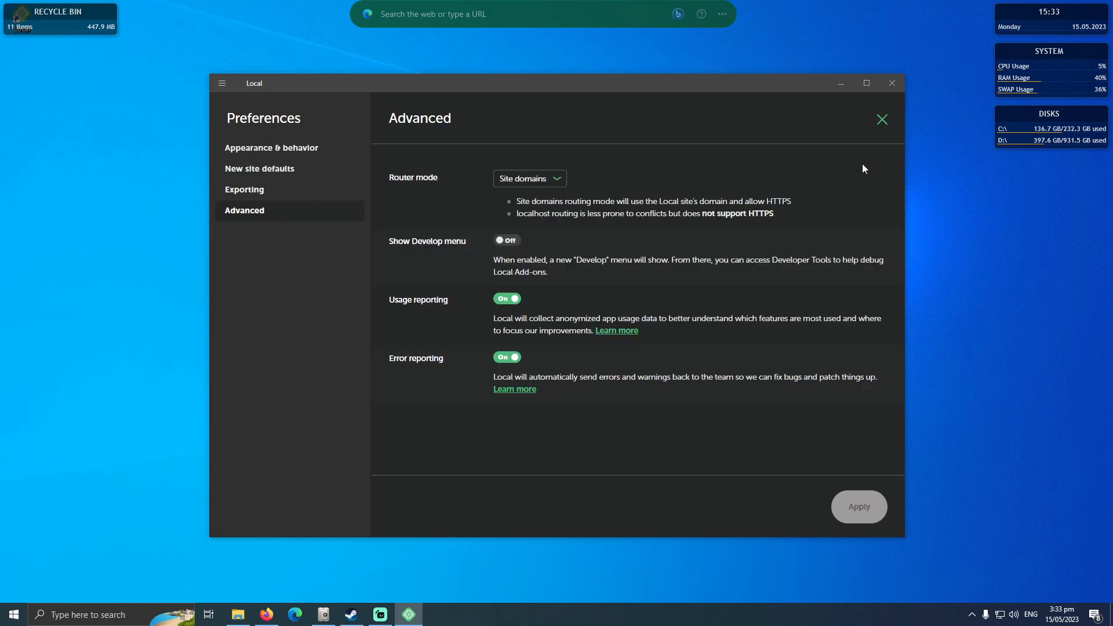
click(284, 198)
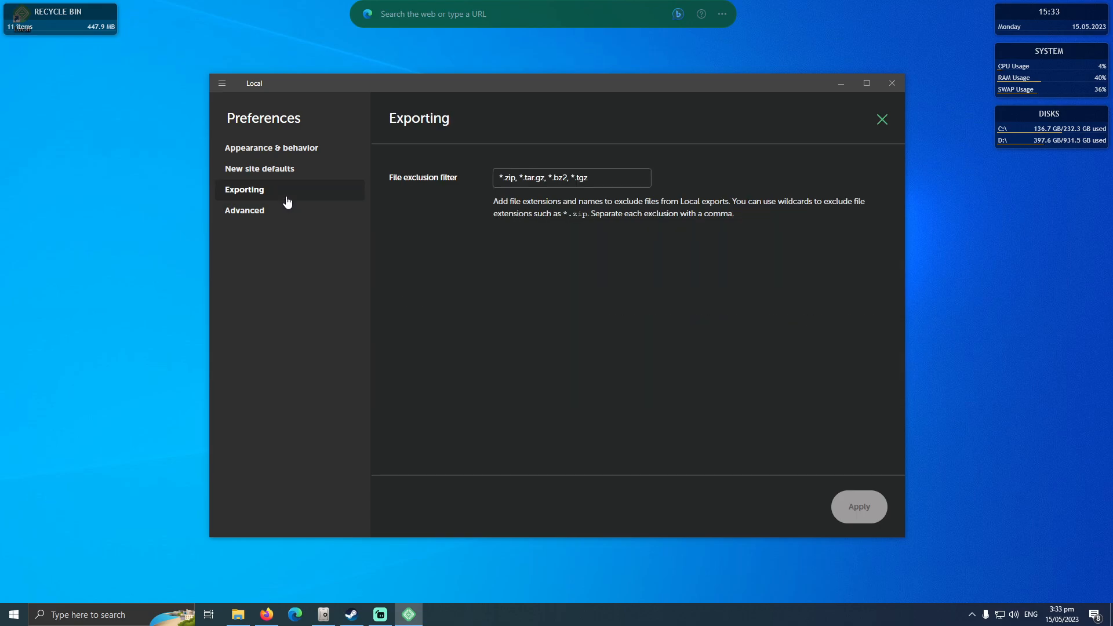
click(265, 221)
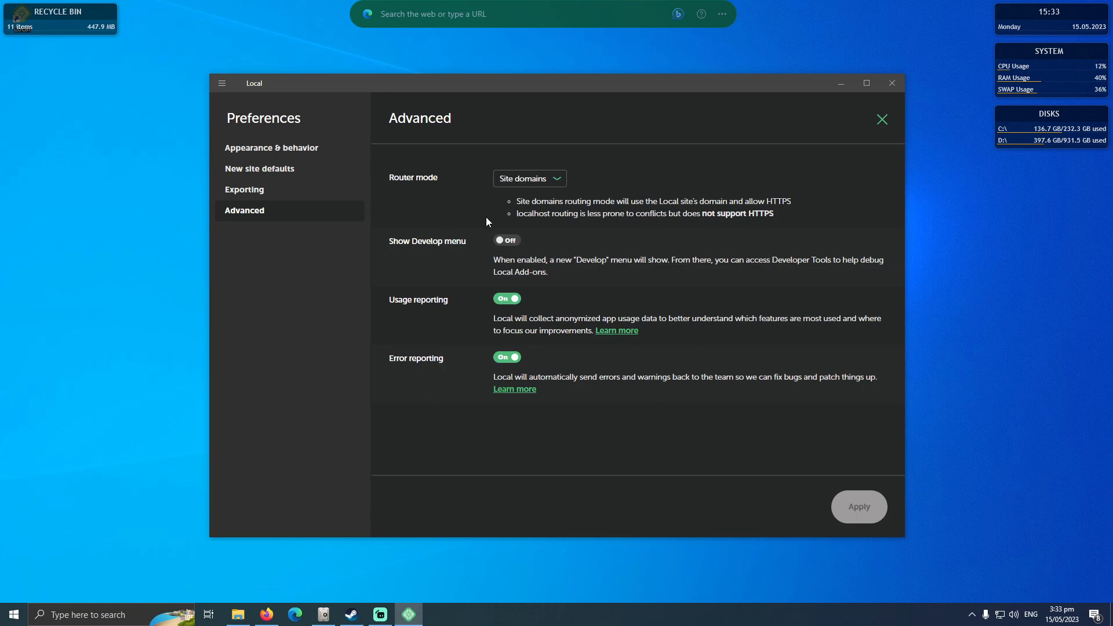
click(279, 194)
click(883, 124)
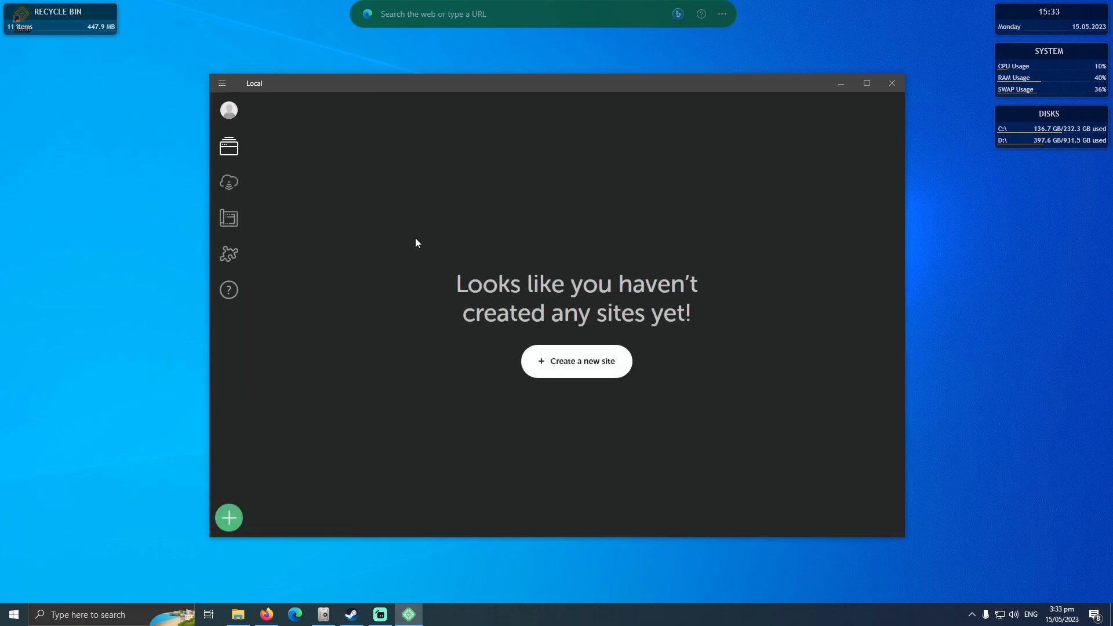
Start creating a site, look at the Blueprint option, and continue with Create a new site.
click(568, 374)
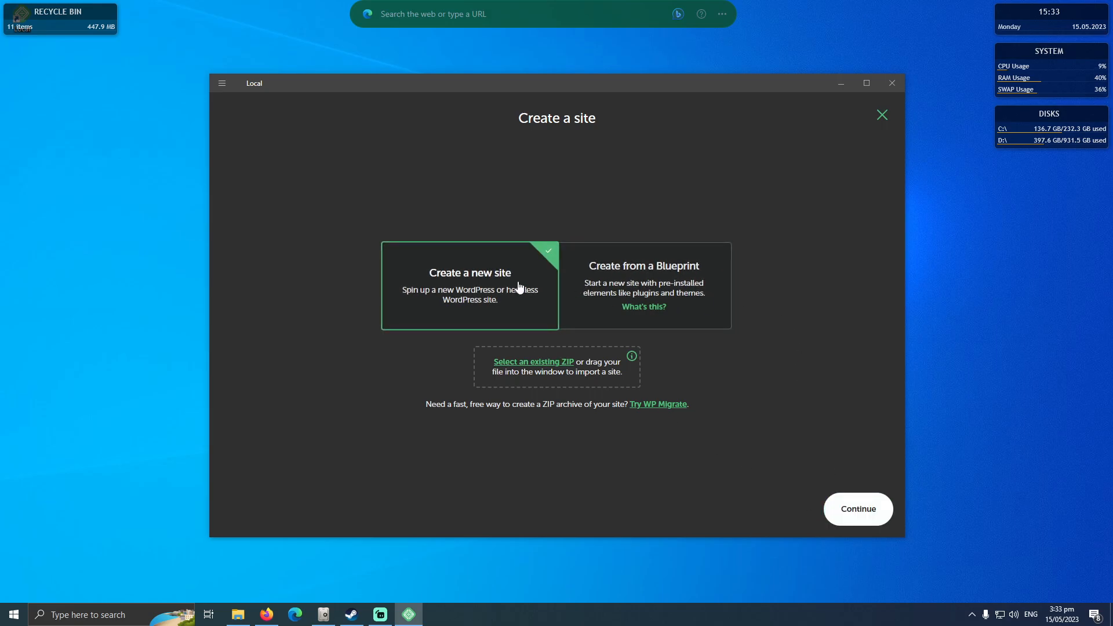
click(665, 287)
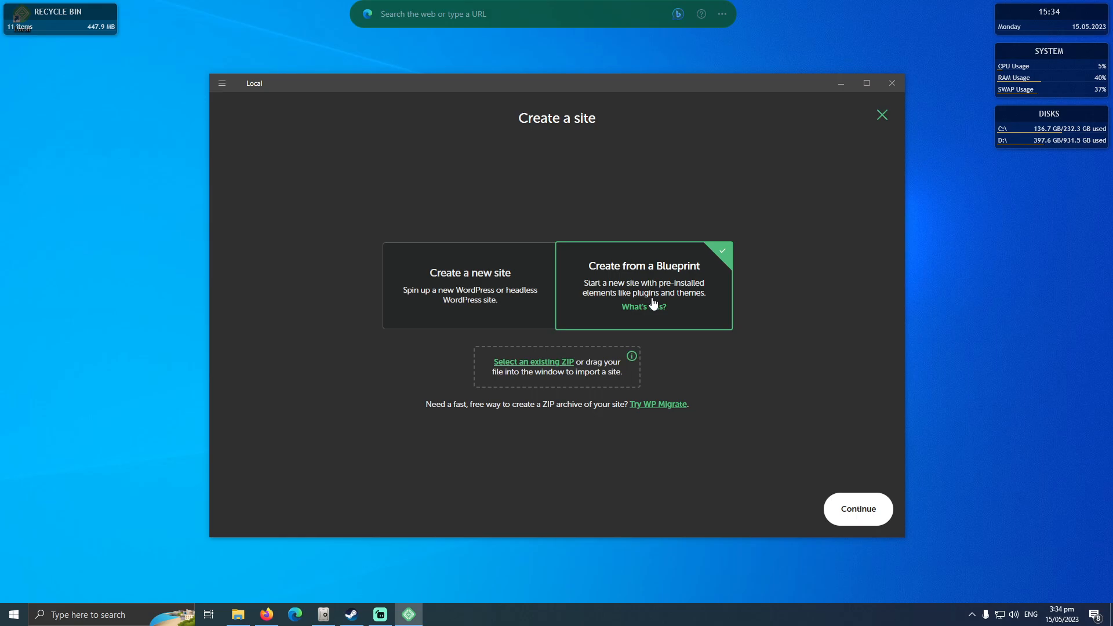
click(459, 283)
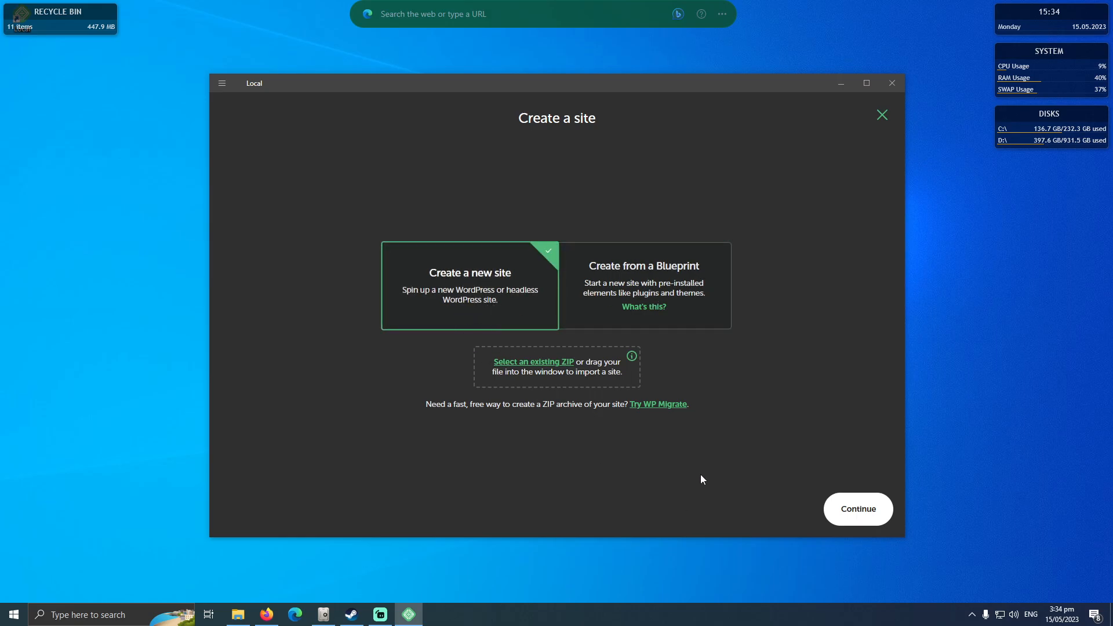
click(860, 510)
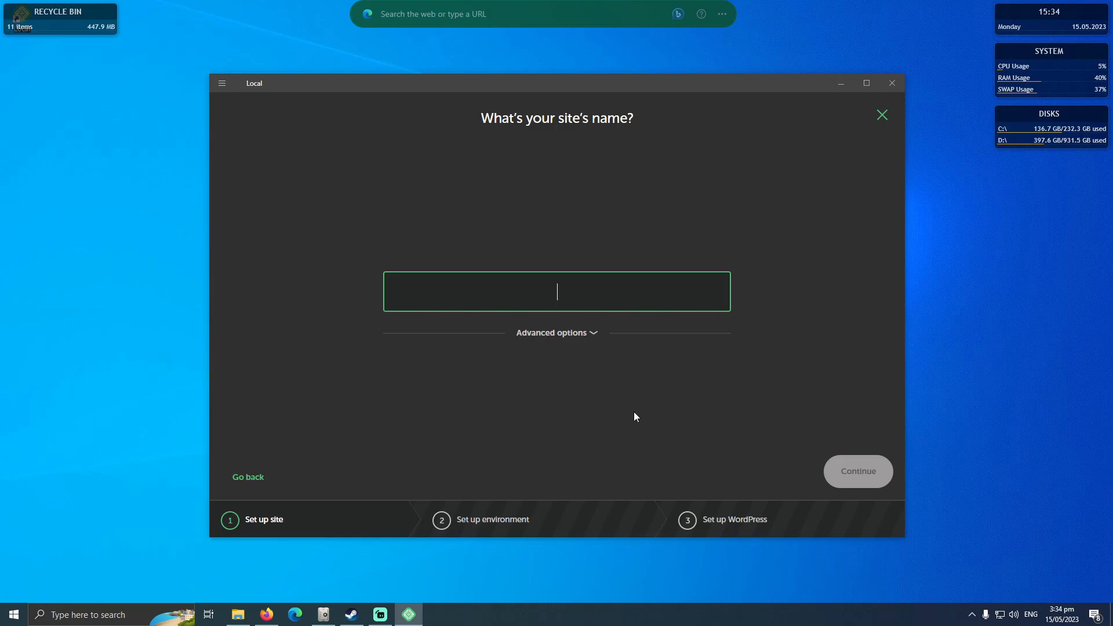
Name the new site myportfolio.
text(p)
key(BackSpace)
text(my)
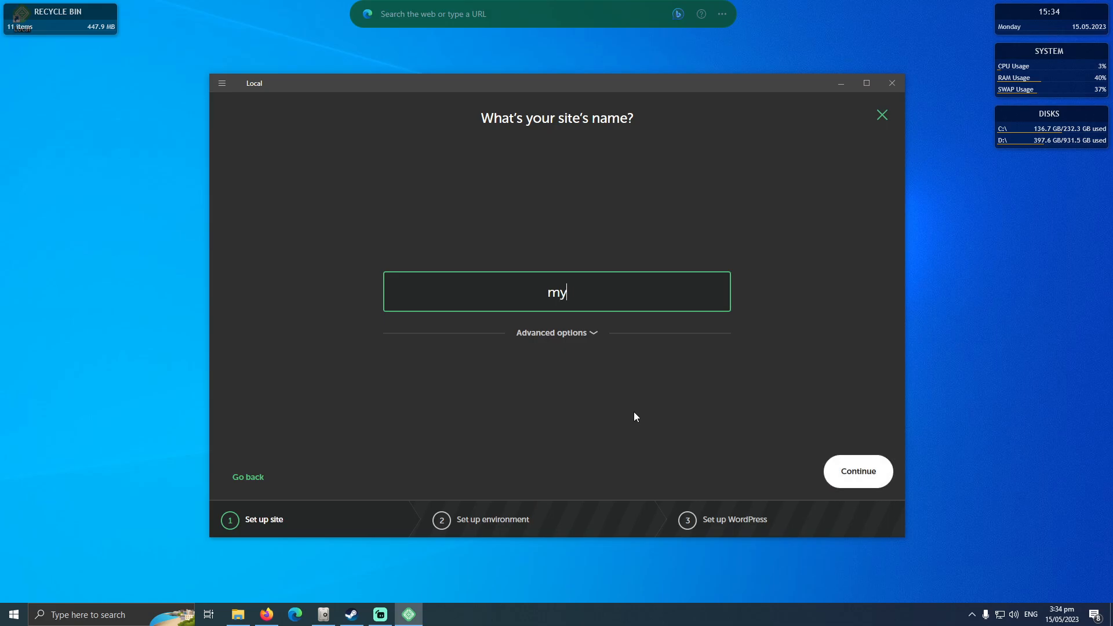
text(portfolio)
Check the local site domain in the advanced options, leave it as is, and continue to the environment setup.
click(570, 330)
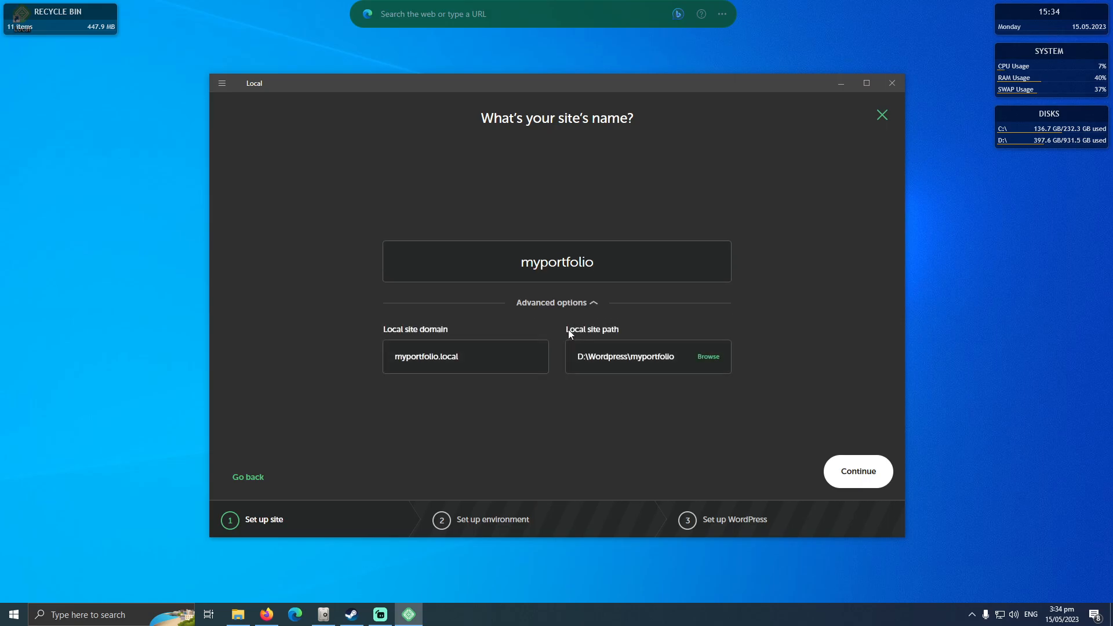
click(490, 362)
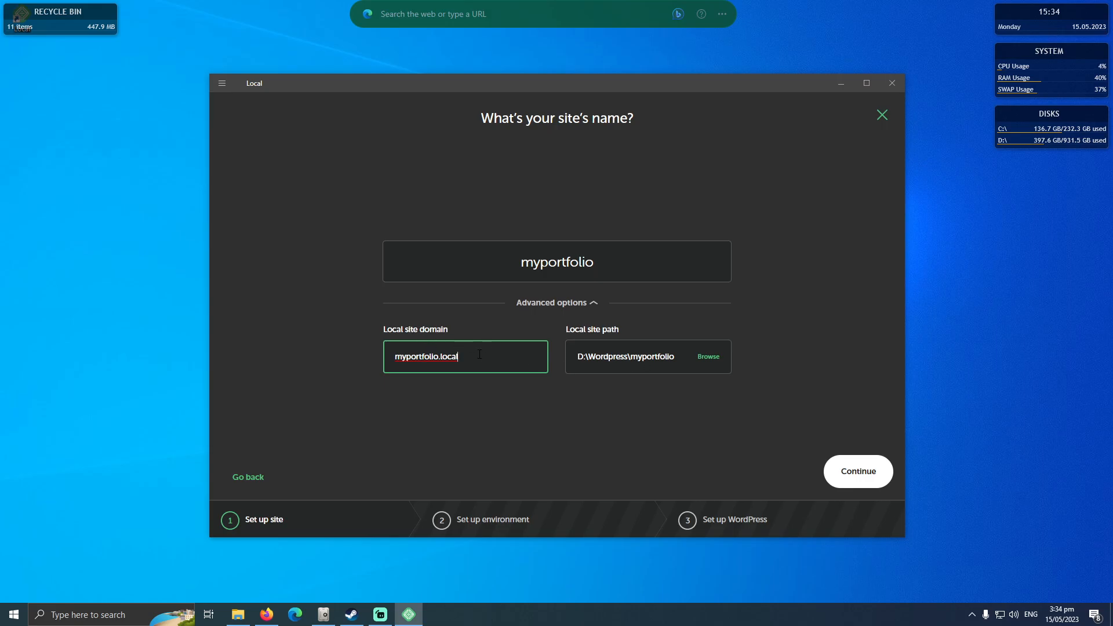
drag(479, 355, 362, 349)
click(477, 362)
drag(438, 357, 462, 357)
click(462, 357)
click(568, 303)
click(845, 473)
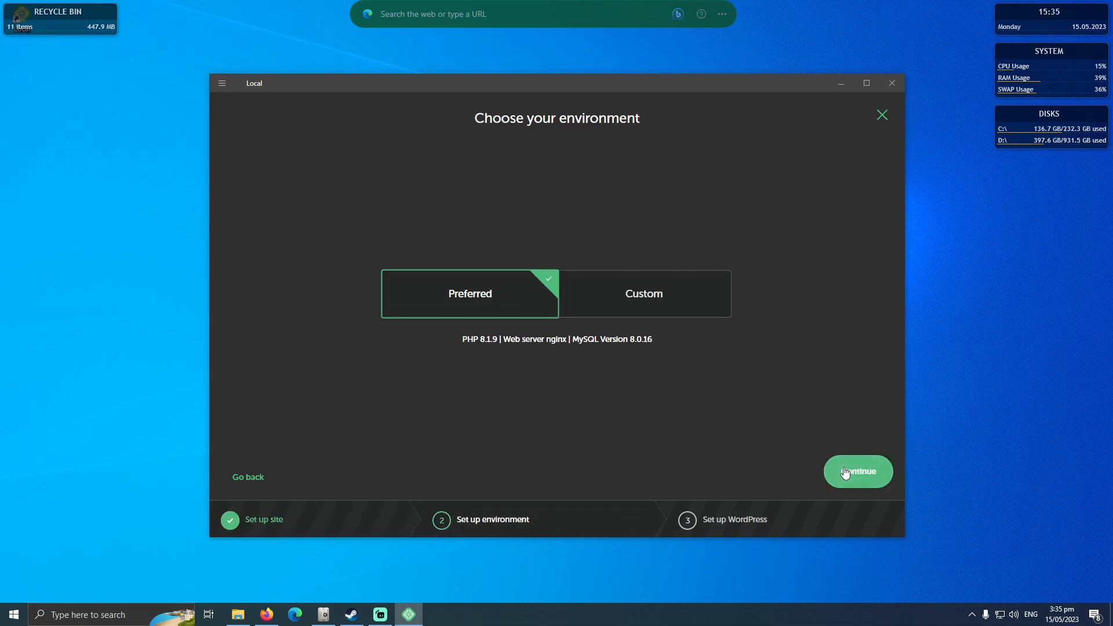
Examine the PHP version, web server and database choices offered for a custom environment.
click(612, 309)
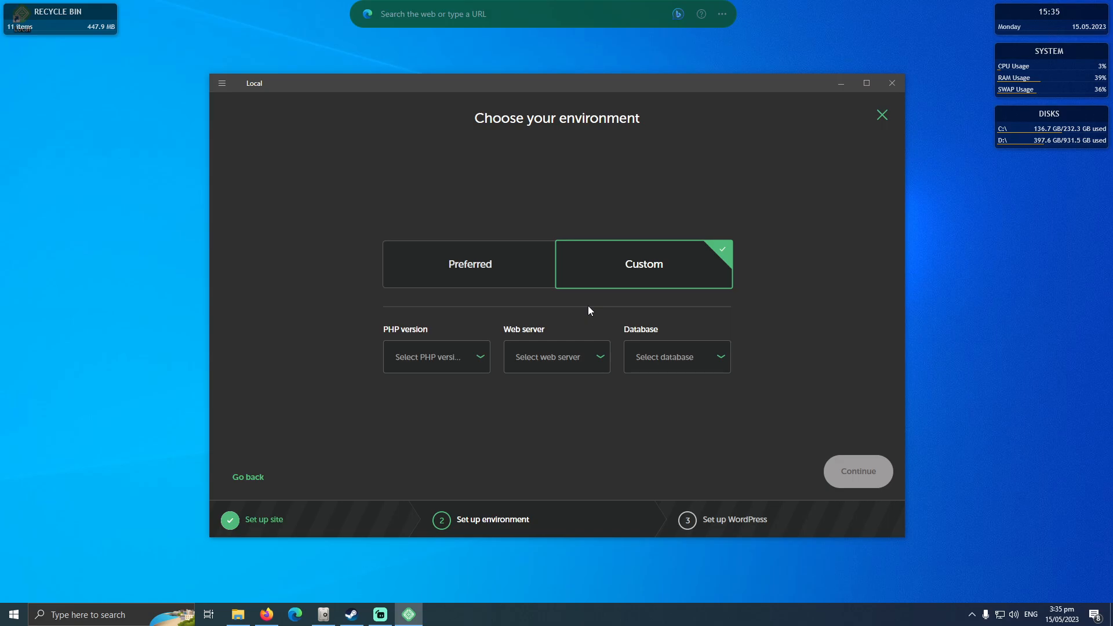
click(478, 362)
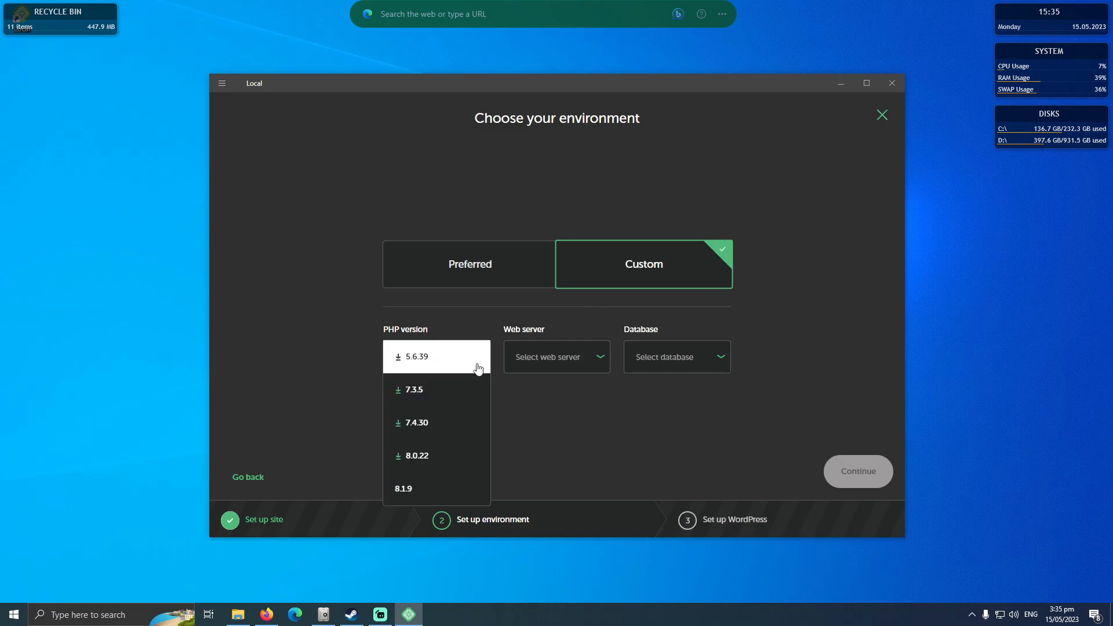
click(551, 423)
click(480, 367)
click(535, 407)
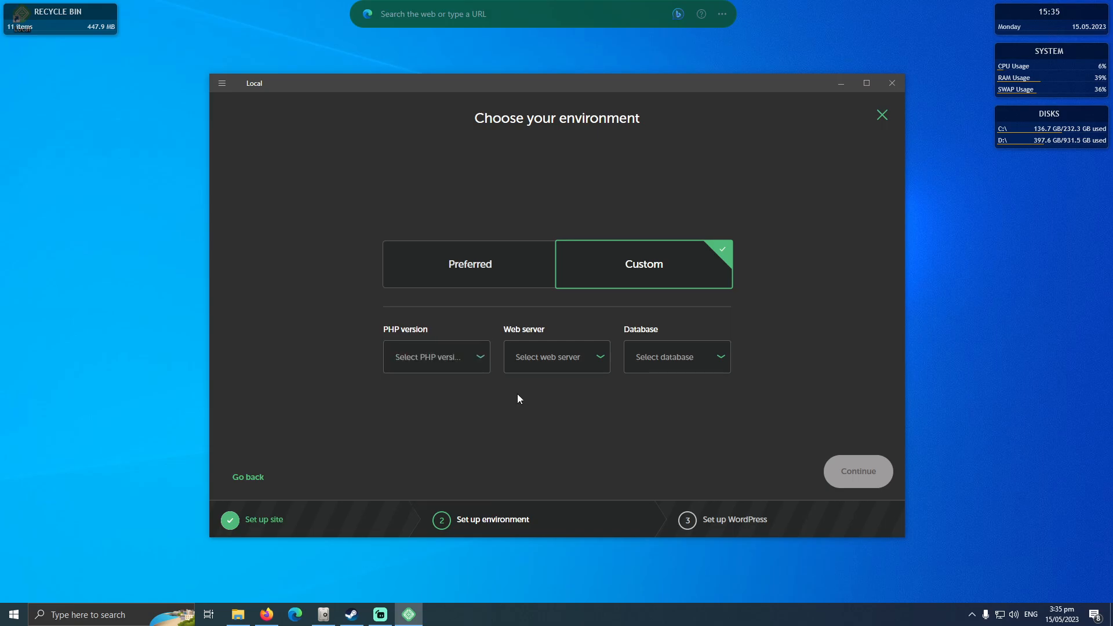
click(600, 359)
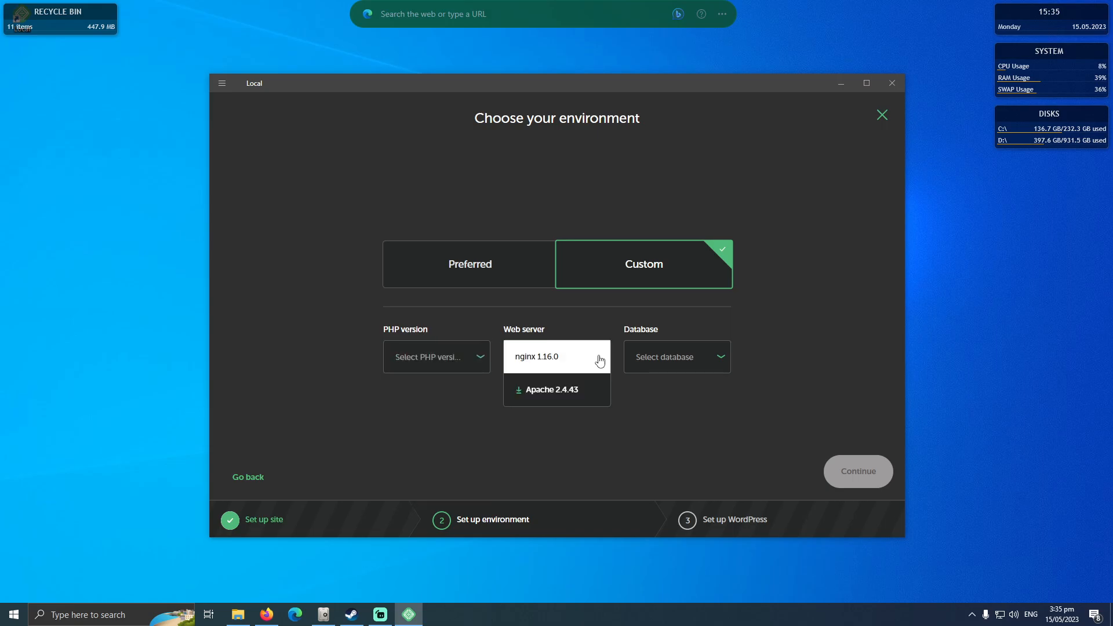
click(600, 359)
click(707, 364)
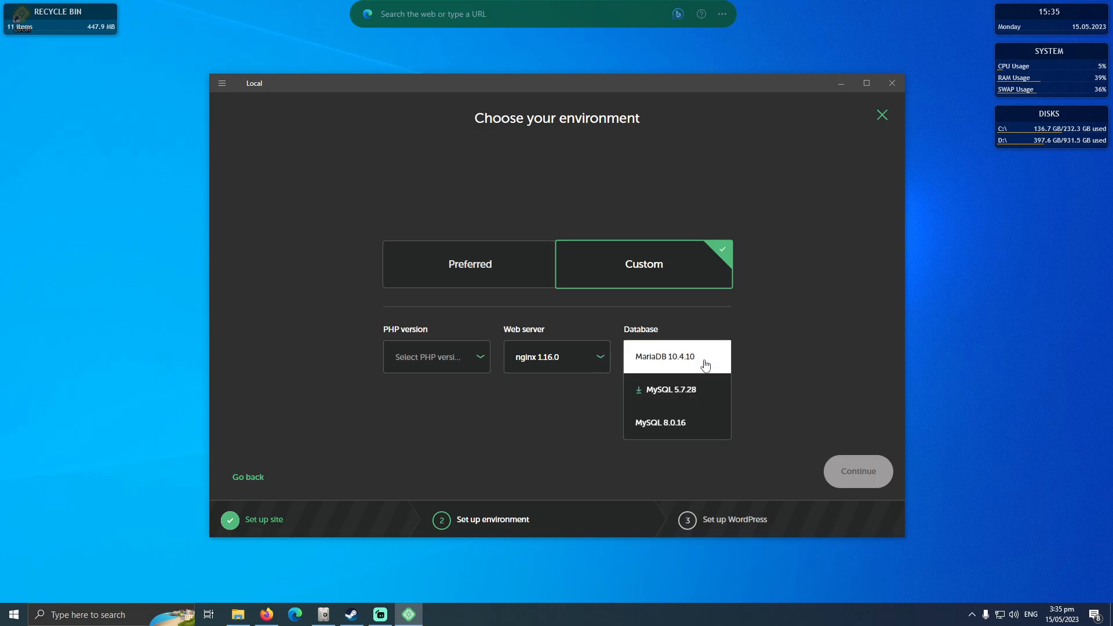
click(748, 350)
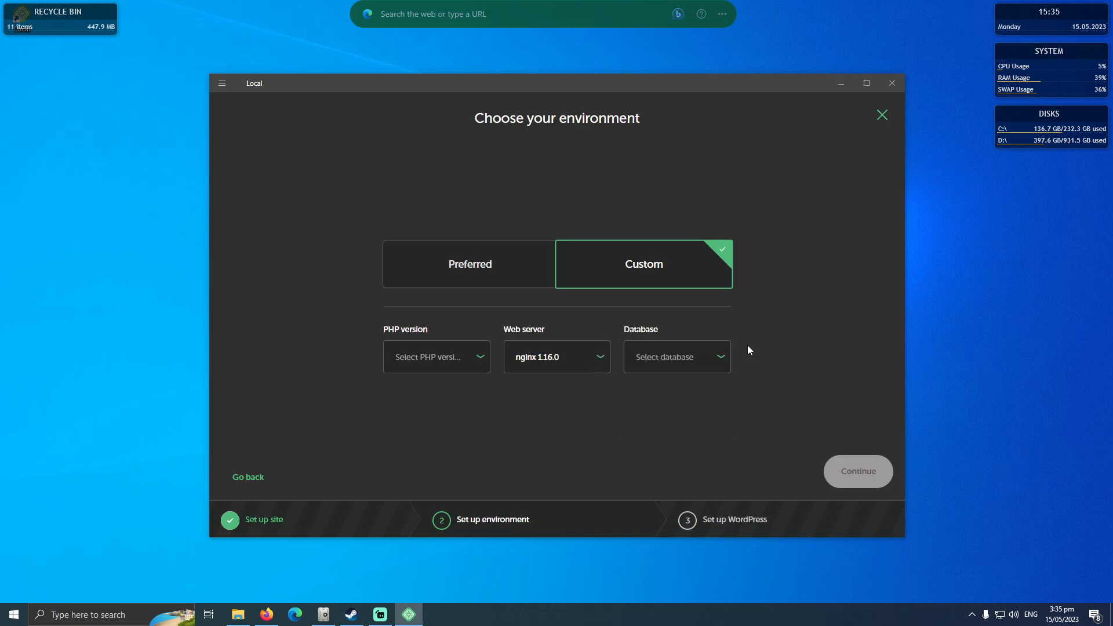
Choose the Preferred environment and continue to the WordPress setup.
click(490, 278)
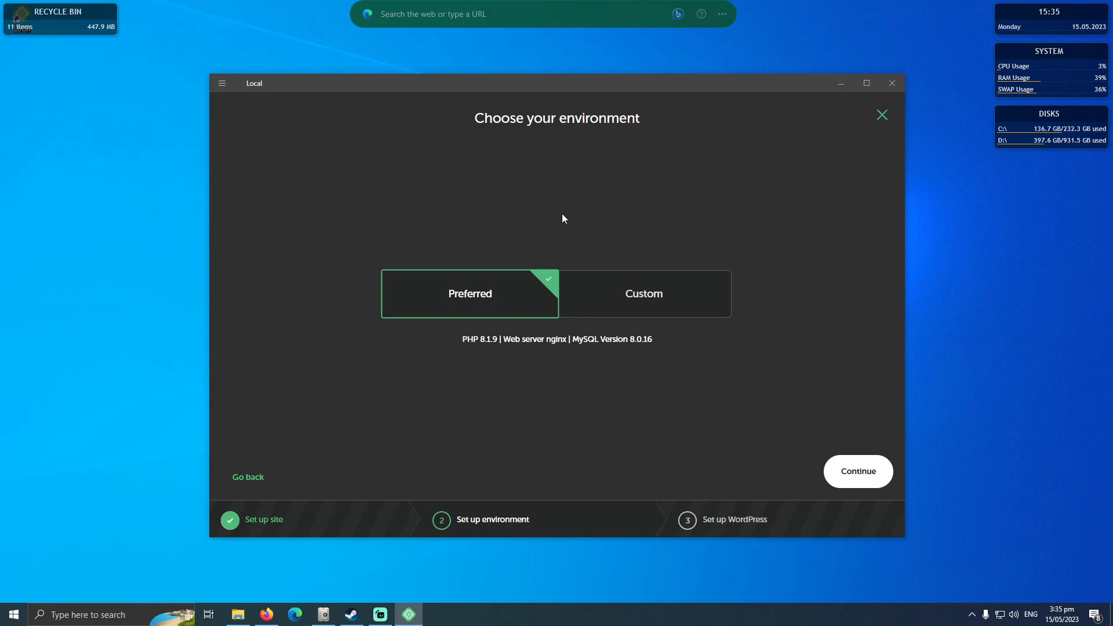
click(861, 478)
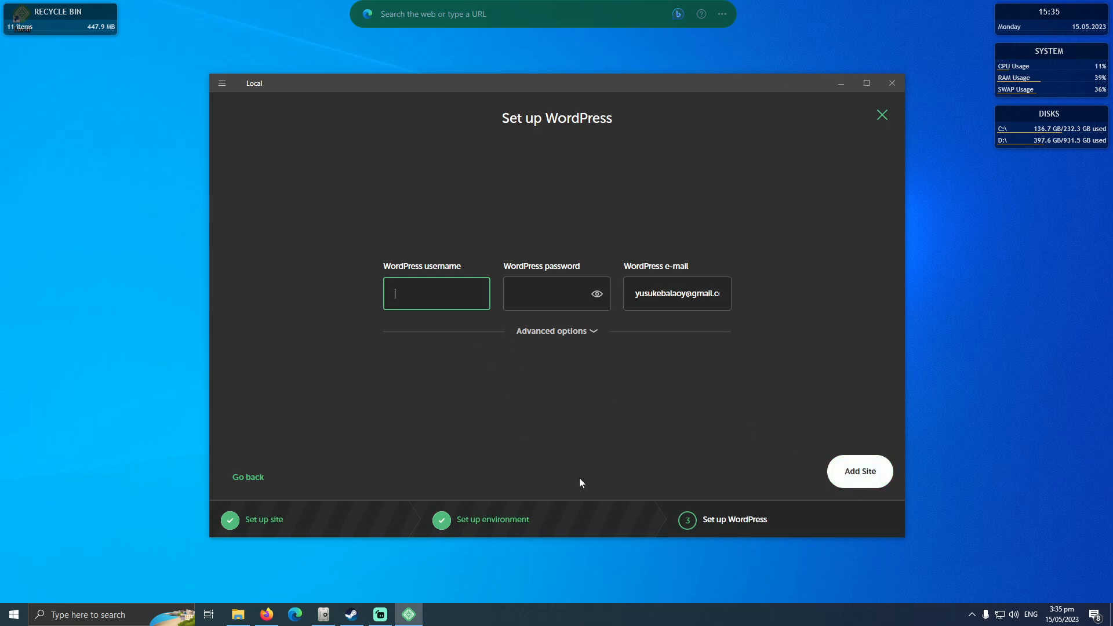
Enter the WordPress username for the new site's admin account.
text(admin)
key(BackSpace)
key(BackSpace)
key(BackSpace)
key(BackSpace)
text(yusuke07)
key(Tab)
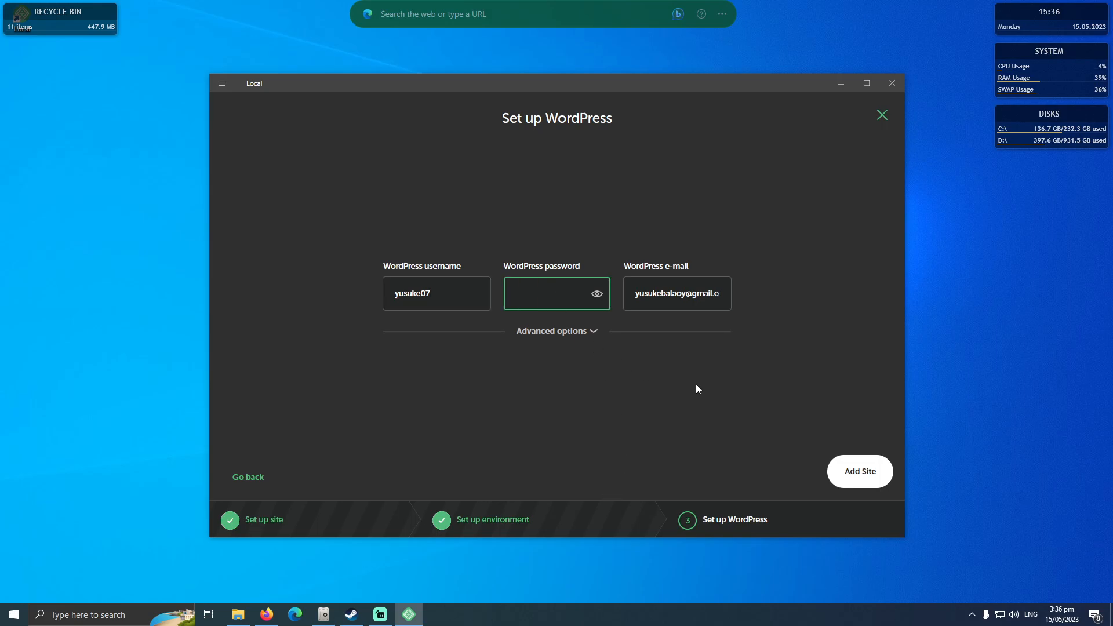
Enter the WordPress password for the new site's admin account.
text(1234)
key(BackSpace)
key(BackSpace)
key(BackSpace)
text(12345678)
Examine the WordPress Multisite choices in the advanced options, keep No, and collapse the options.
click(590, 331)
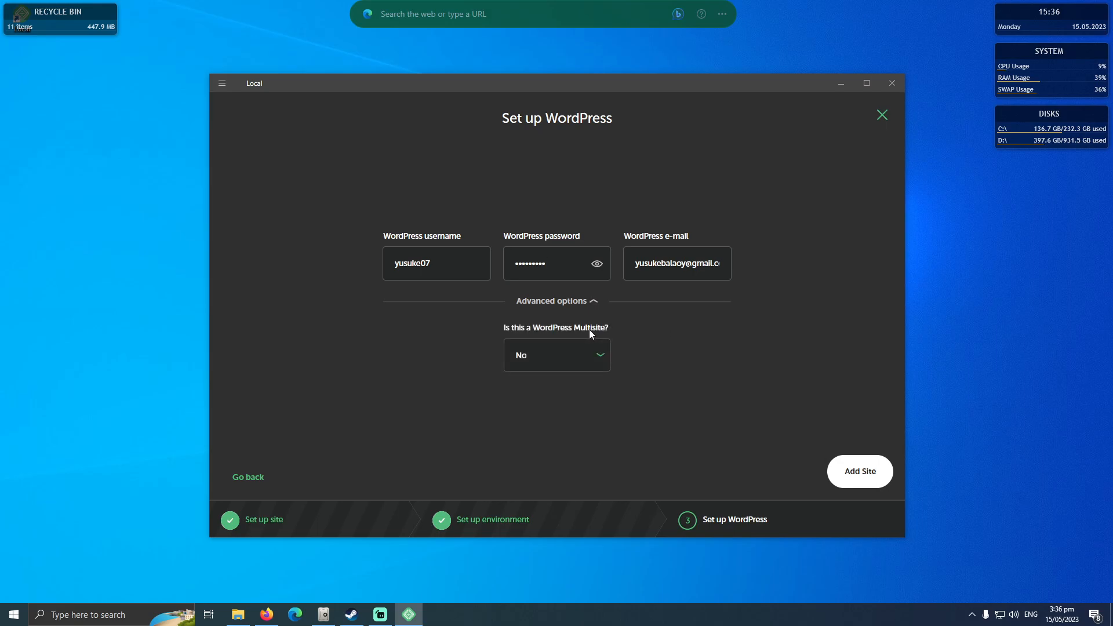
click(581, 304)
click(574, 329)
click(603, 353)
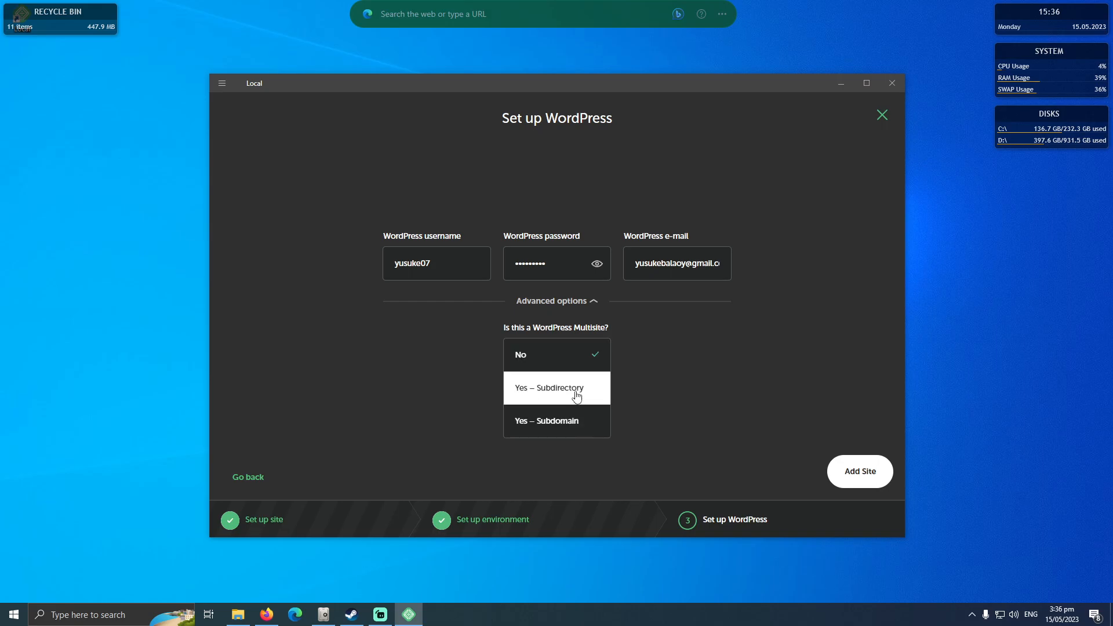
click(563, 354)
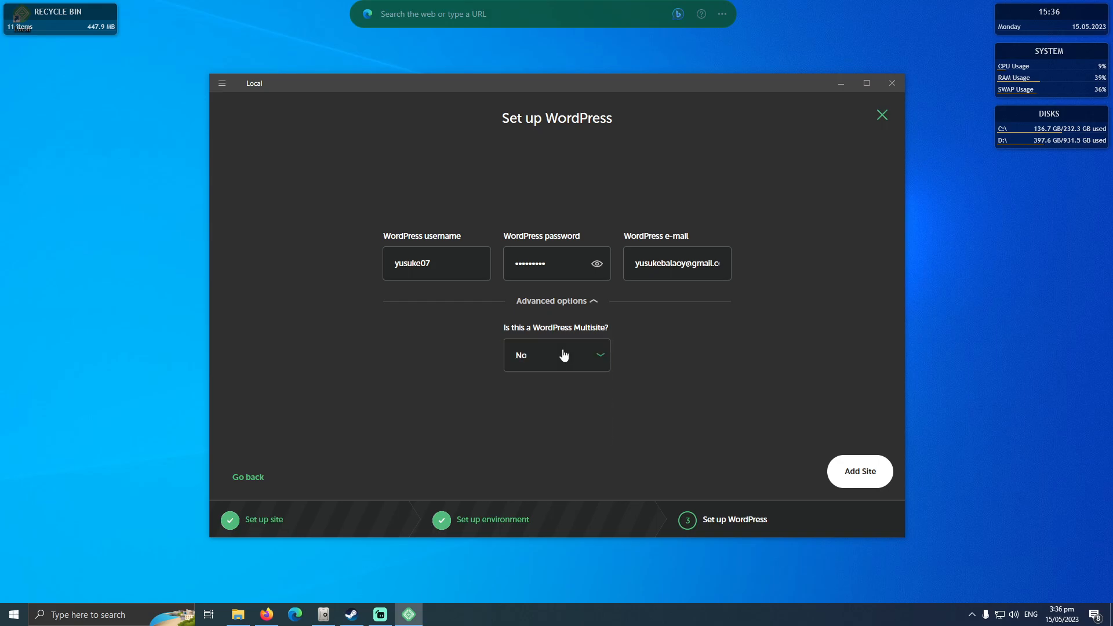
click(592, 307)
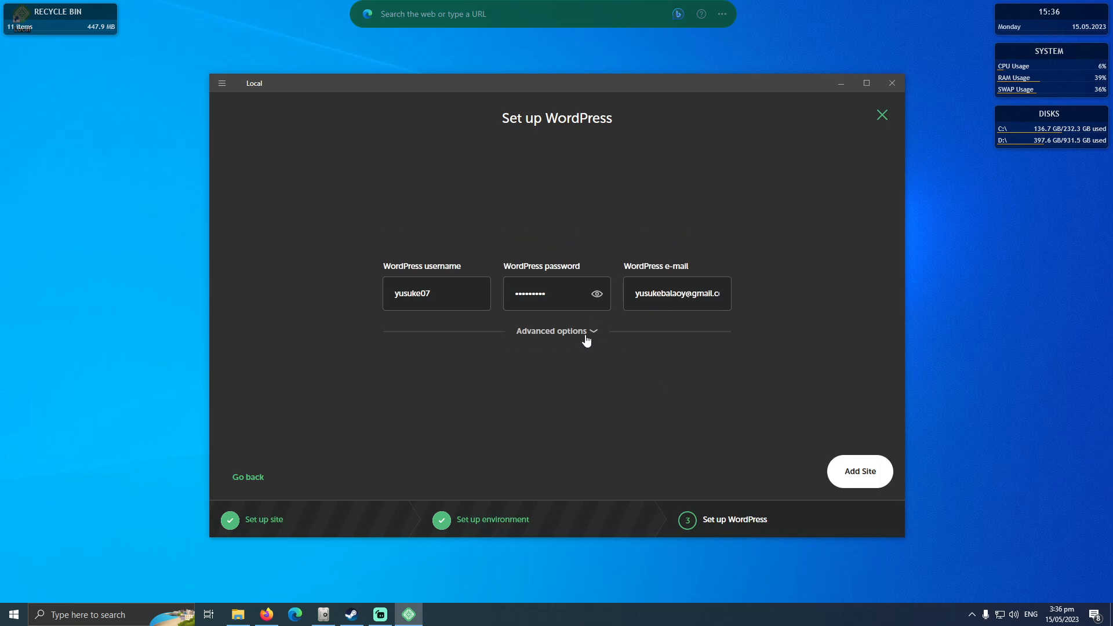
click(594, 330)
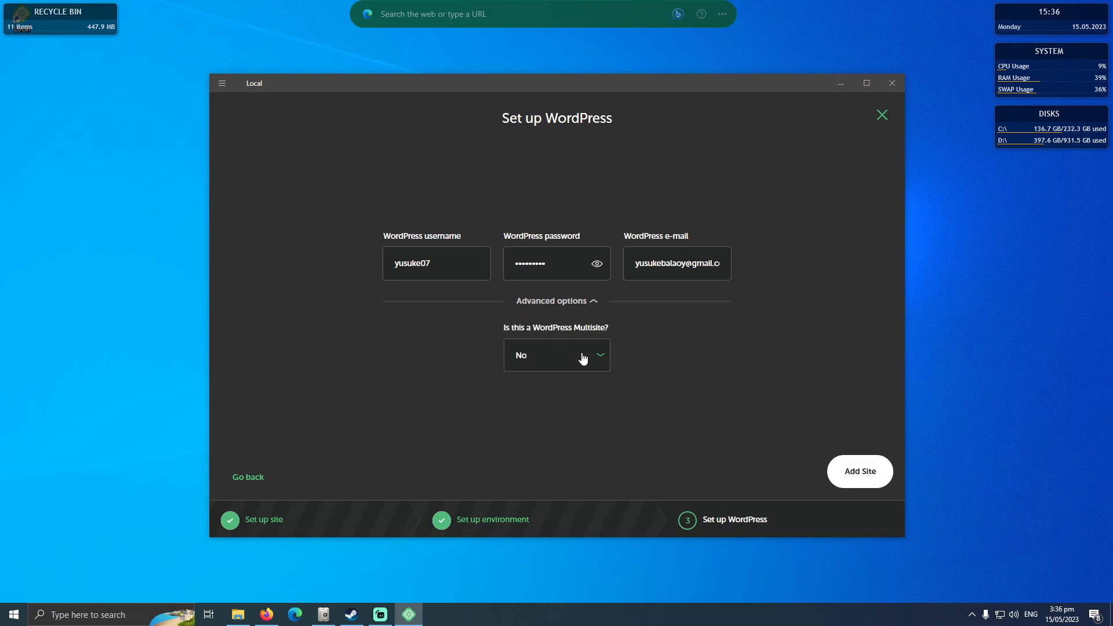
click(580, 307)
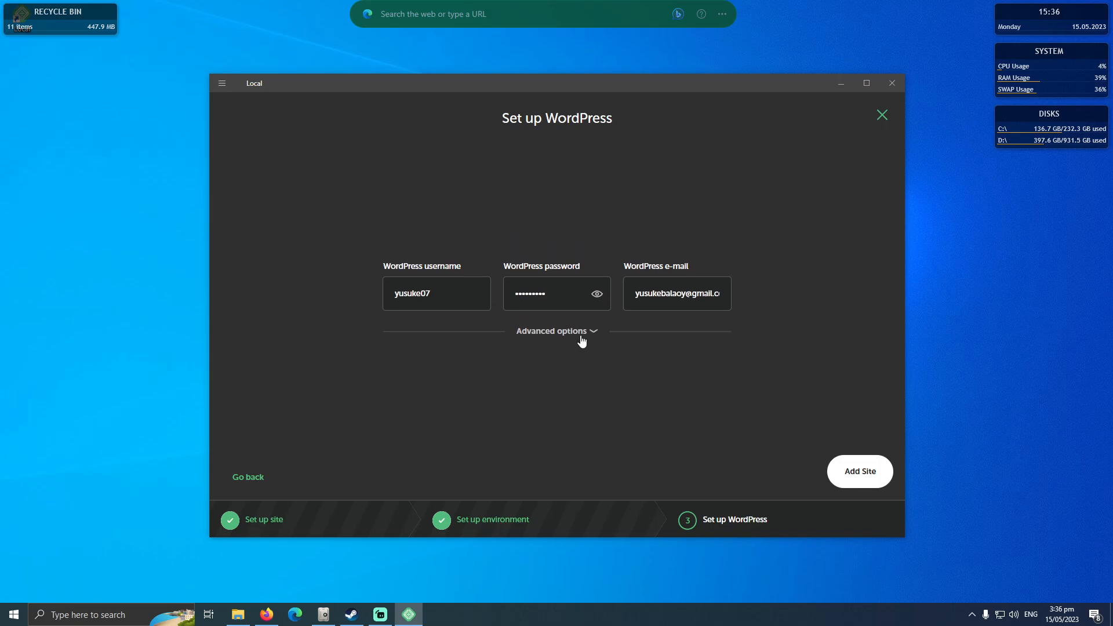
Add the configured myportfolio site and dismiss the desktop notification once the site has been created.
click(859, 473)
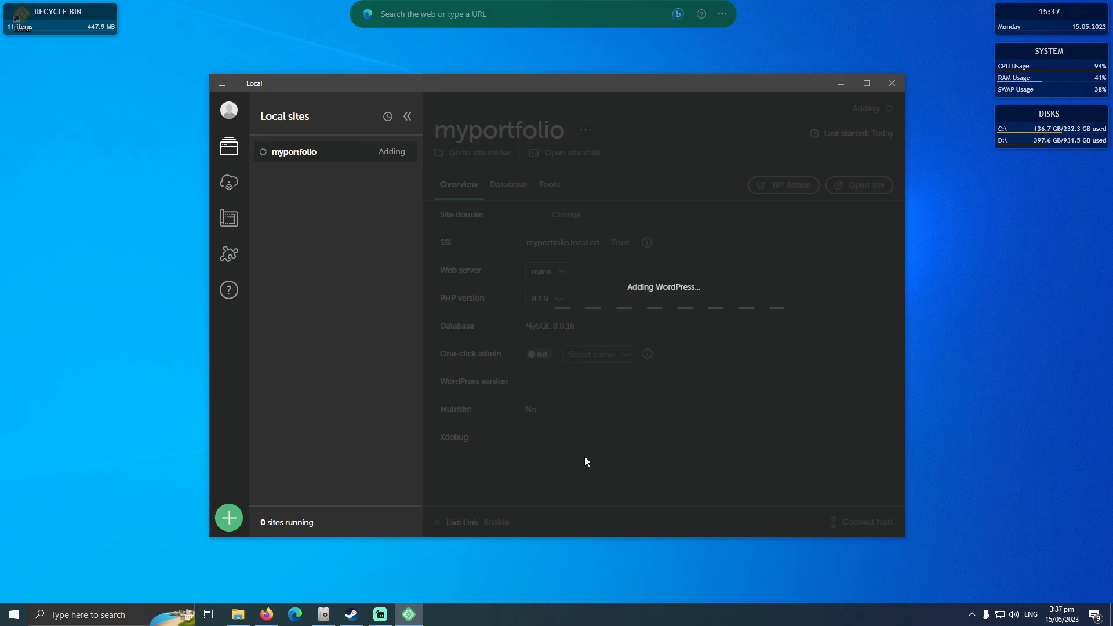
click(379, 618)
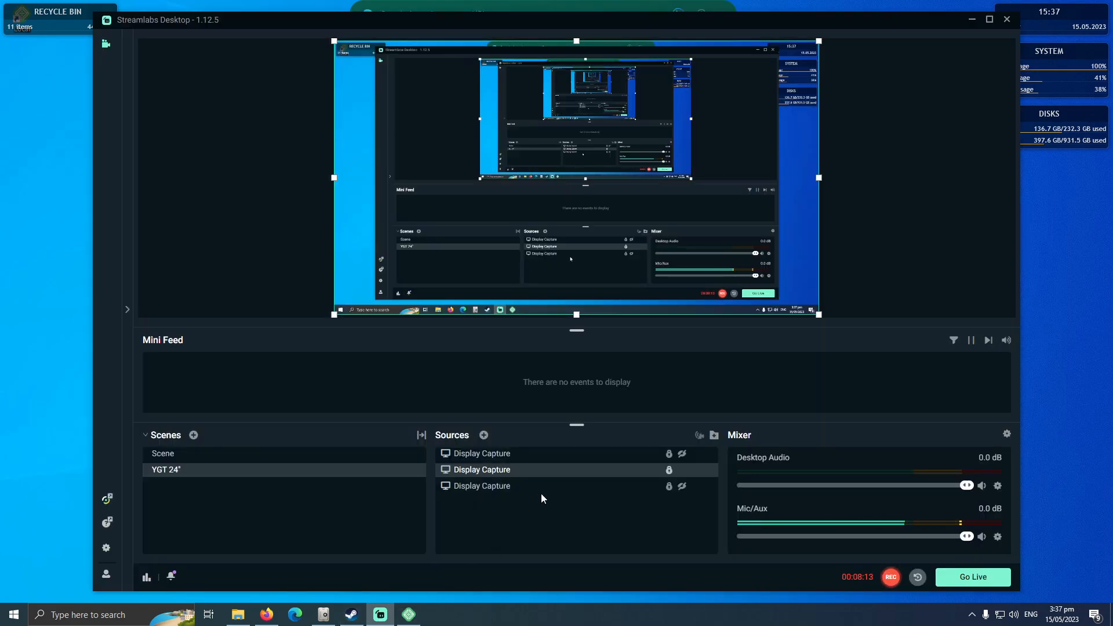
click(972, 20)
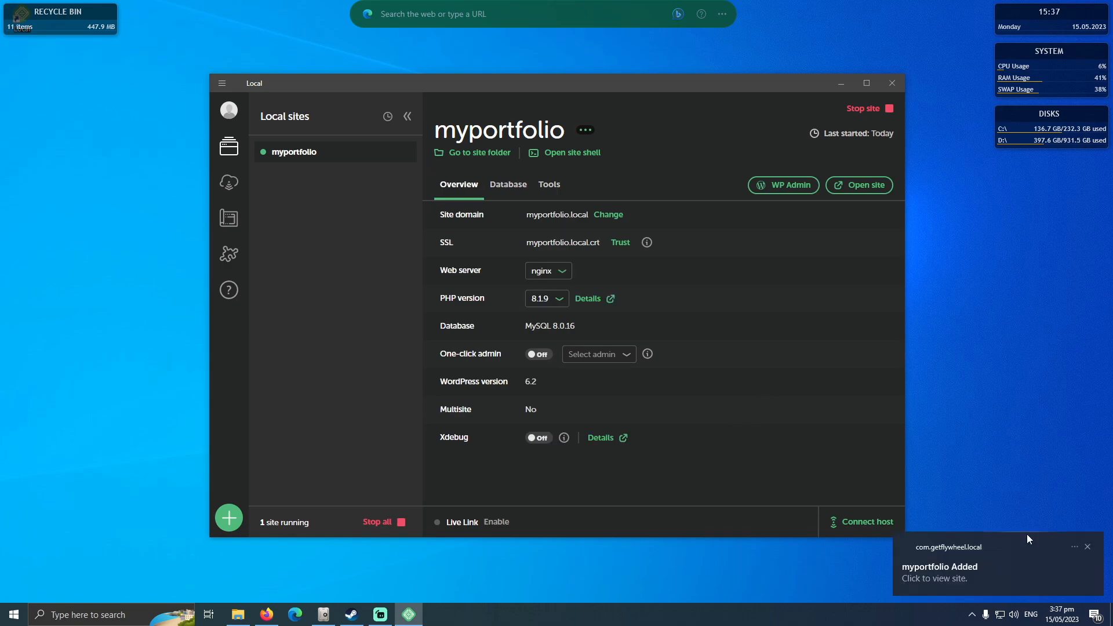
click(1088, 548)
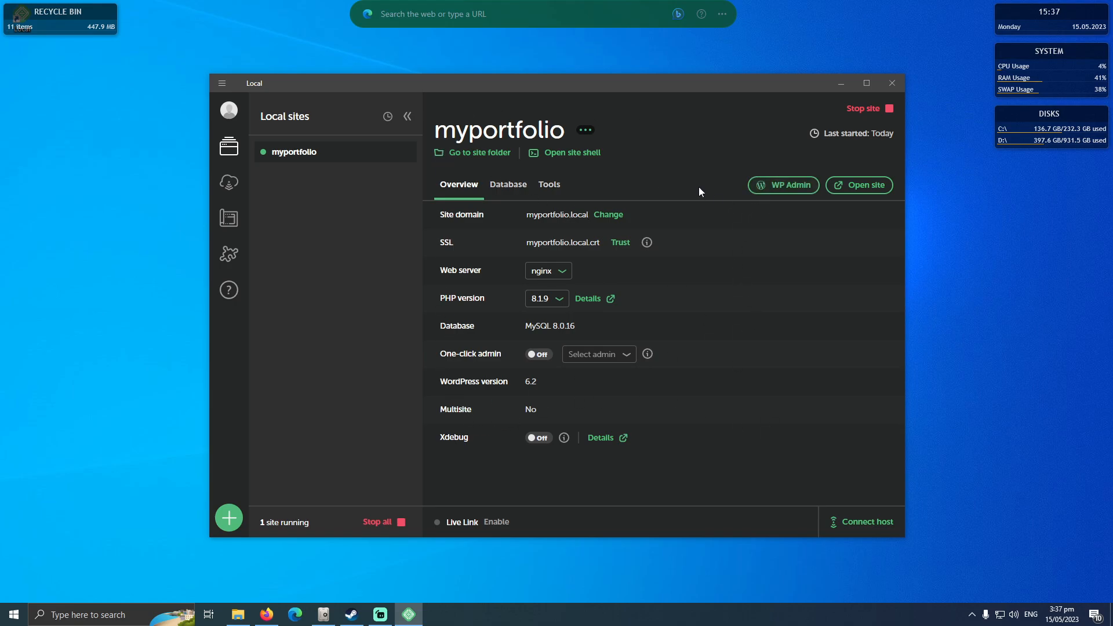
Stop the myportfolio site and start it again.
click(852, 114)
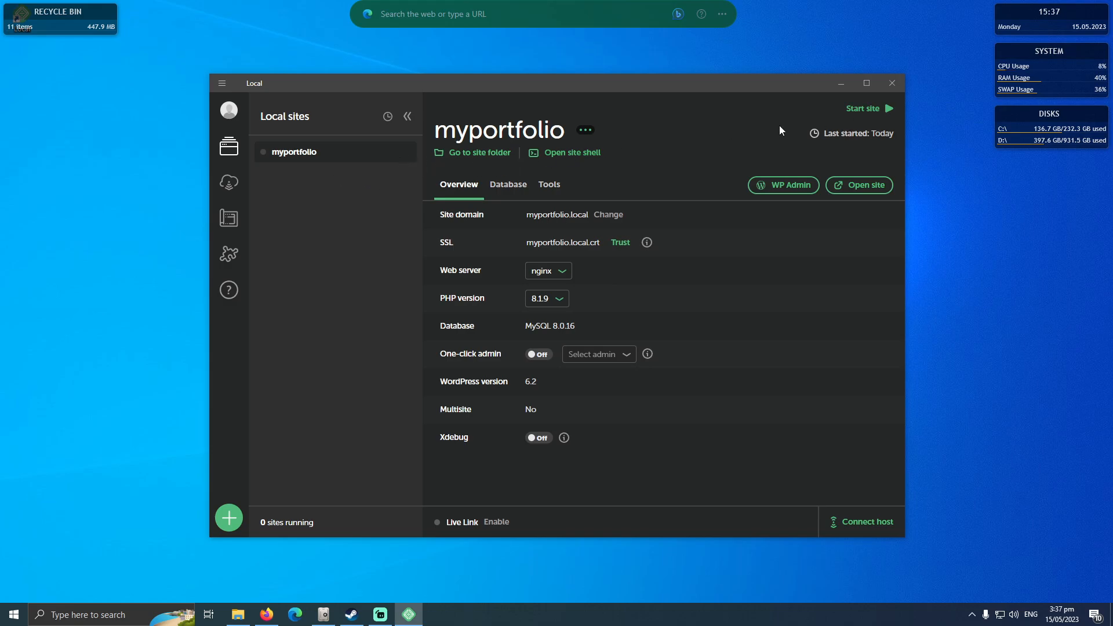
click(862, 113)
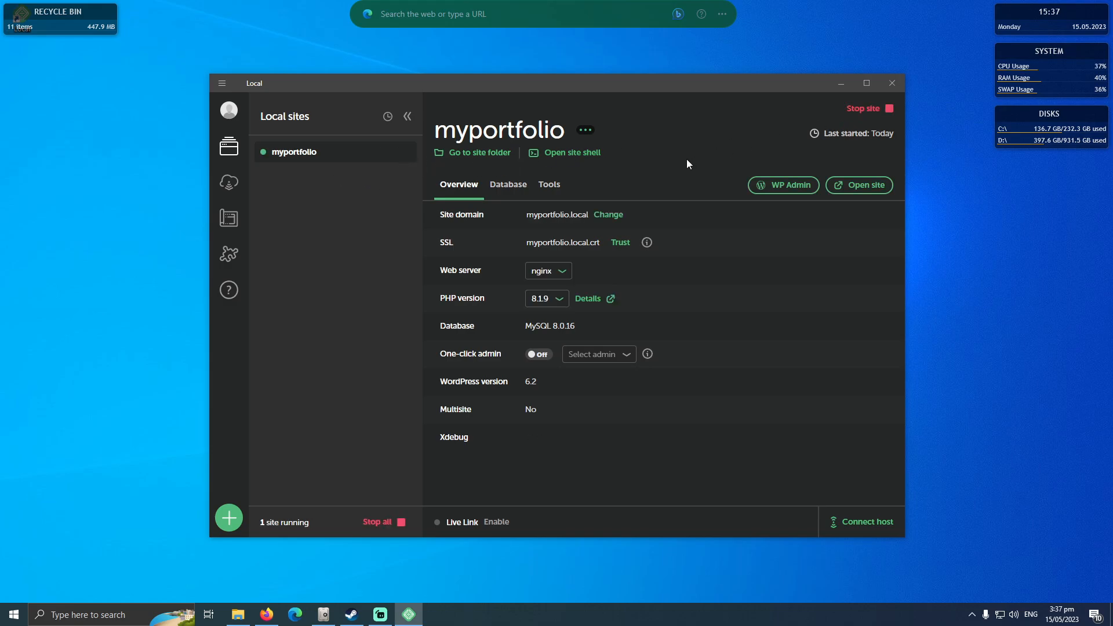
Open the site's WP Admin and log in with the browser's saved username and password.
click(776, 184)
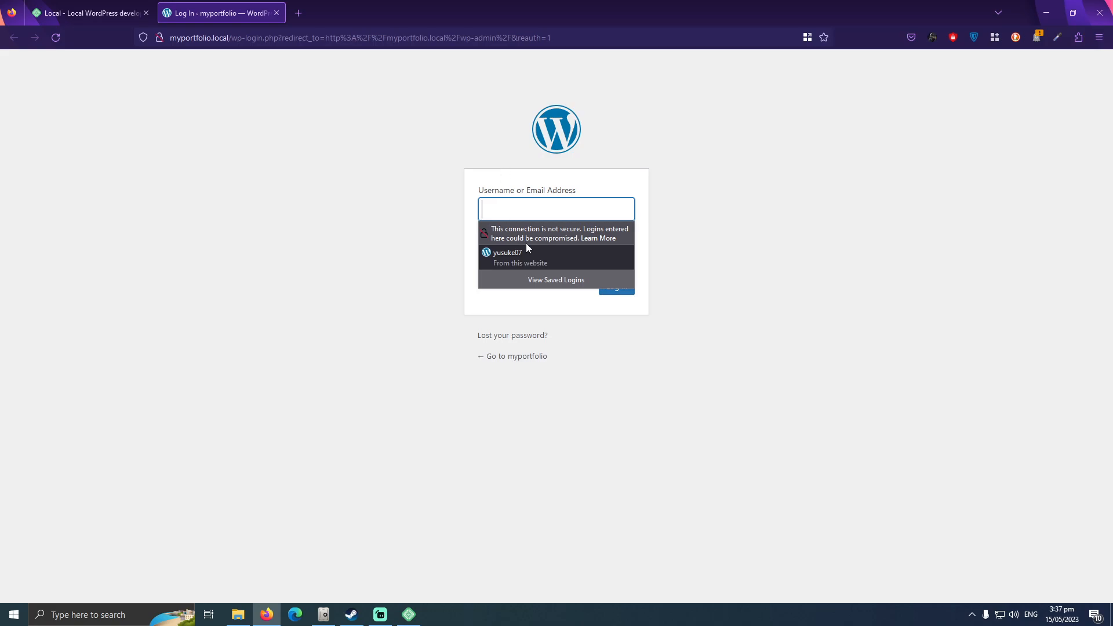
click(534, 255)
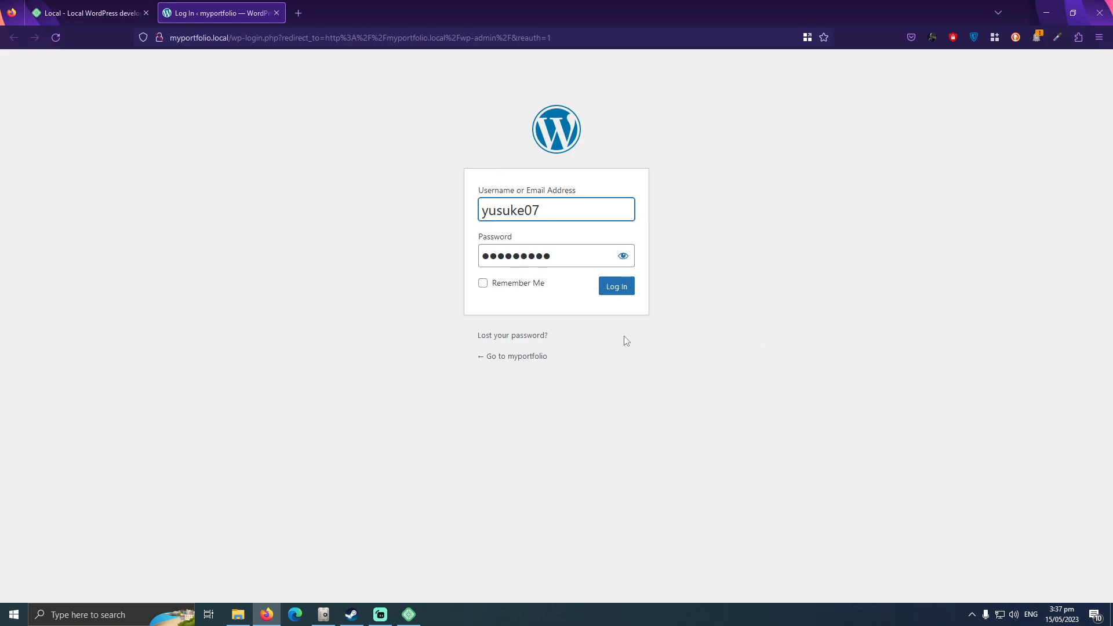
click(618, 293)
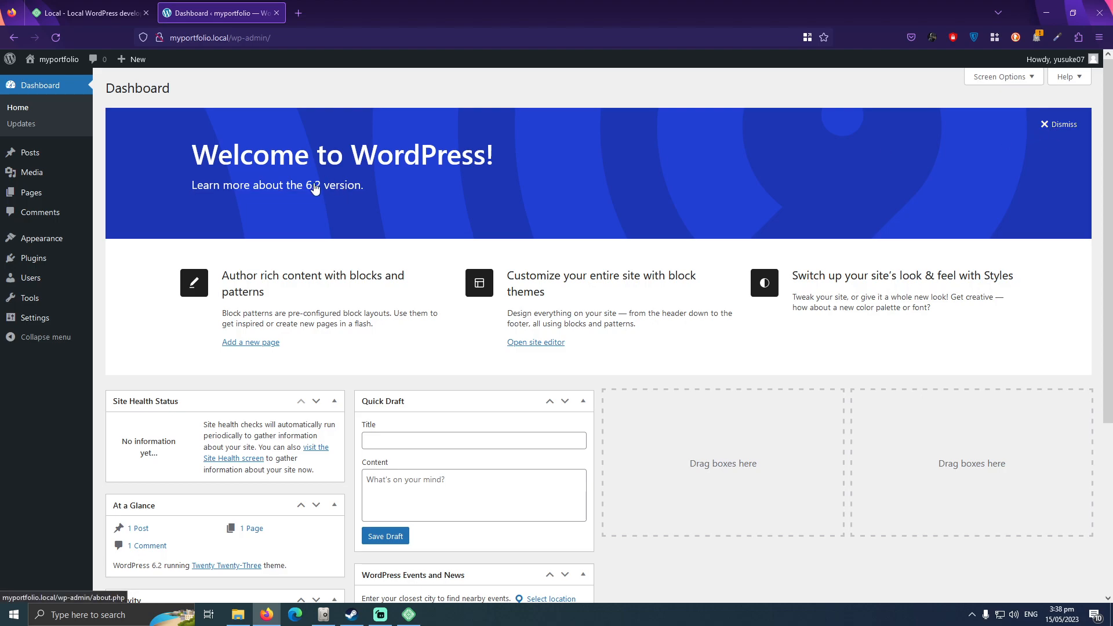
Dismiss the WordPress welcome banner and hide Site Health Status, At a Glance, Activity, Quick Draft, and WordPress Events and News from the dashboard.
click(1061, 125)
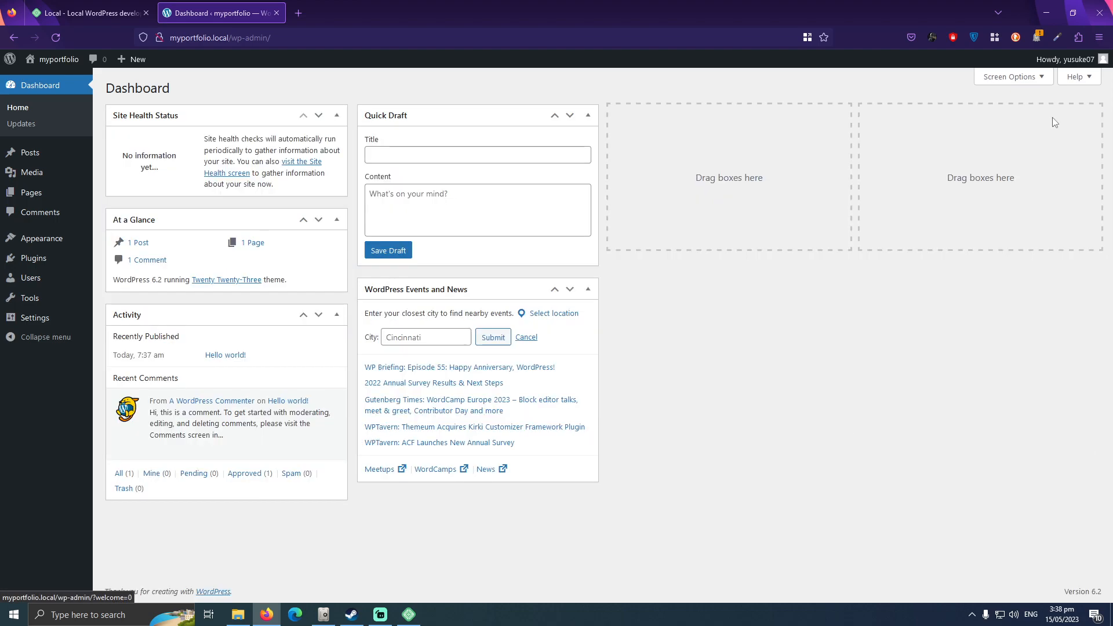
click(998, 78)
click(124, 127)
click(205, 128)
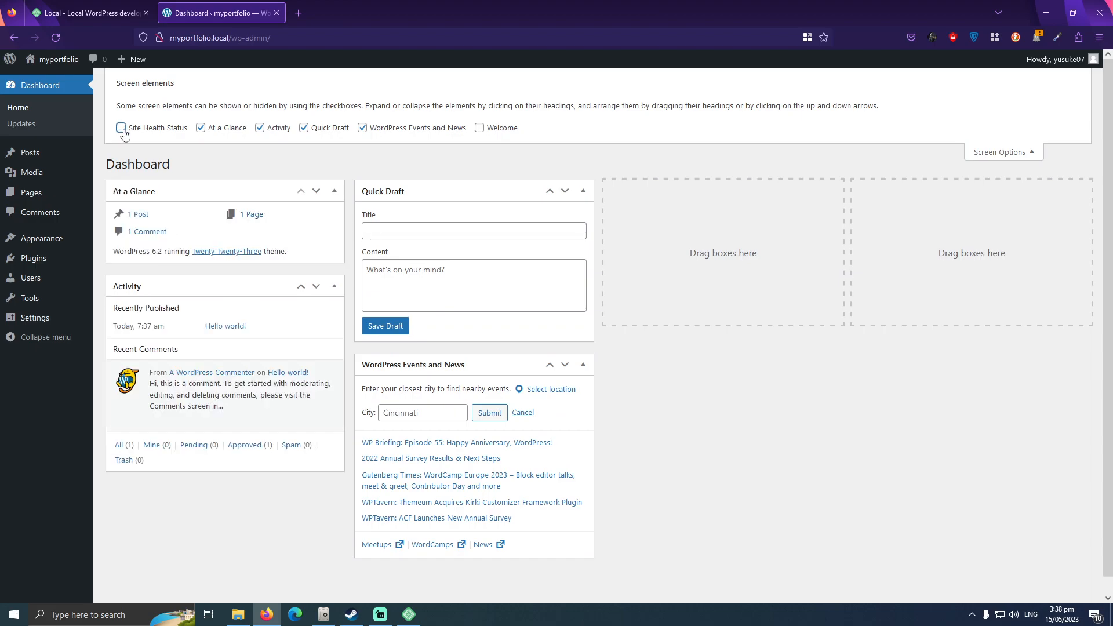
click(272, 129)
click(341, 129)
click(377, 128)
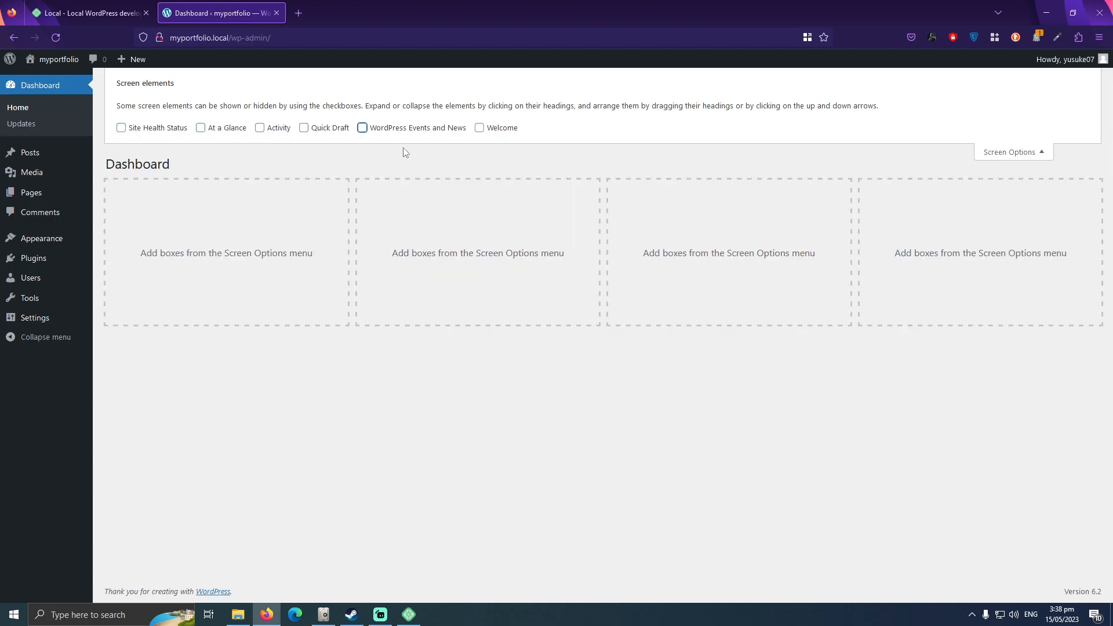
click(1011, 153)
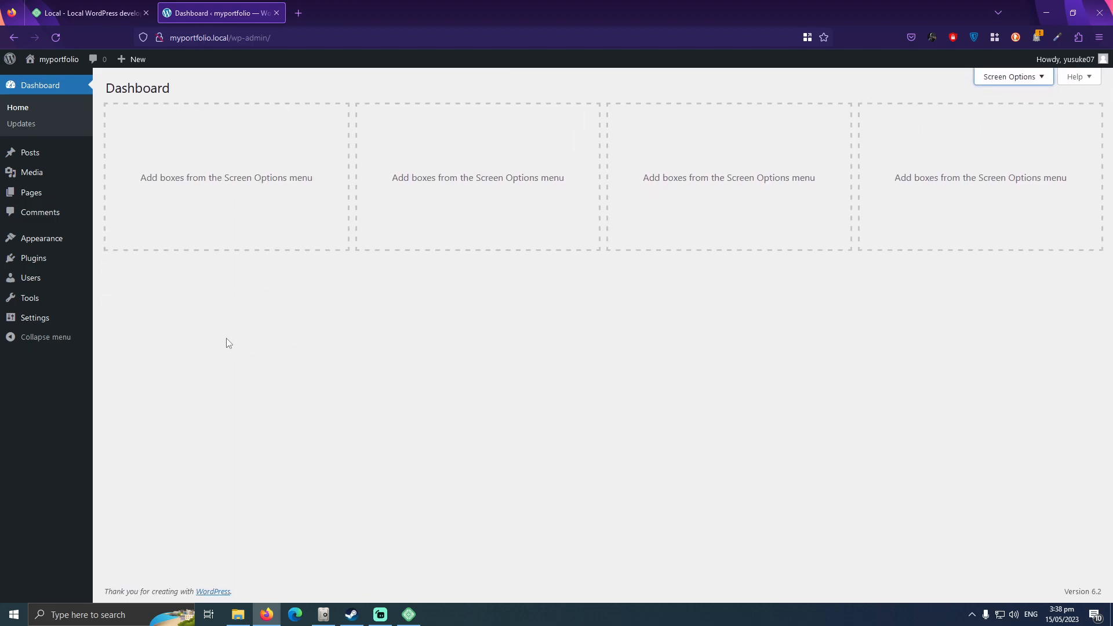
View the myportfolio front page in a new browser tab, look through it, and close the tab.
right_click(41, 77)
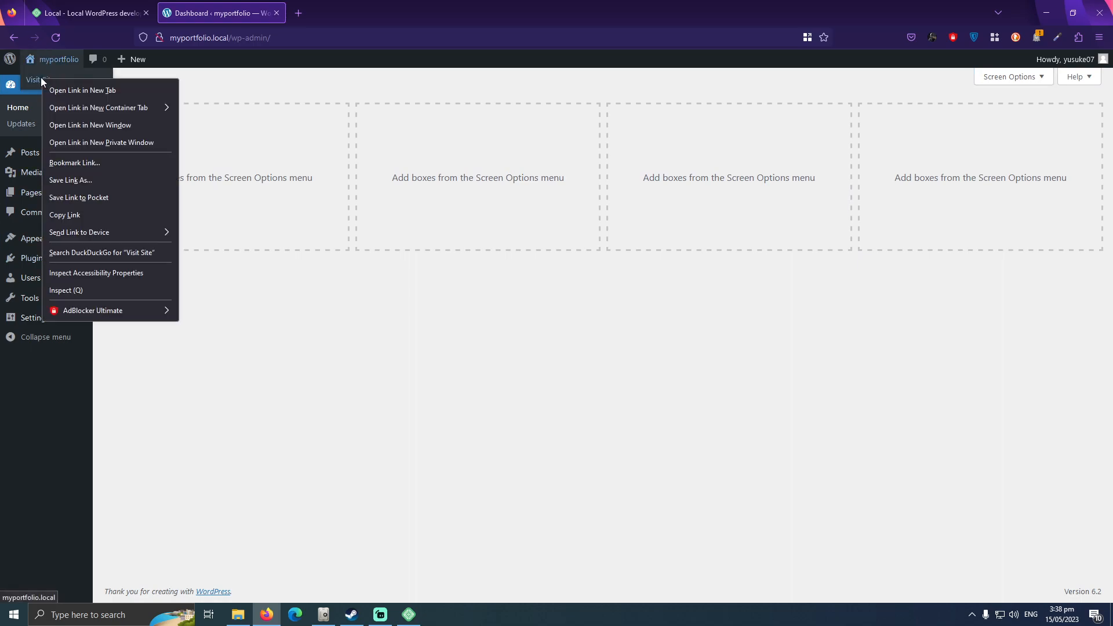
click(65, 87)
click(345, 5)
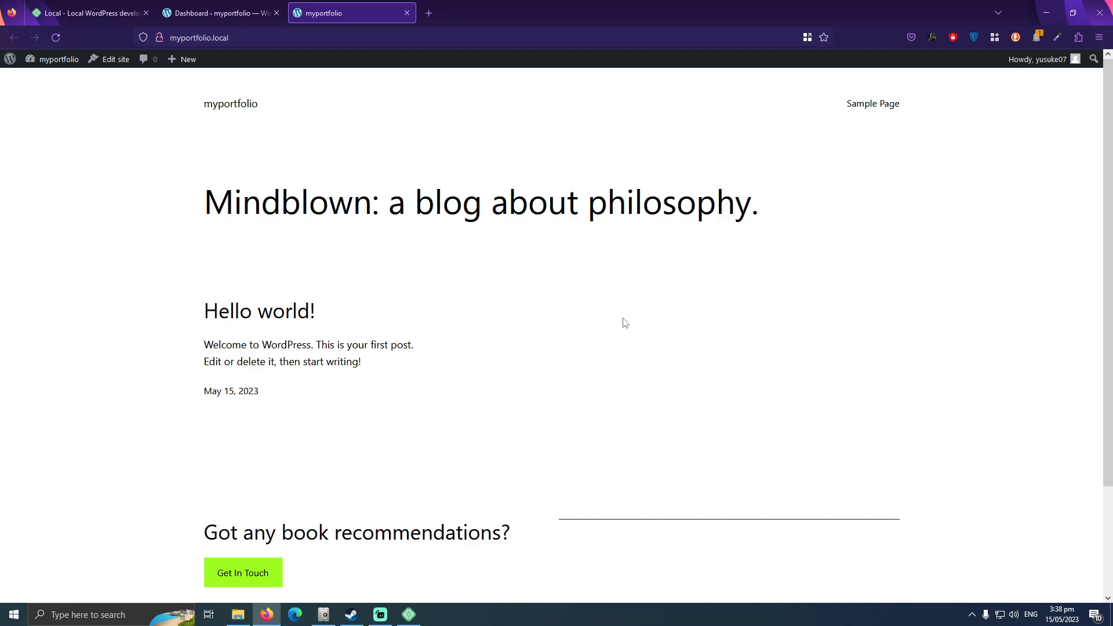
scroll(1110, 159, down, 2)
scroll(1110, 159, up, 2)
click(406, 13)
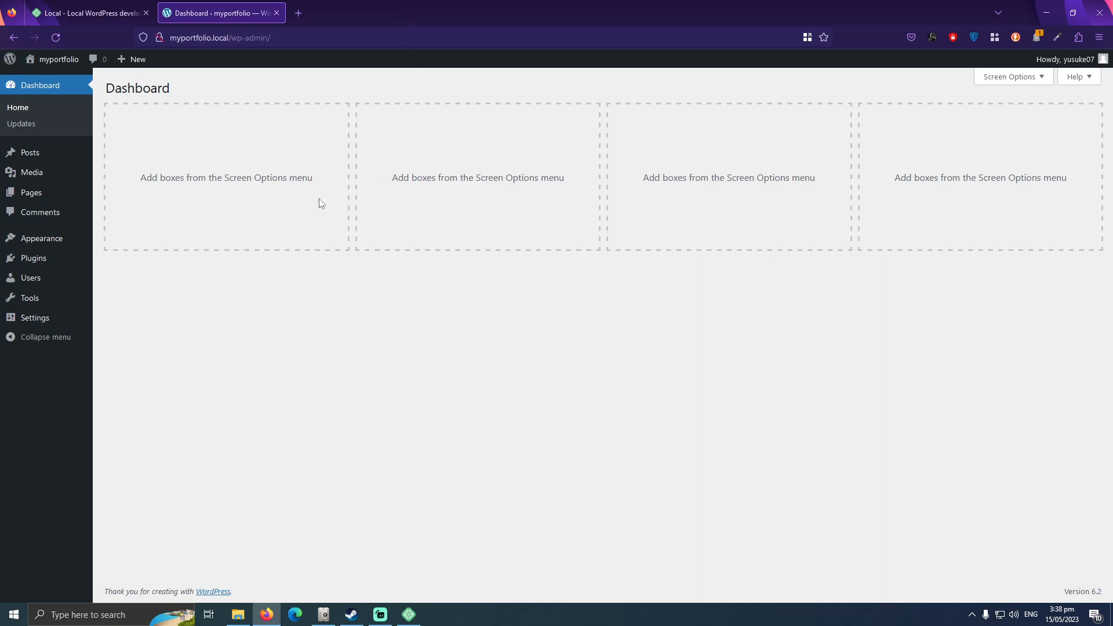
Switch to File Explorer, examine the site's folders under D:\Wordpress\myportfolio, including app, and close the window.
click(409, 614)
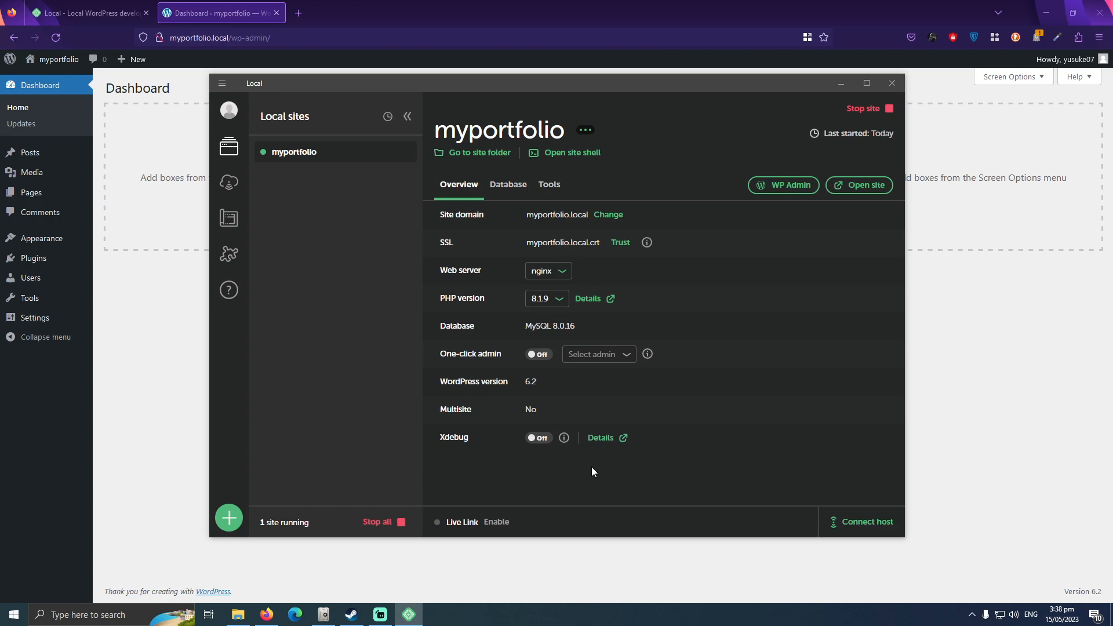
click(242, 615)
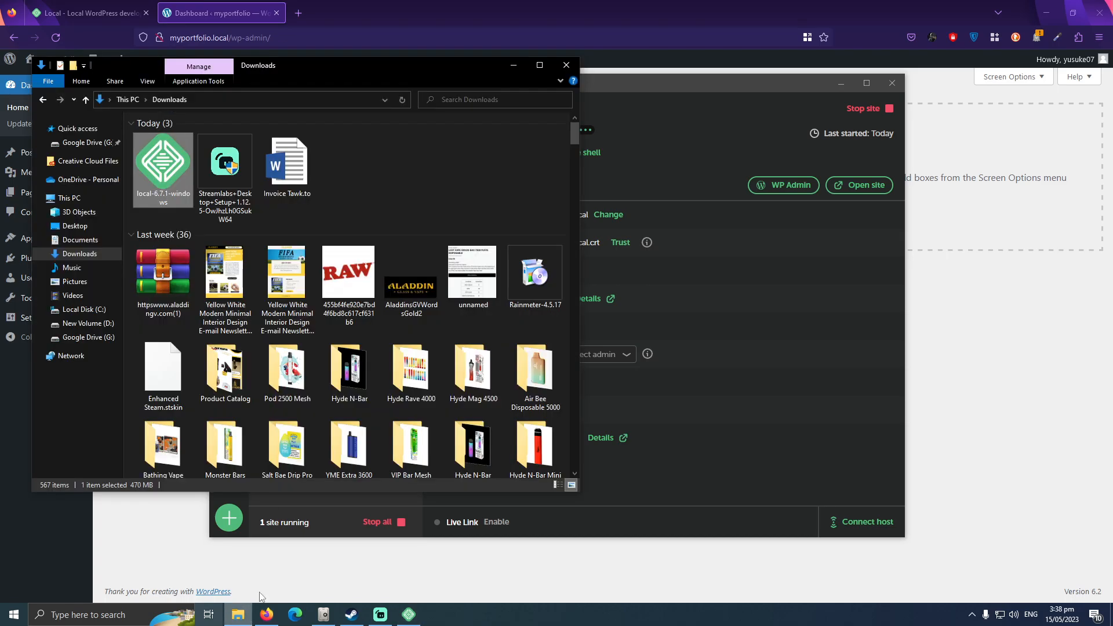
click(87, 324)
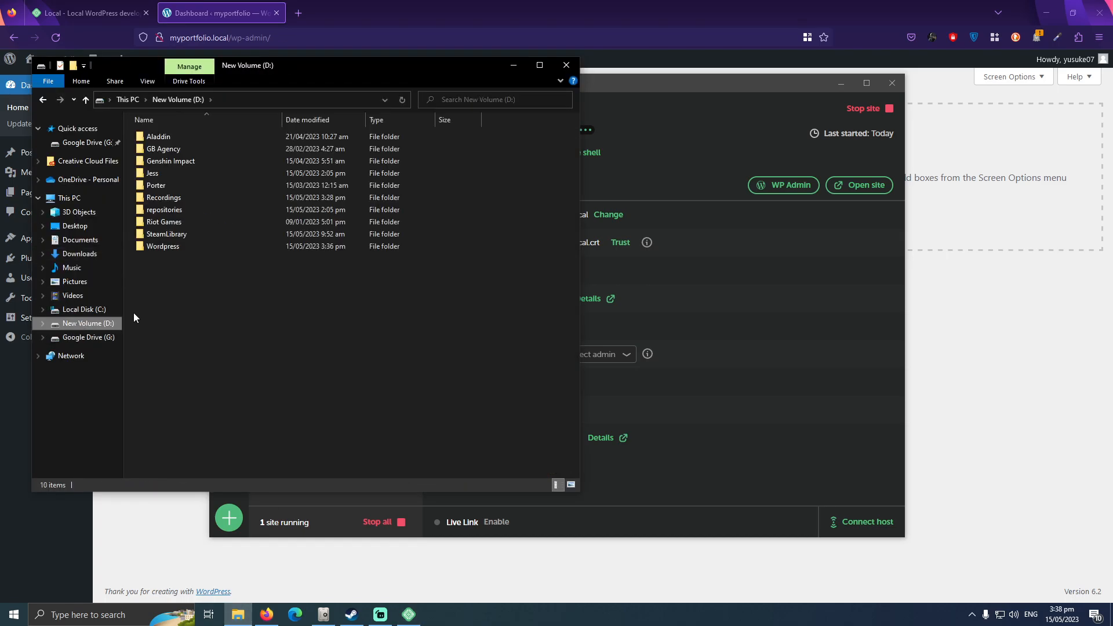
double_click(196, 246)
click(191, 137)
drag(289, 65, 333, 66)
double_click(293, 138)
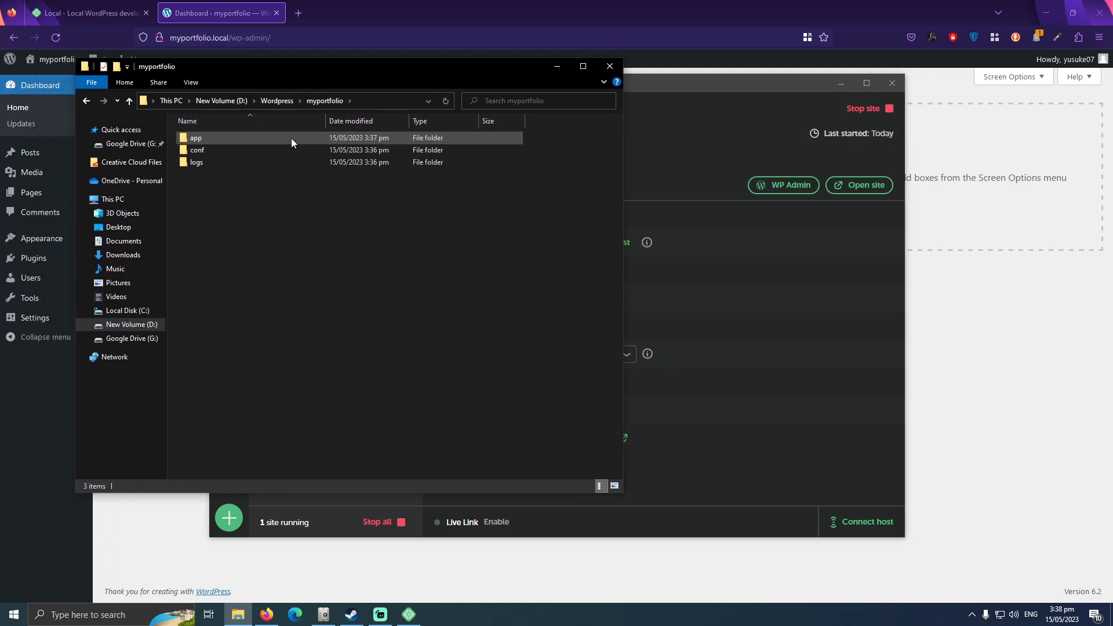
double_click(259, 140)
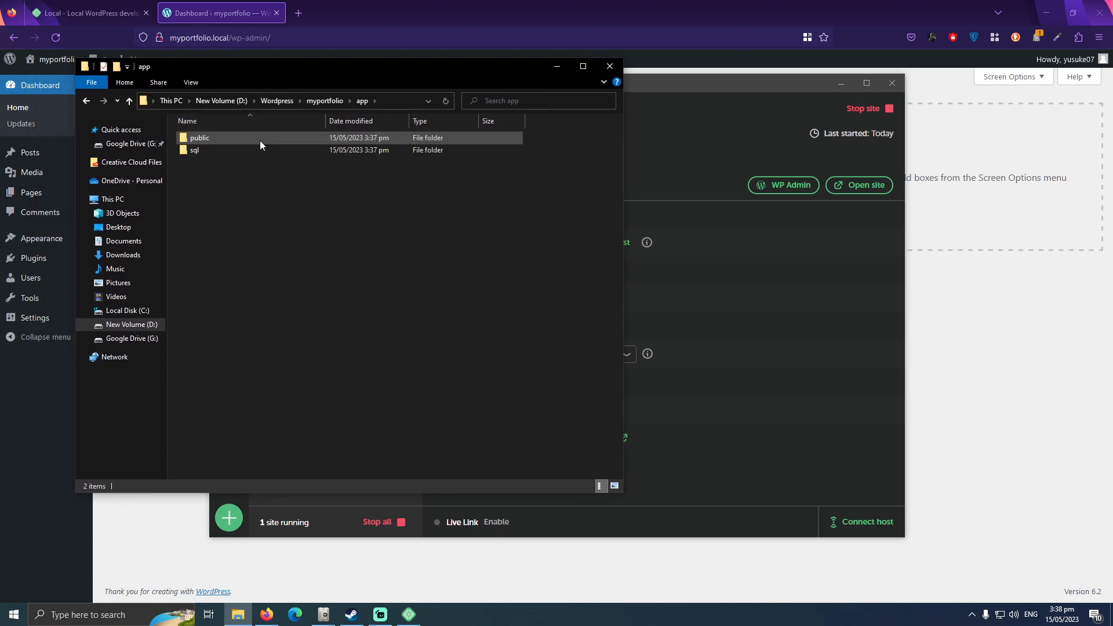
click(318, 101)
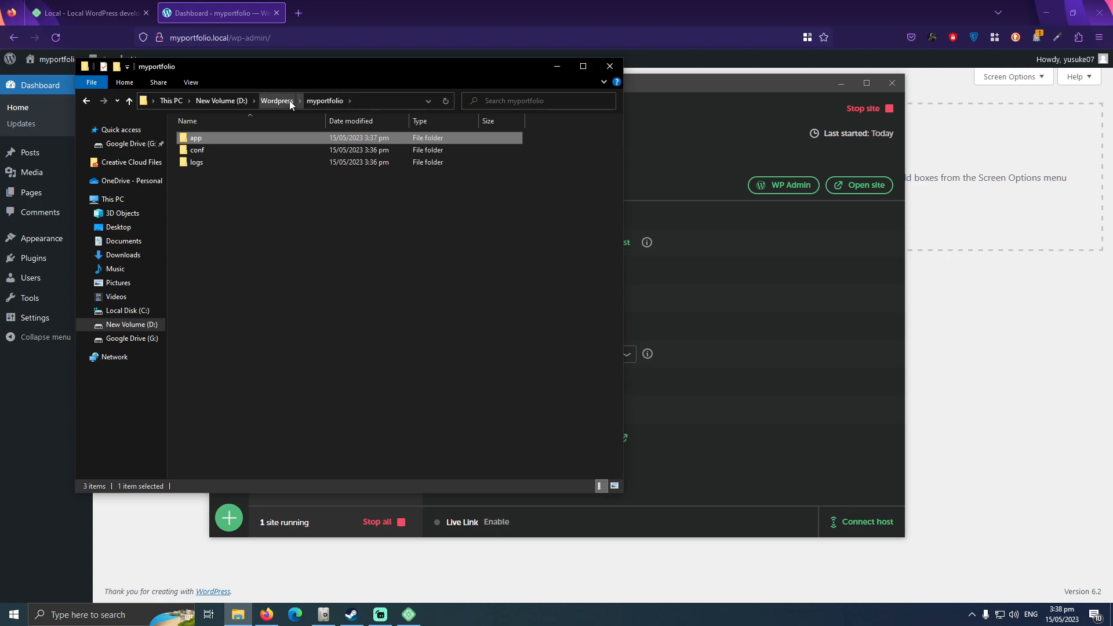
click(283, 102)
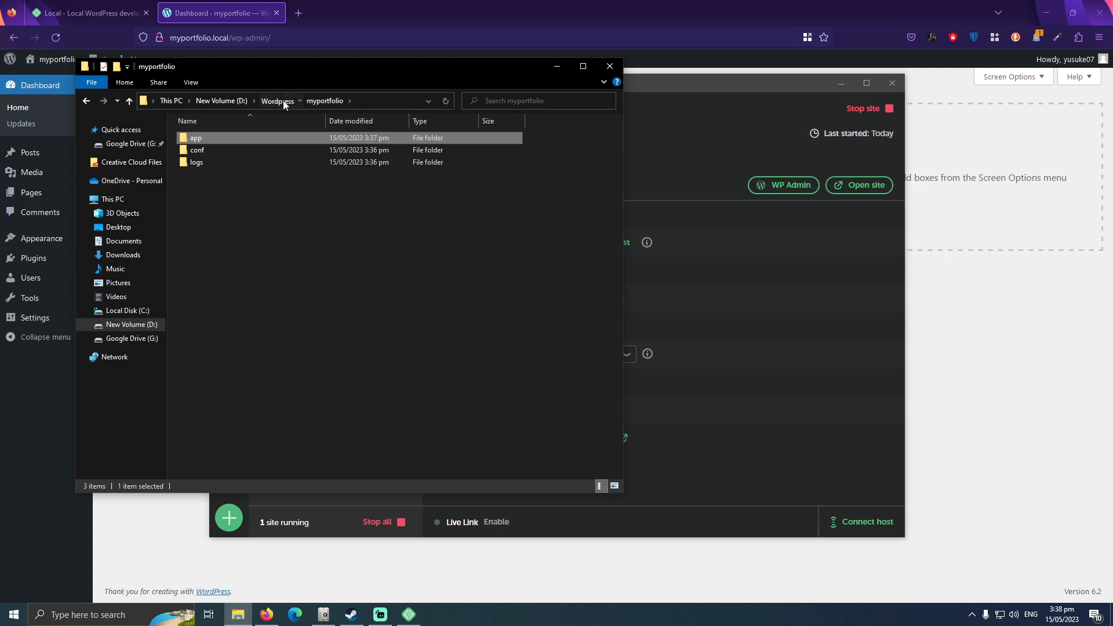
click(606, 66)
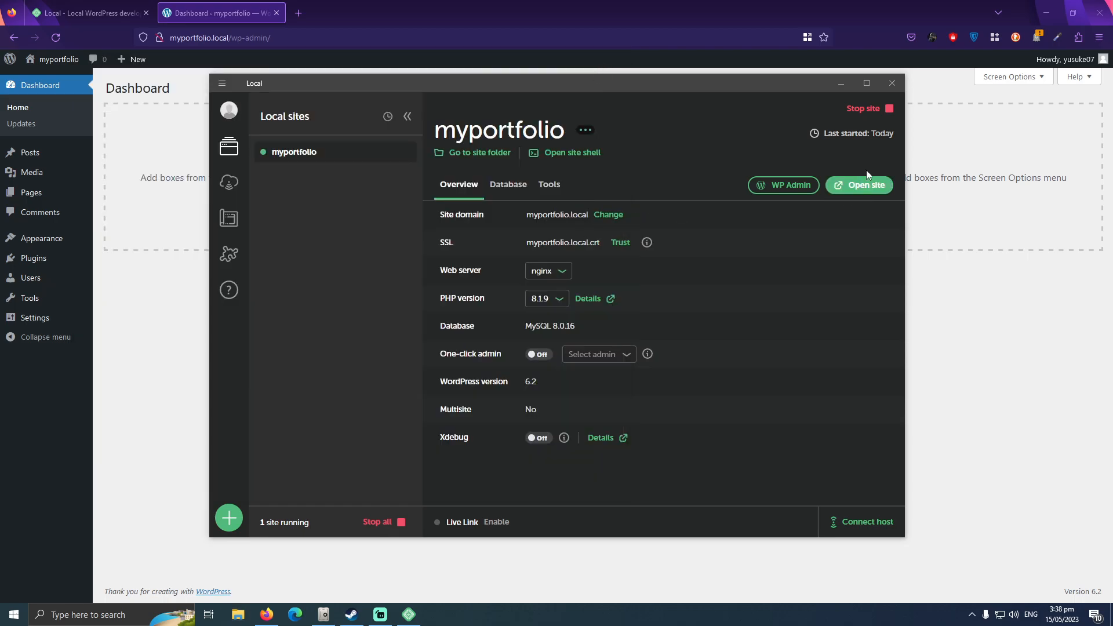
Stop the myportfolio site, reload myportfolio.local/wp-admin/ in Firefox to check access, and close that tab.
click(858, 110)
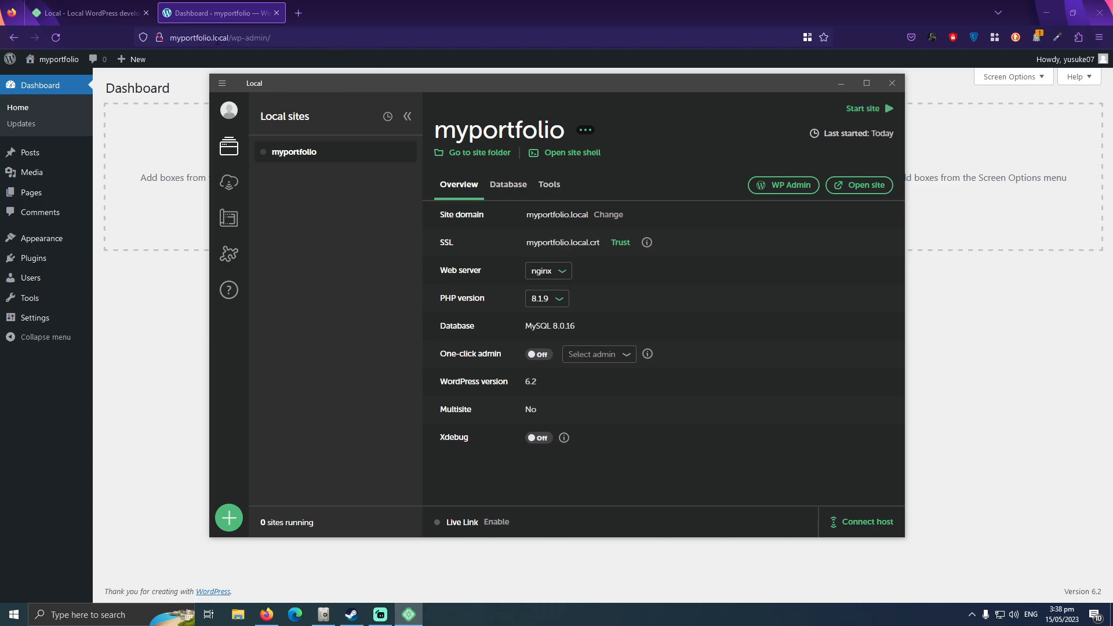
click(311, 40)
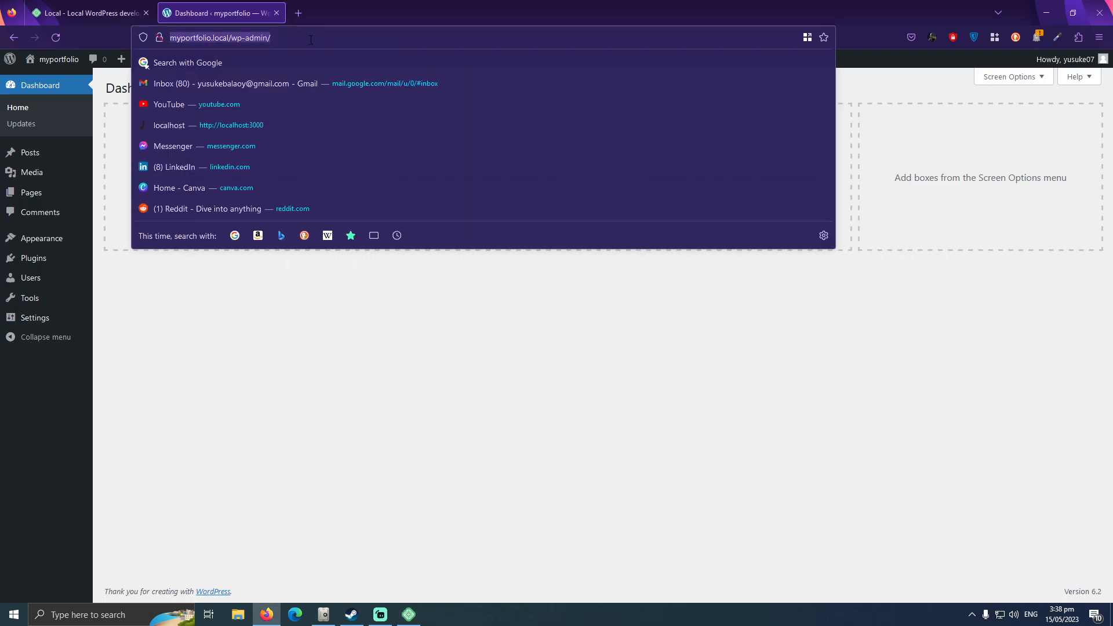
key(Return)
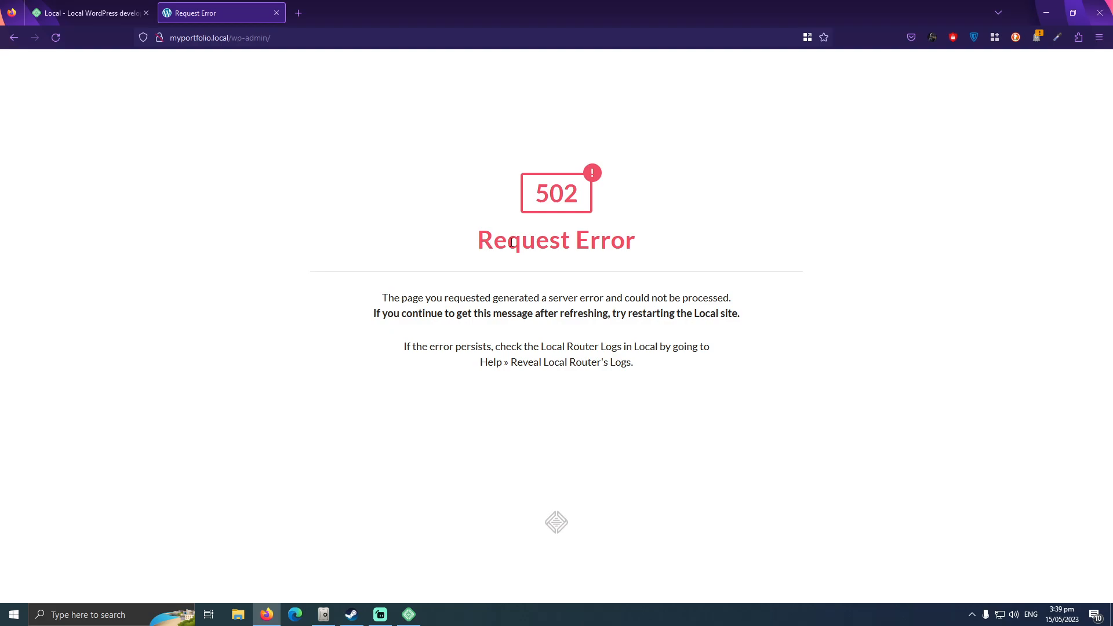
click(276, 14)
Switch back to Local and start the stopped myportfolio site.
click(409, 614)
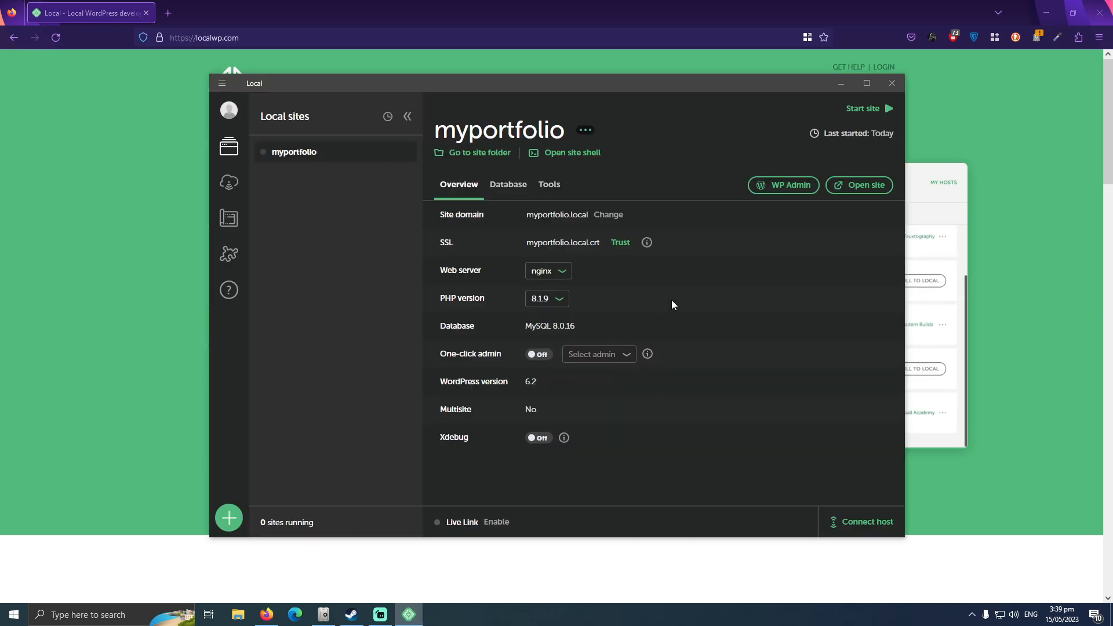
click(855, 110)
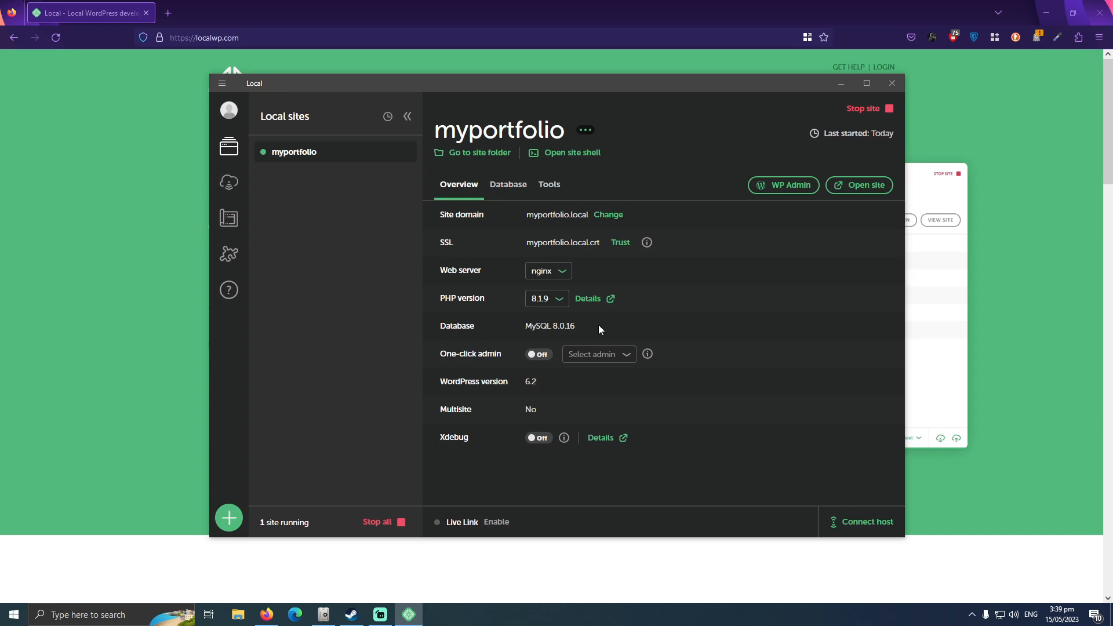
Examine the myportfolio site's database connection details and its Mailhog and Live Links tools.
click(510, 187)
click(550, 187)
click(465, 190)
click(548, 187)
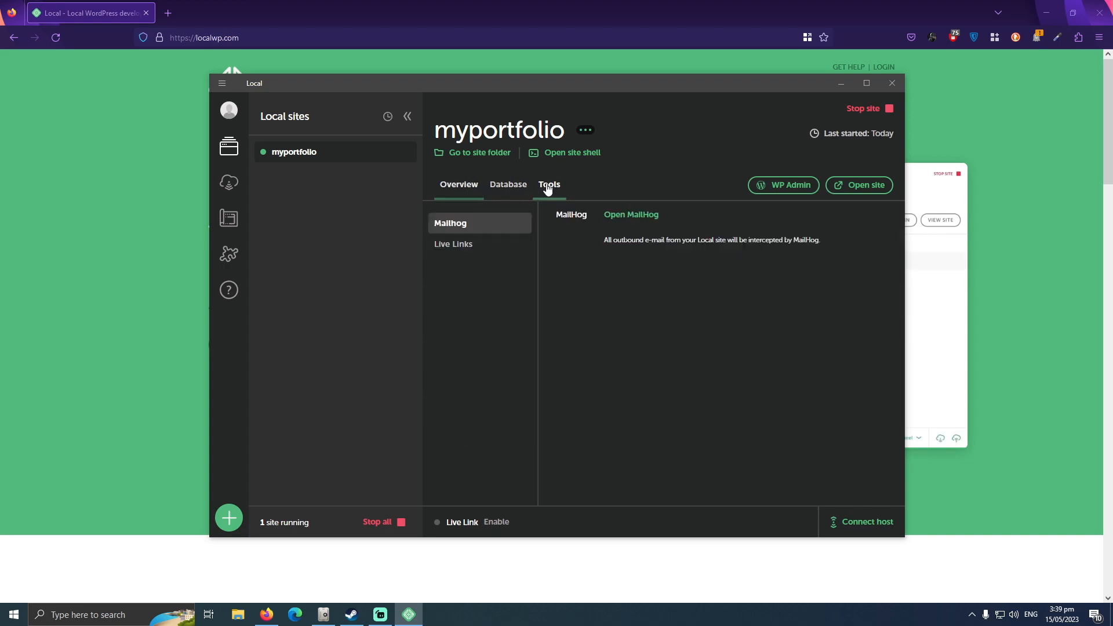
click(485, 246)
click(483, 224)
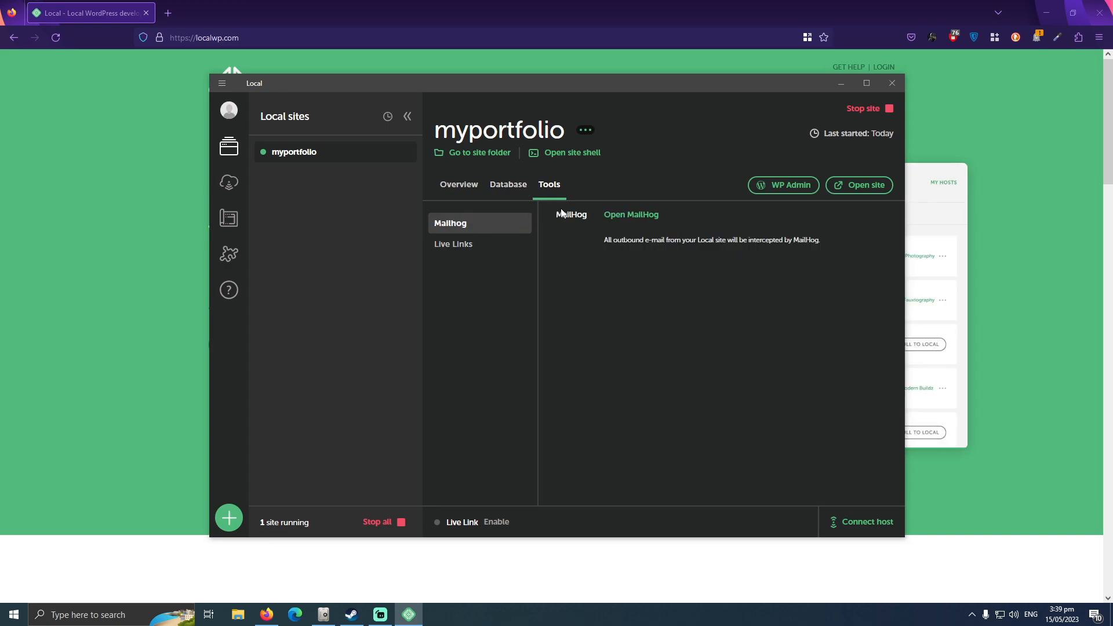
click(515, 194)
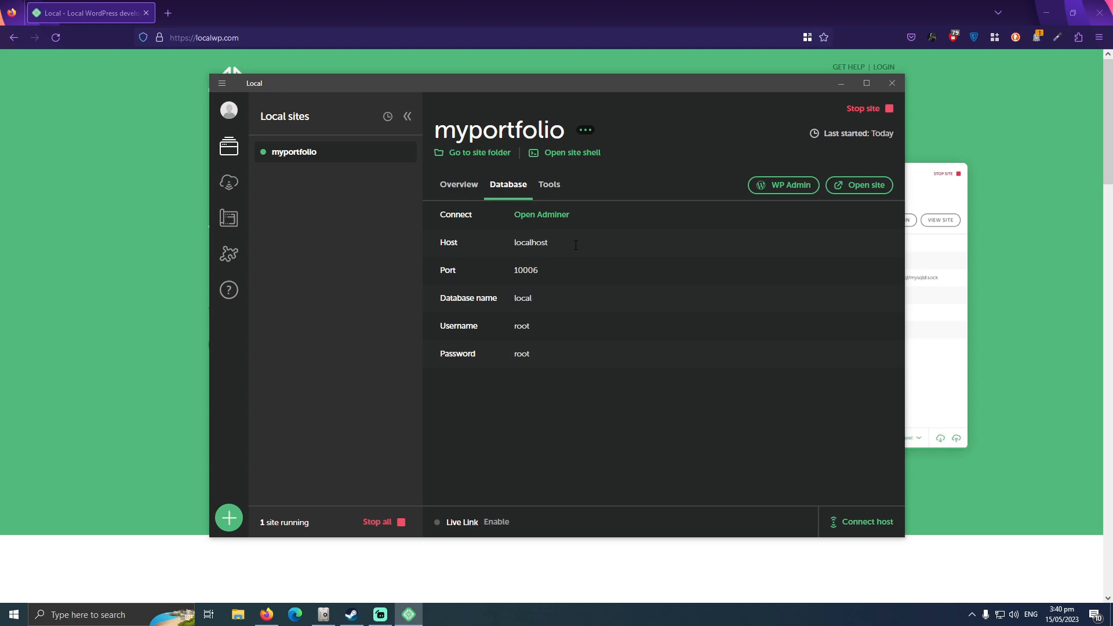
Return to the site overview and trust the myportfolio.local.crt SSL certificate.
click(464, 190)
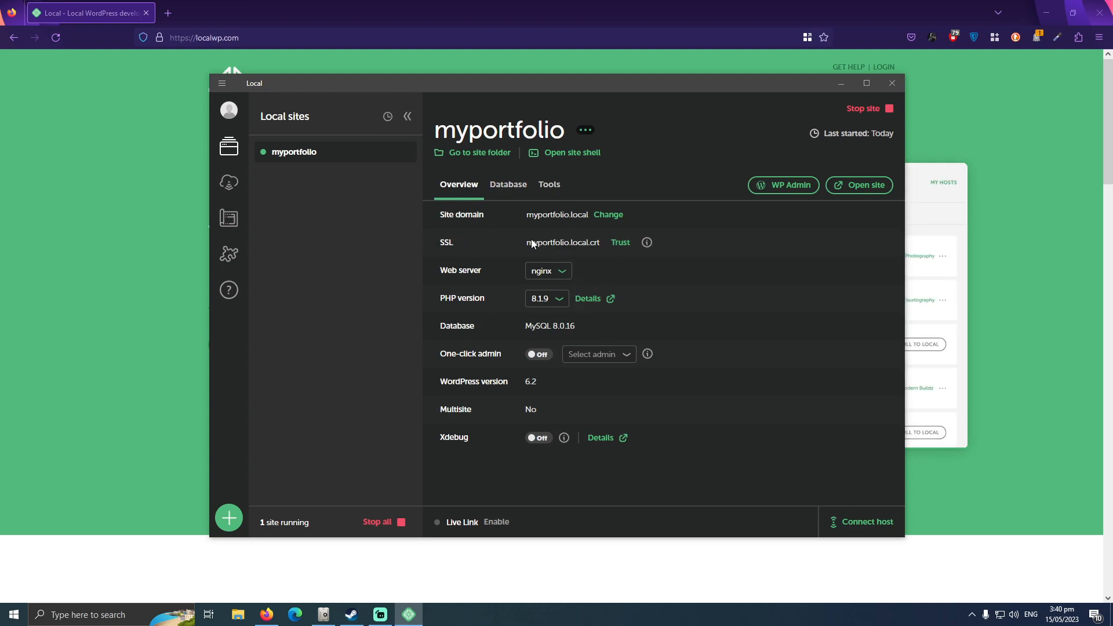
click(620, 244)
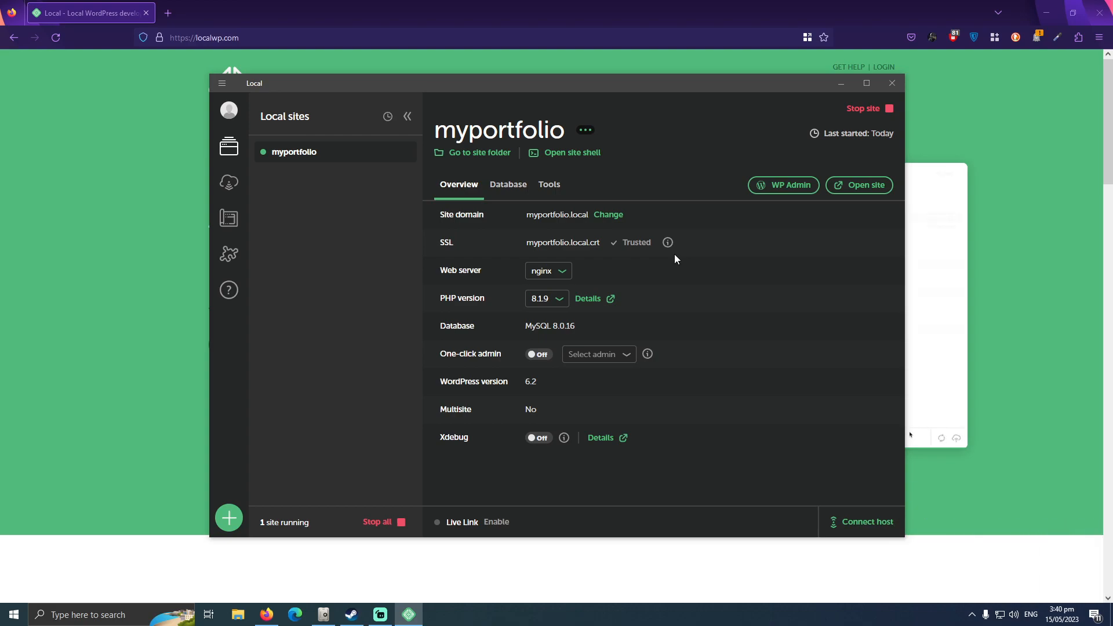
click(385, 617)
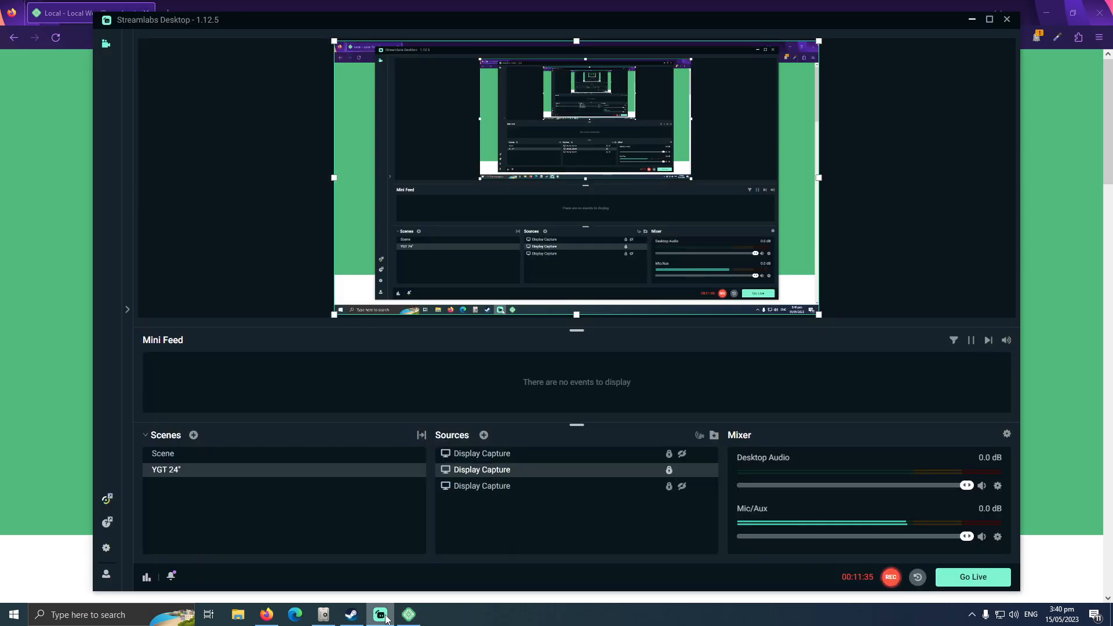
Switch back to Local and stop the running myportfolio site.
click(408, 614)
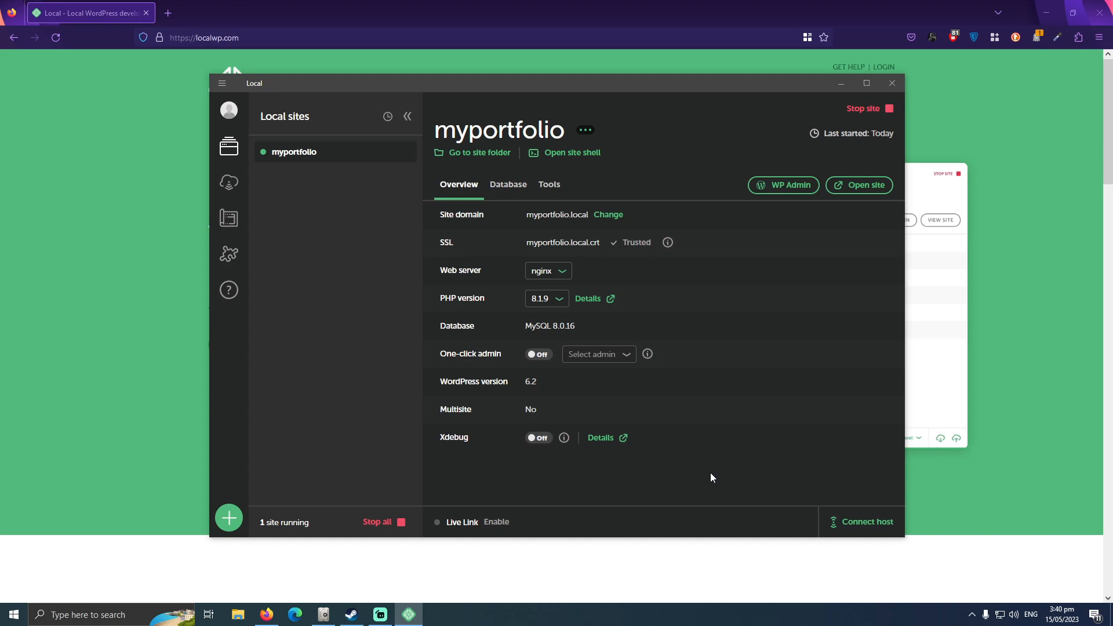
click(867, 116)
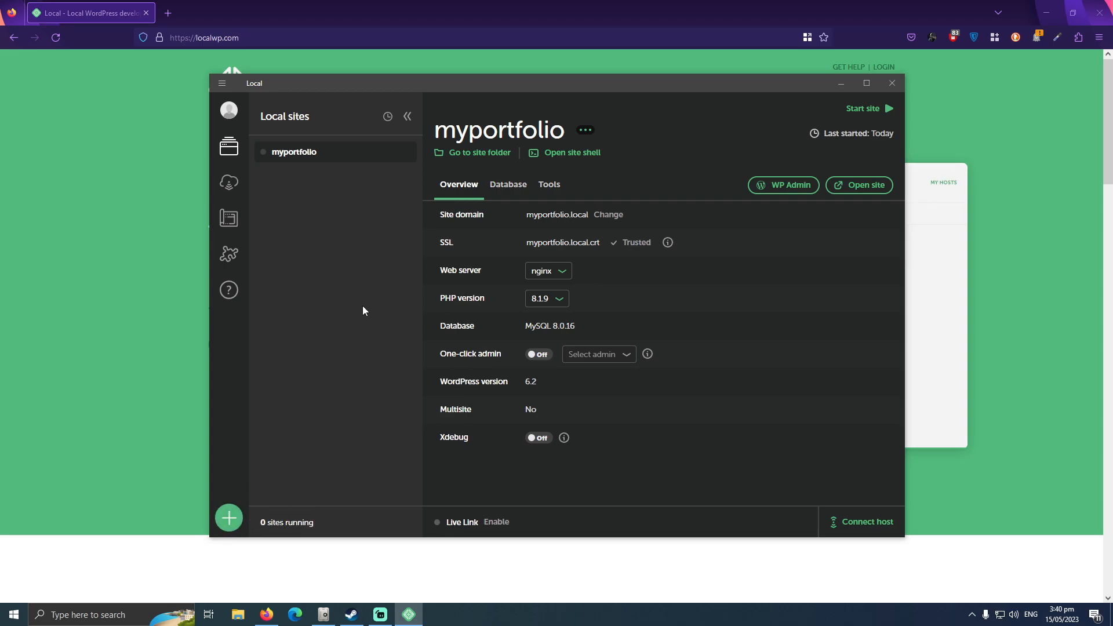
Begin creating a new site named test and keep the Preferred environment.
click(229, 518)
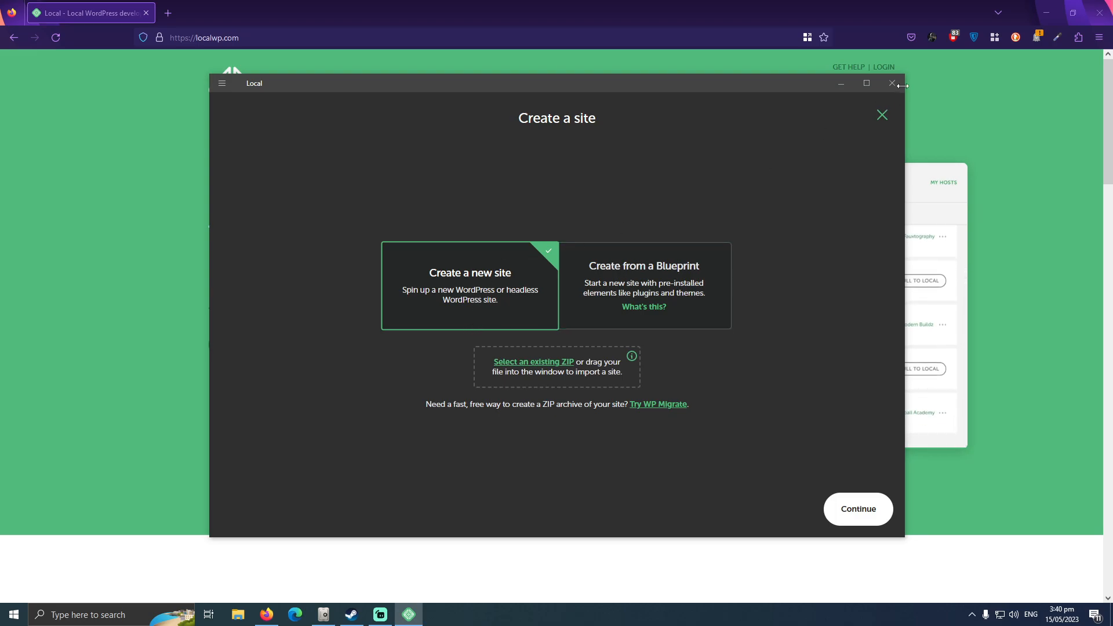
click(882, 115)
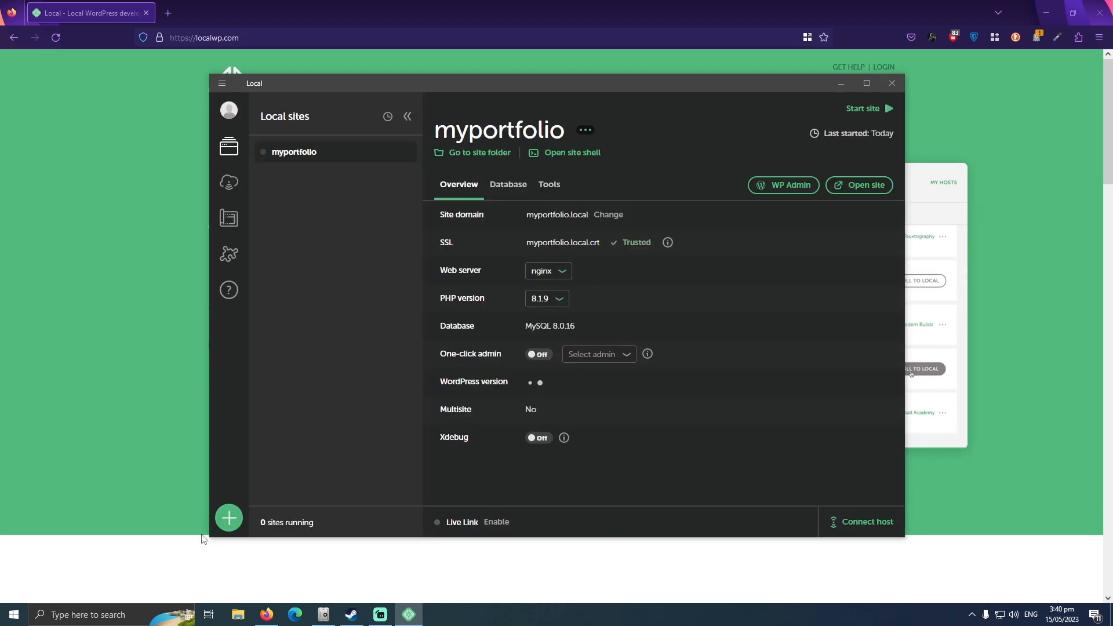
click(229, 519)
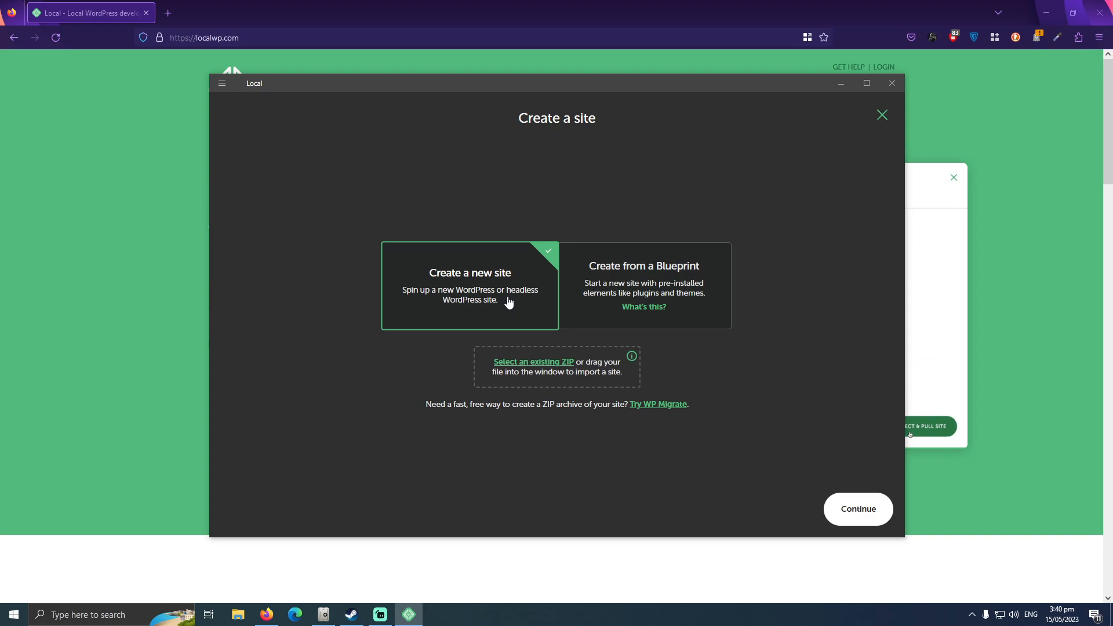
click(833, 516)
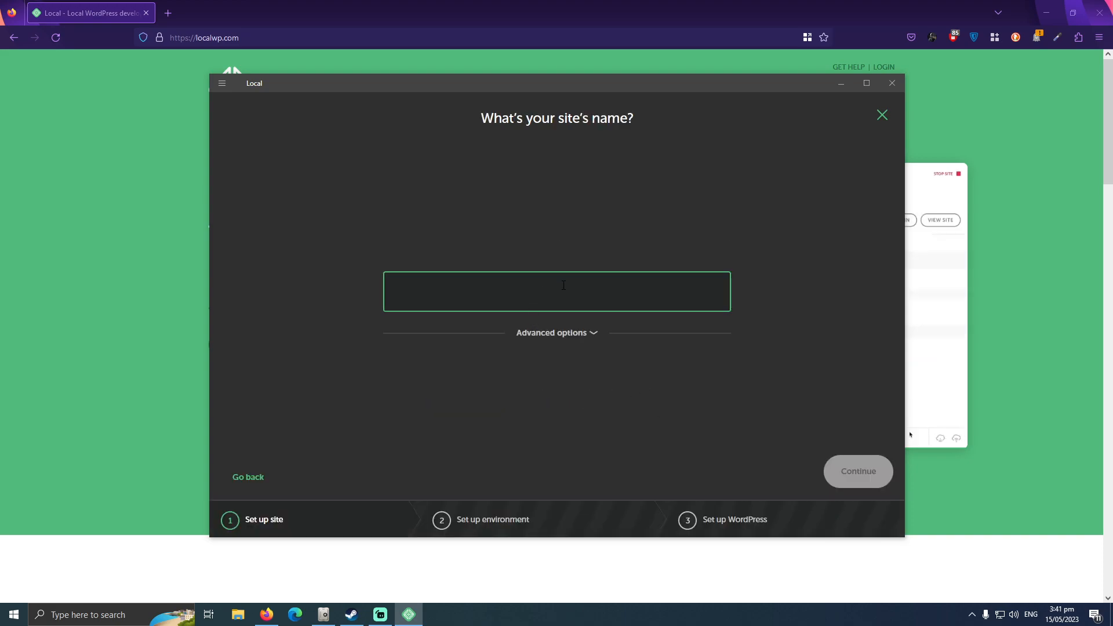
text(test)
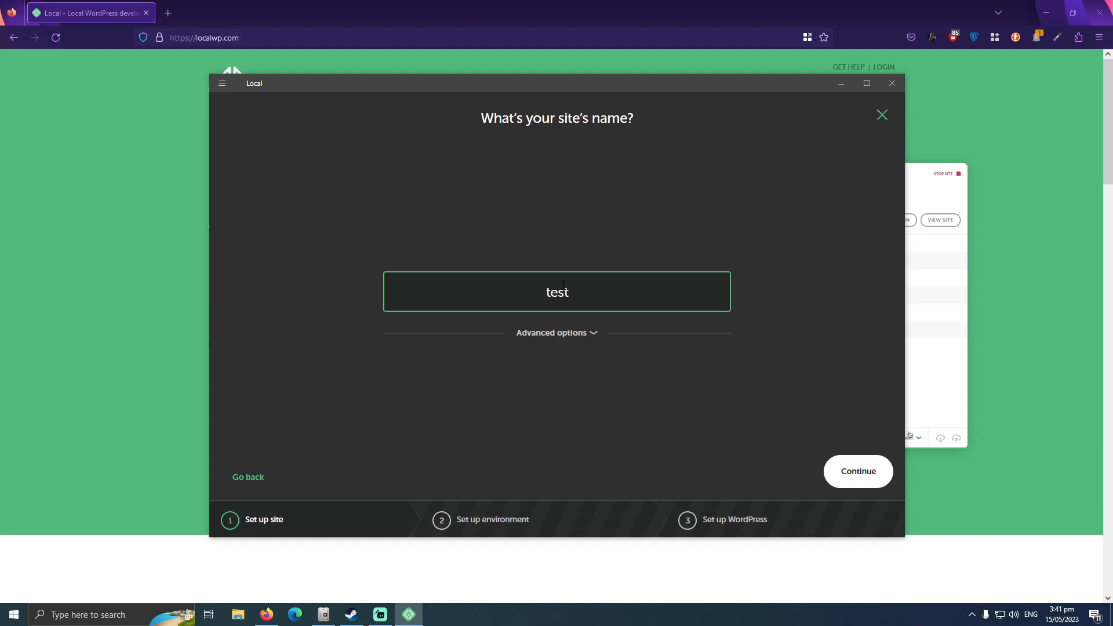
click(824, 472)
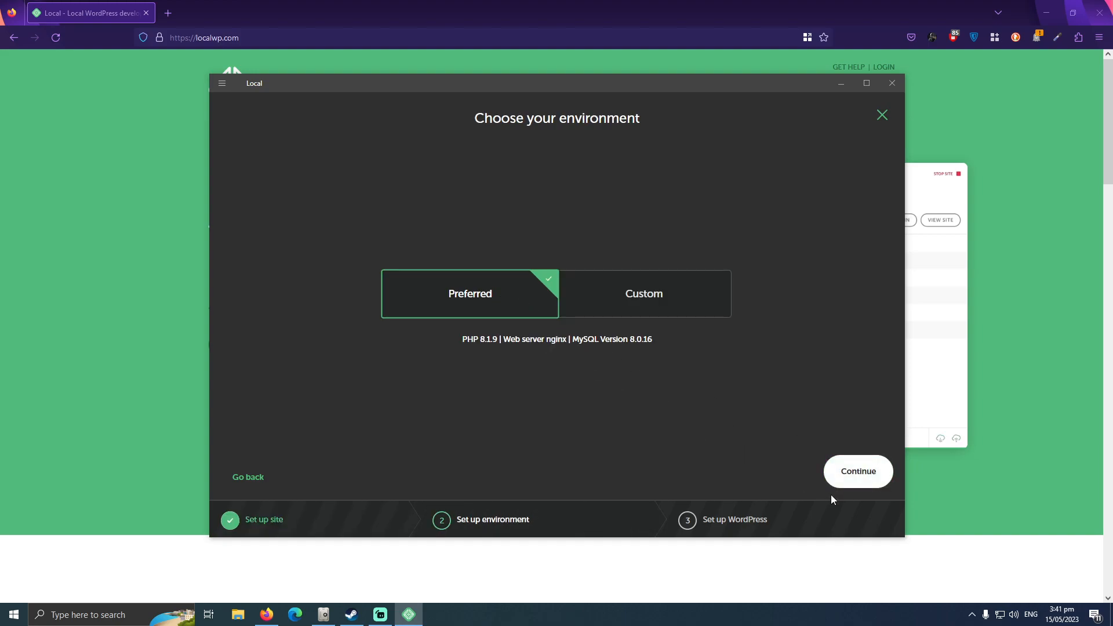
click(845, 479)
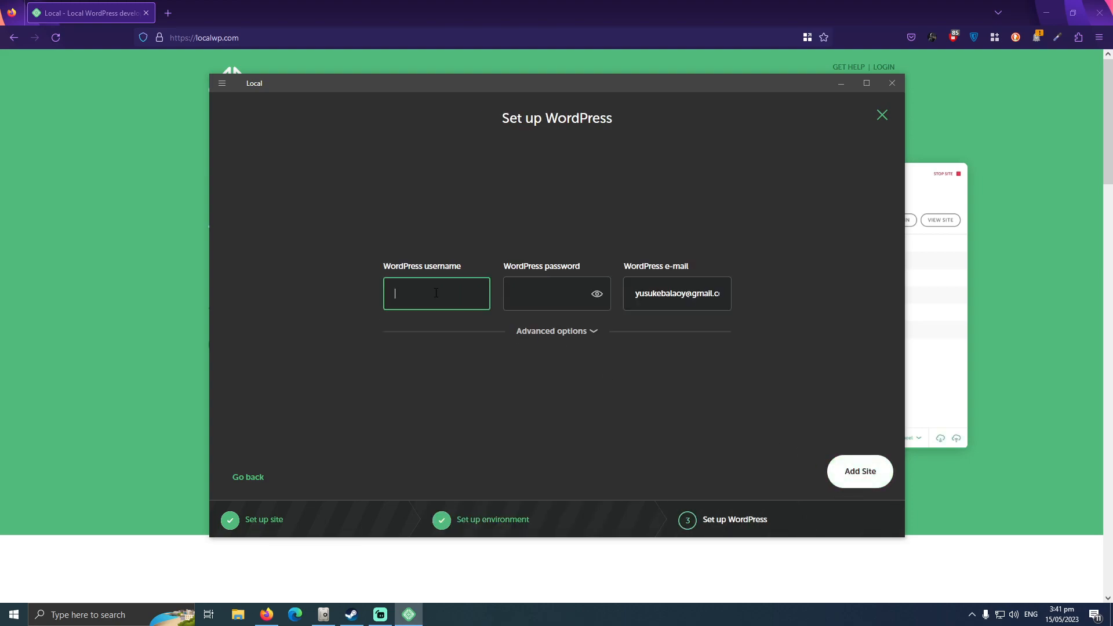
Fill in the WordPress username and the WordPress password for the new site.
text(yusuke07)
click(528, 286)
text(yus)
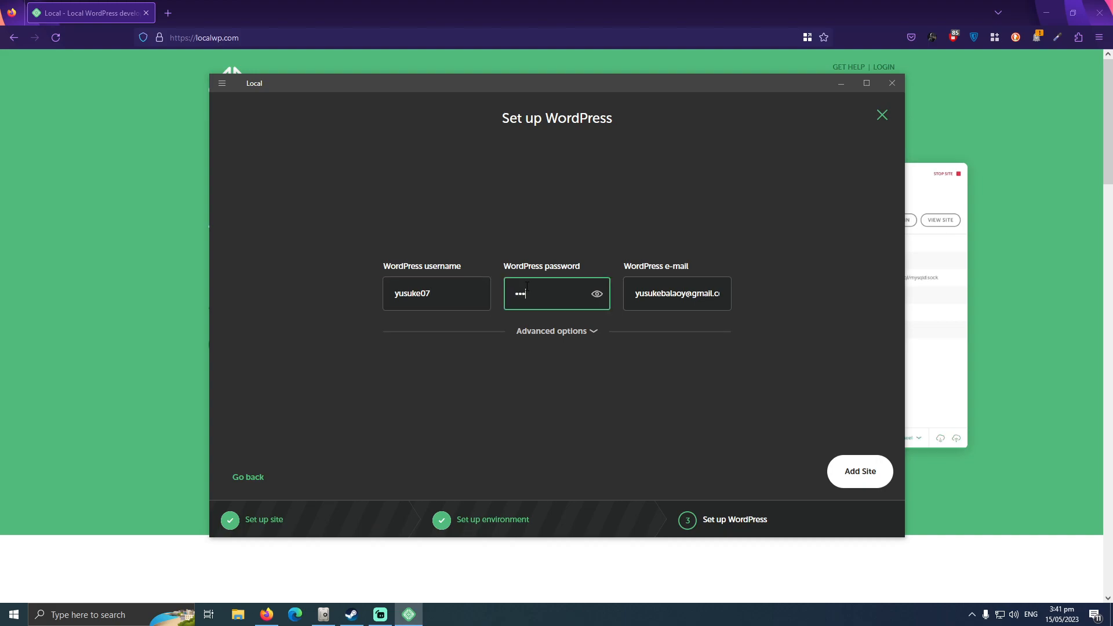
text(••••••••)
drag(458, 297, 391, 297)
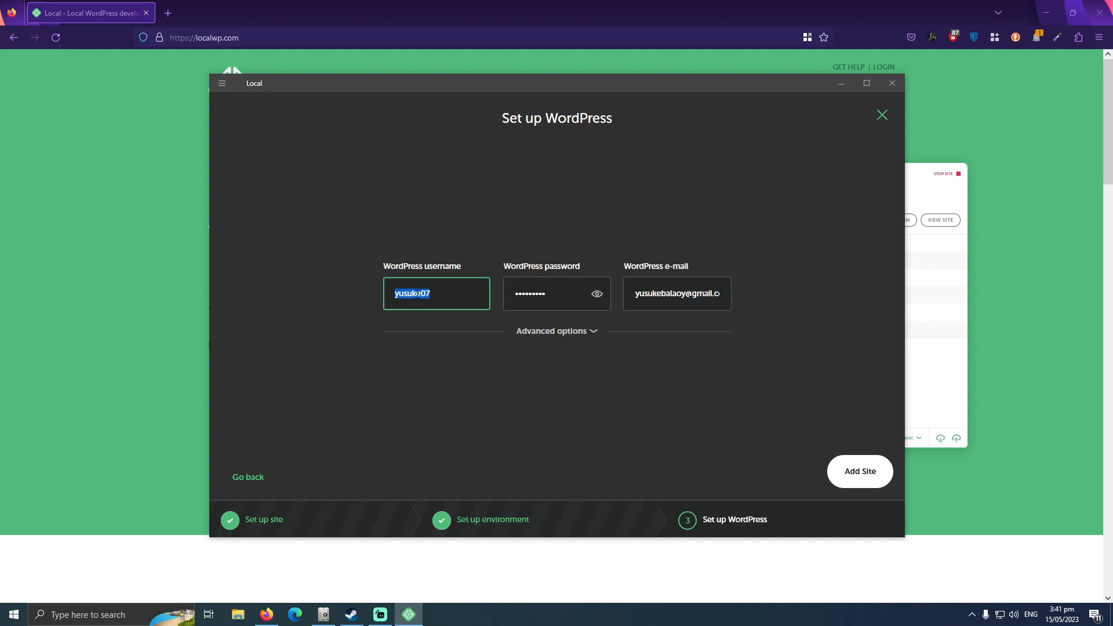
click(443, 293)
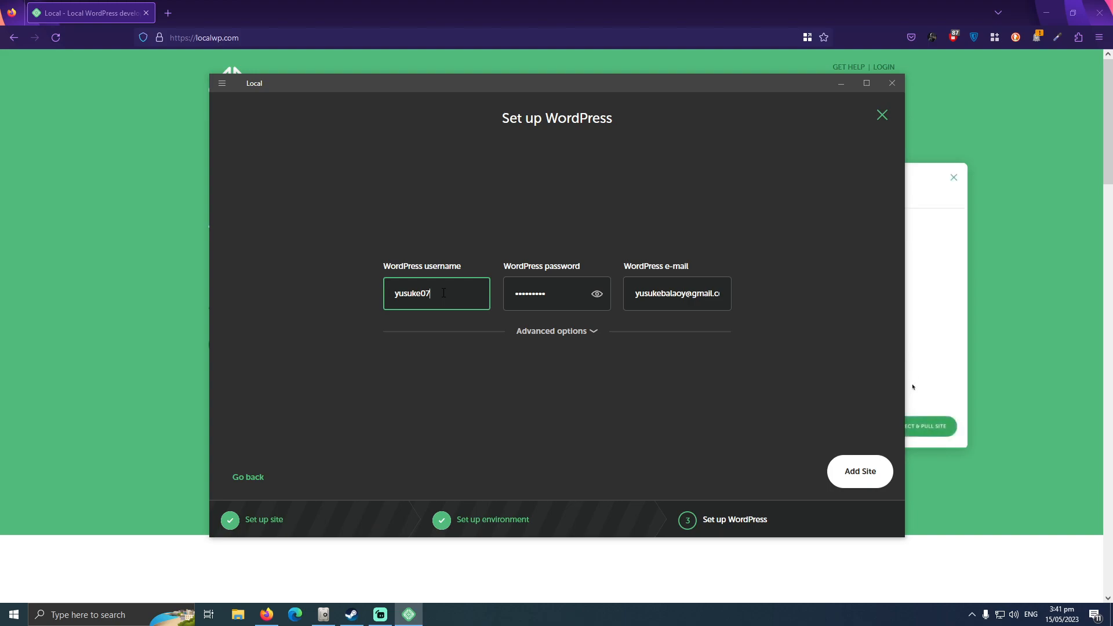
drag(446, 293, 282, 277)
click(460, 293)
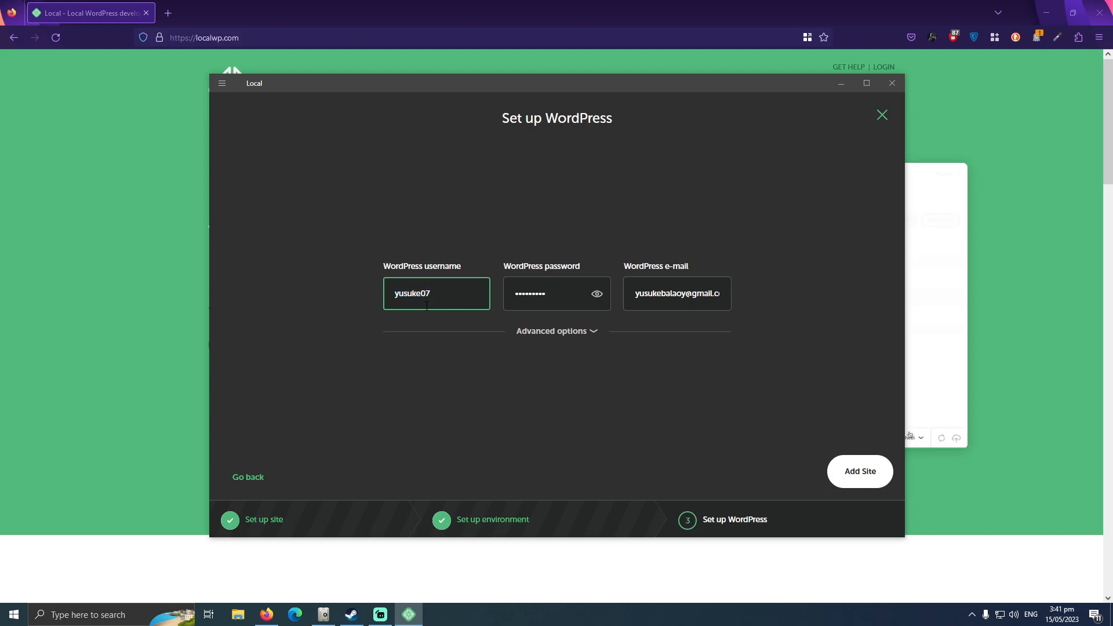
drag(453, 287, 279, 286)
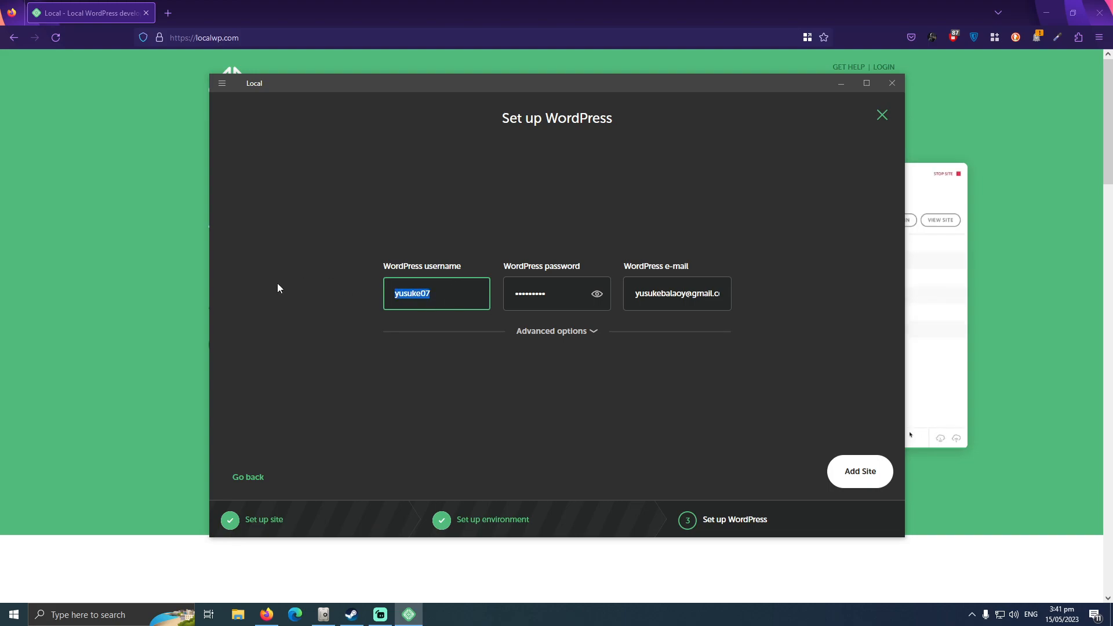
click(450, 296)
click(557, 288)
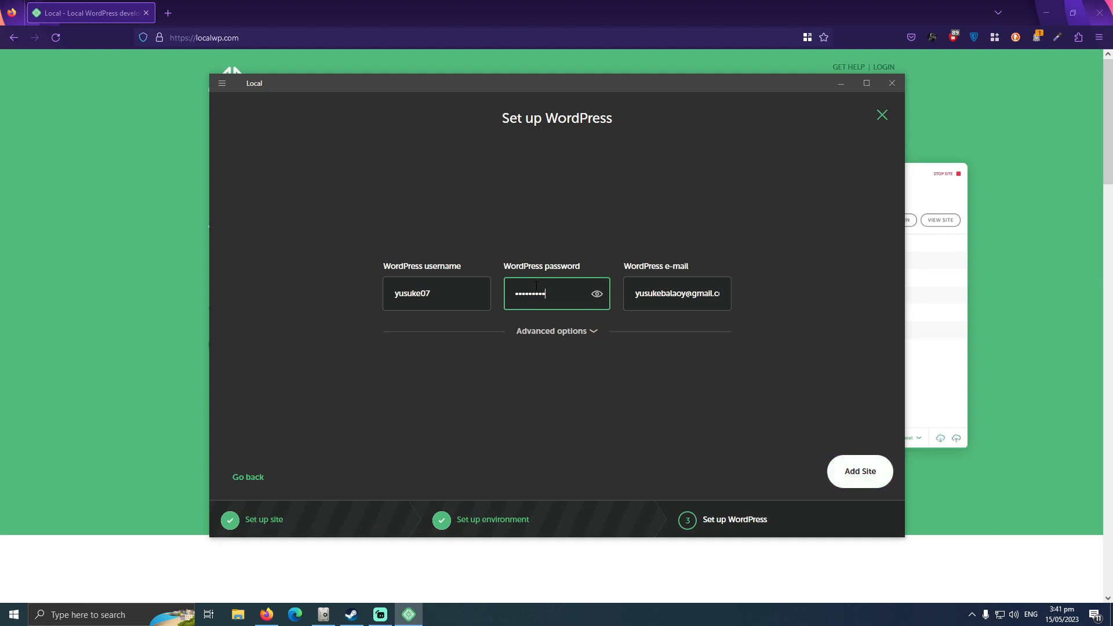
drag(557, 295, 437, 291)
Add the test site with the entered WordPress credentials.
click(850, 477)
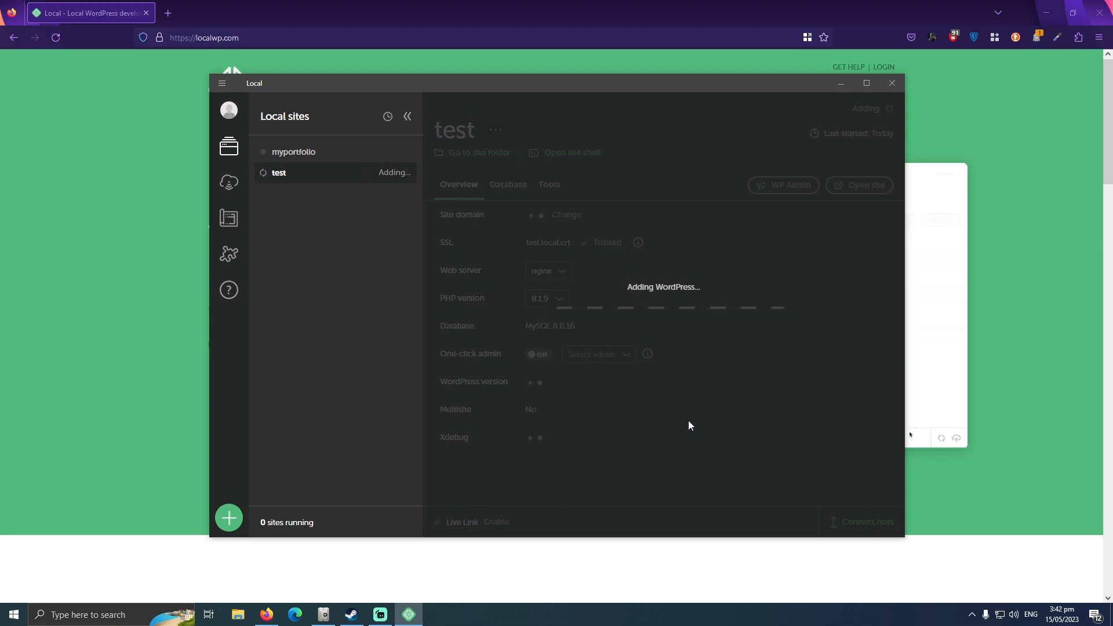
mouse_move(381, 614)
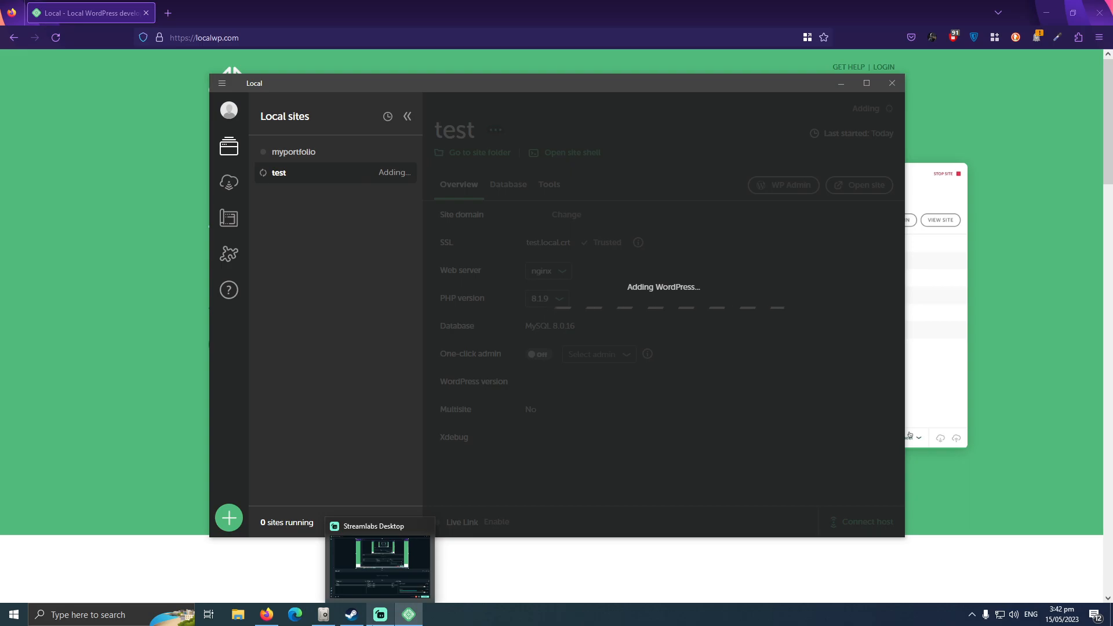
click(377, 575)
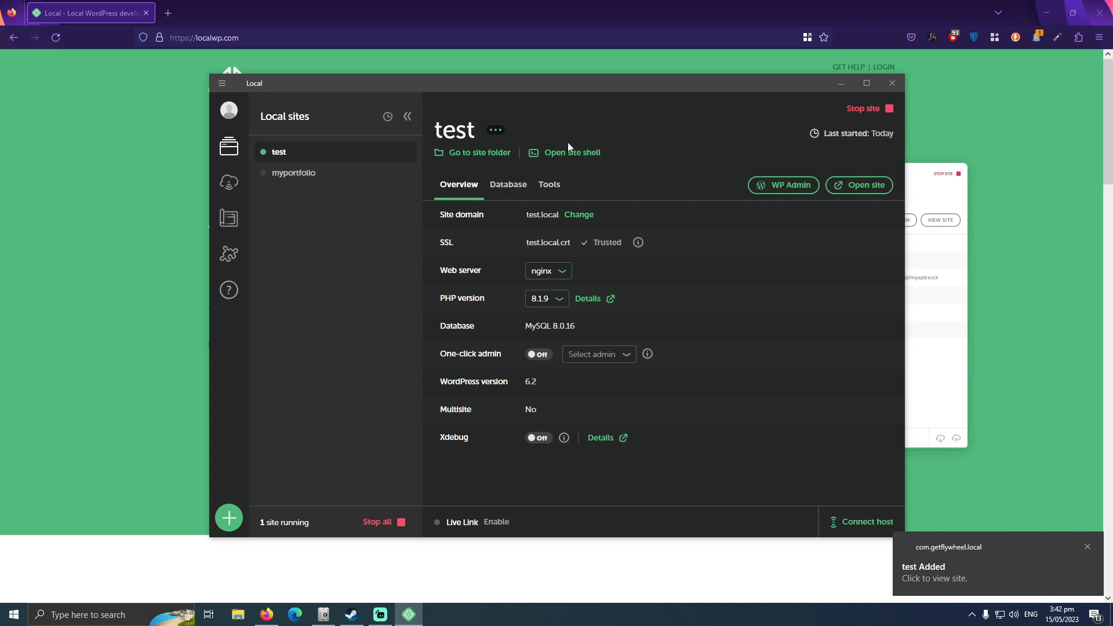
Open the test site's WordPress admin and log in with the saved browser login.
click(765, 186)
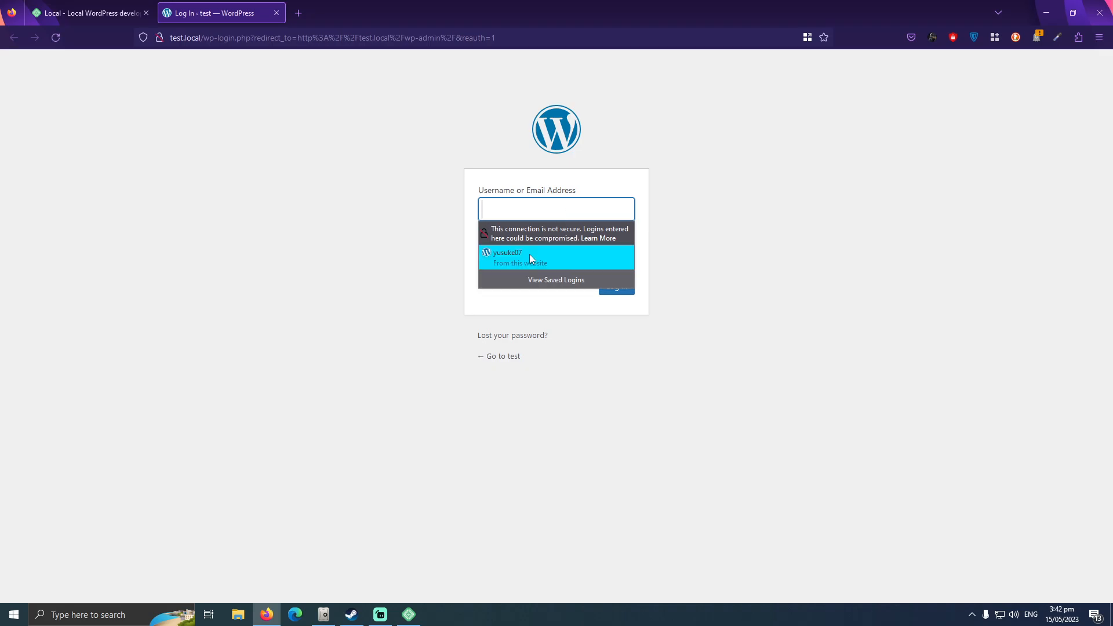
click(530, 253)
click(612, 292)
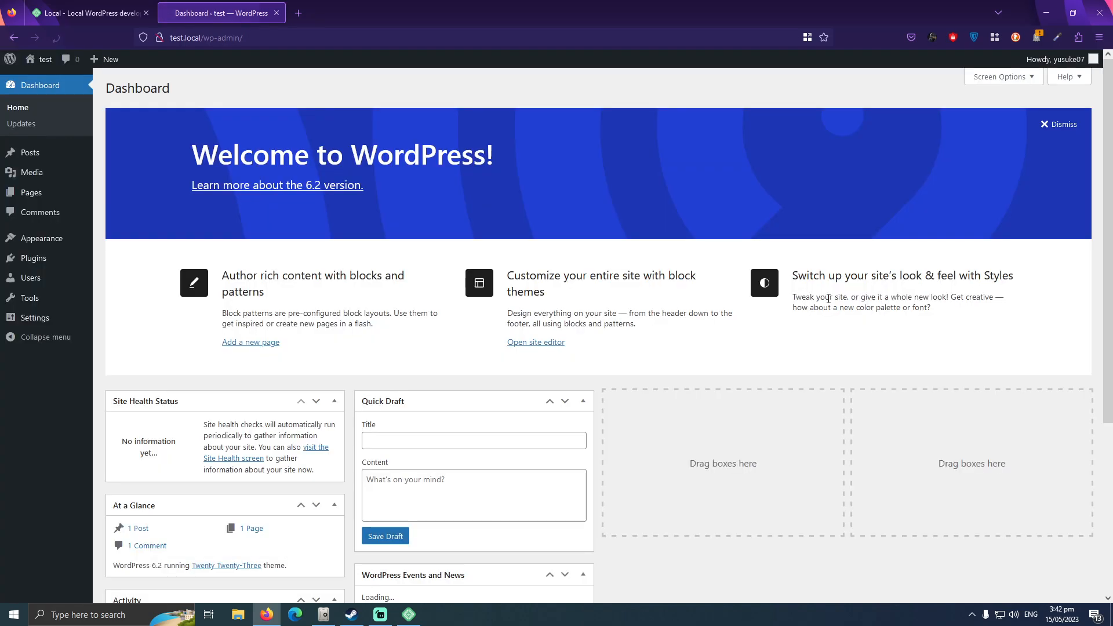
Dismiss the welcome banner and hide the Site Health Status, At a Glance, Activity, Quick Draft, and WordPress Events and News boxes.
click(1050, 125)
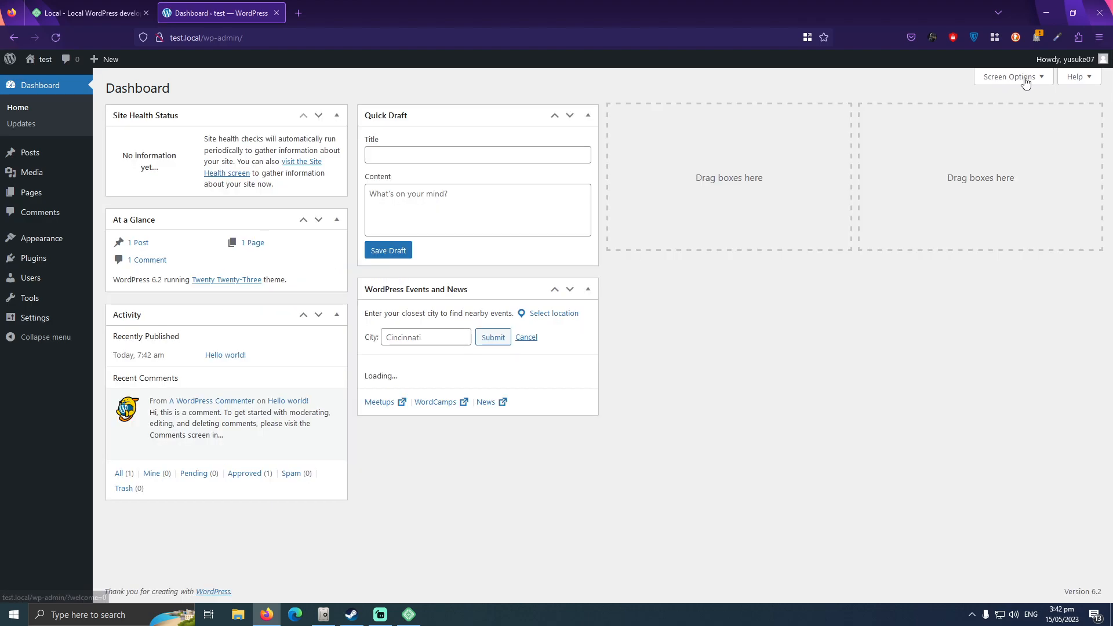
click(1003, 76)
click(362, 128)
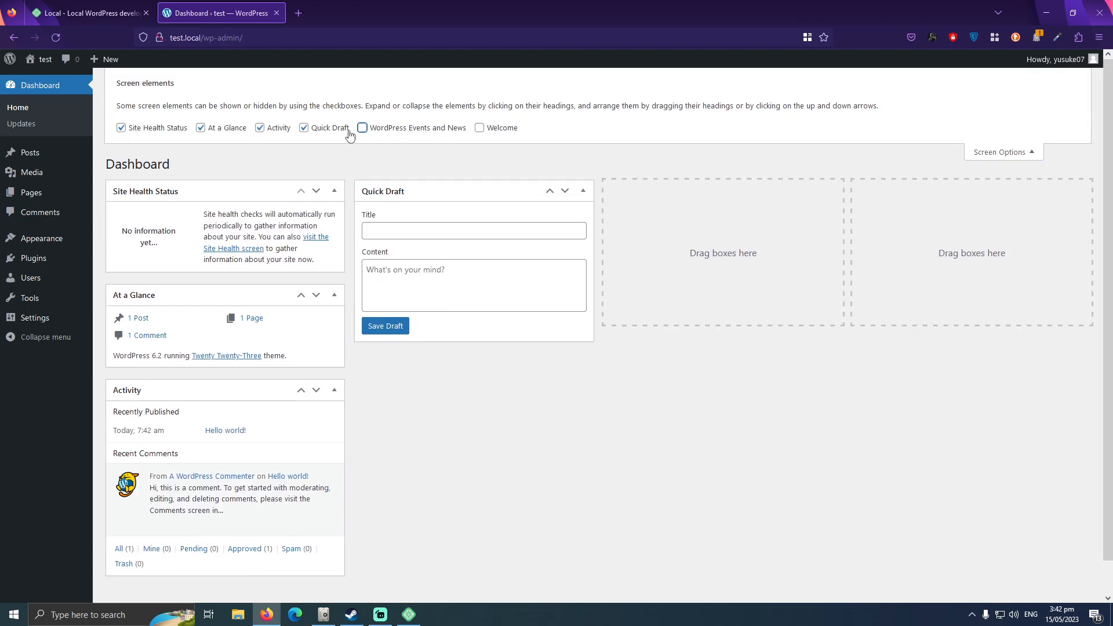
click(303, 128)
click(260, 128)
click(205, 130)
click(141, 129)
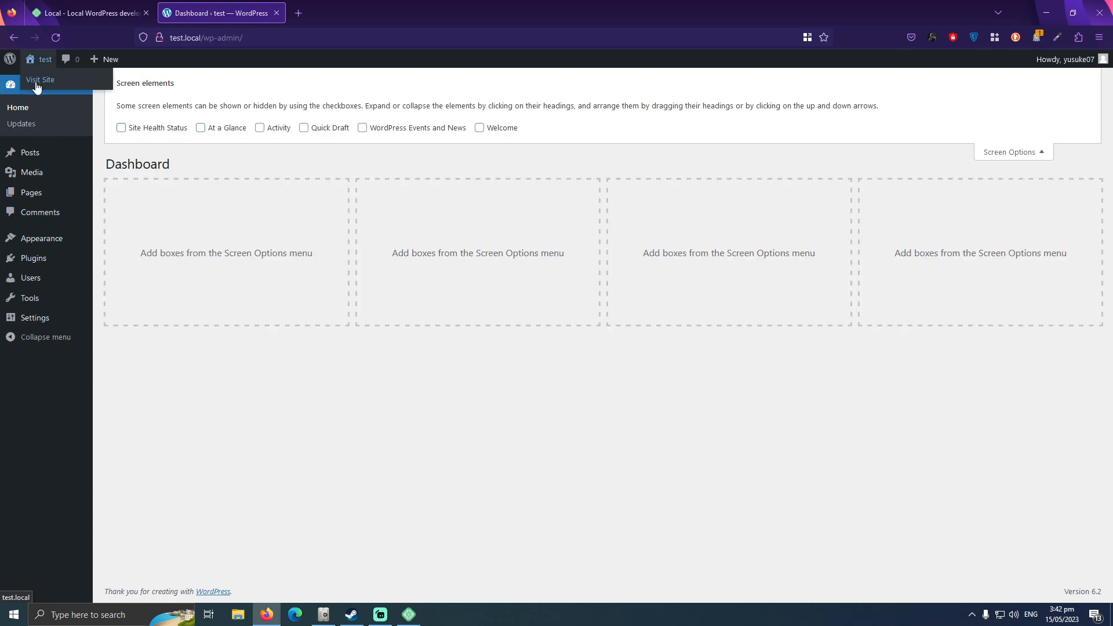
Open the test site's front page from Local, look through it, and close its browser tab.
right_click(36, 84)
click(223, 315)
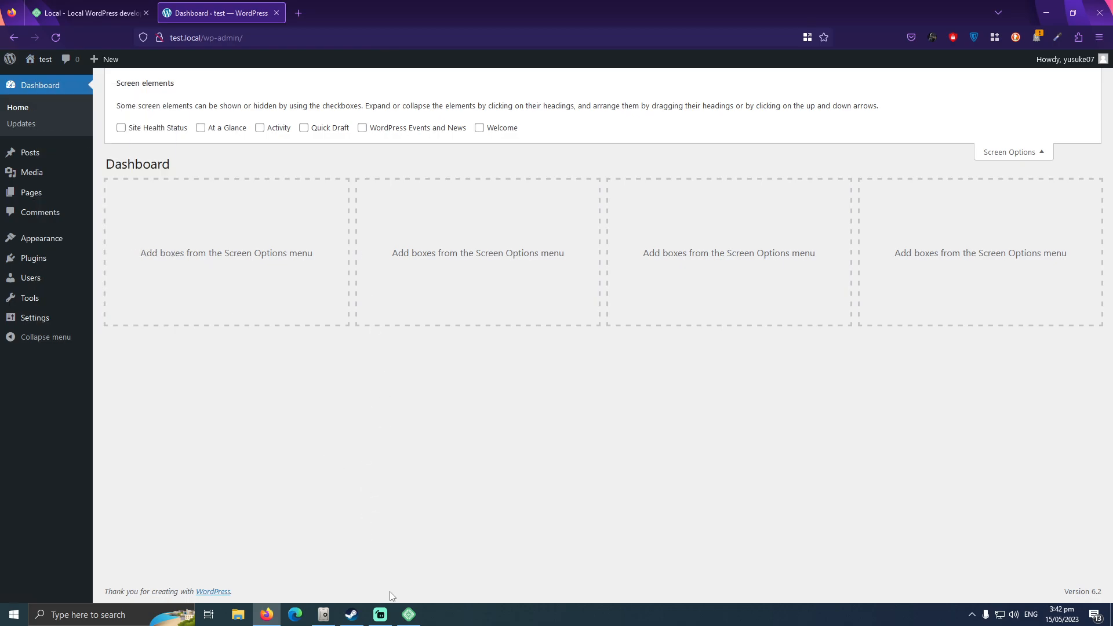
click(409, 614)
click(859, 184)
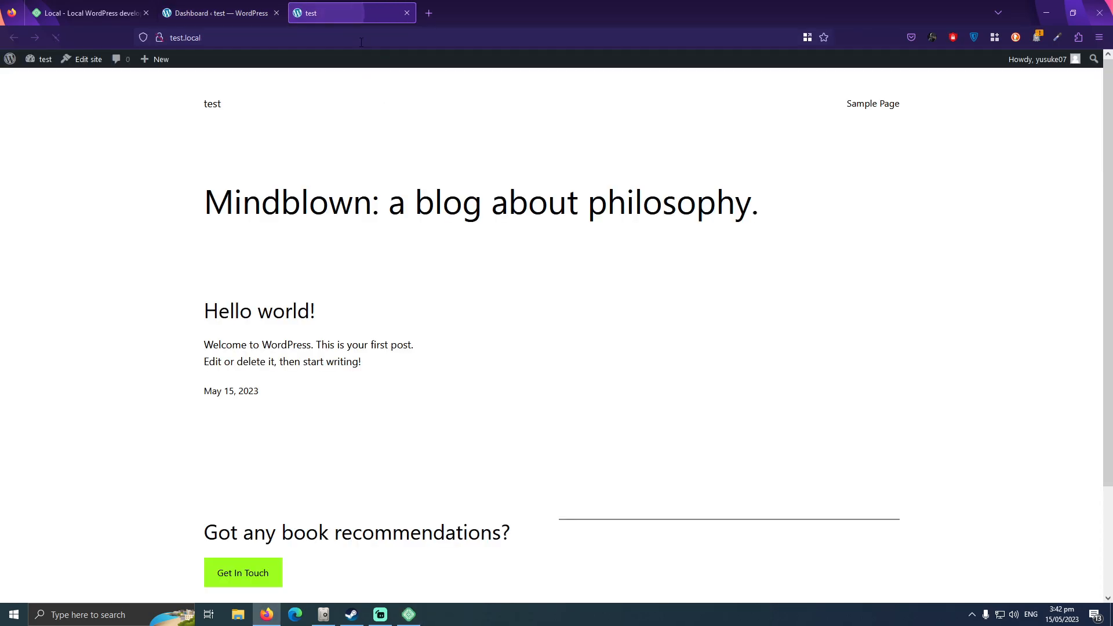
scroll(1110, 200, down, 2)
scroll(568, 210, up, 2)
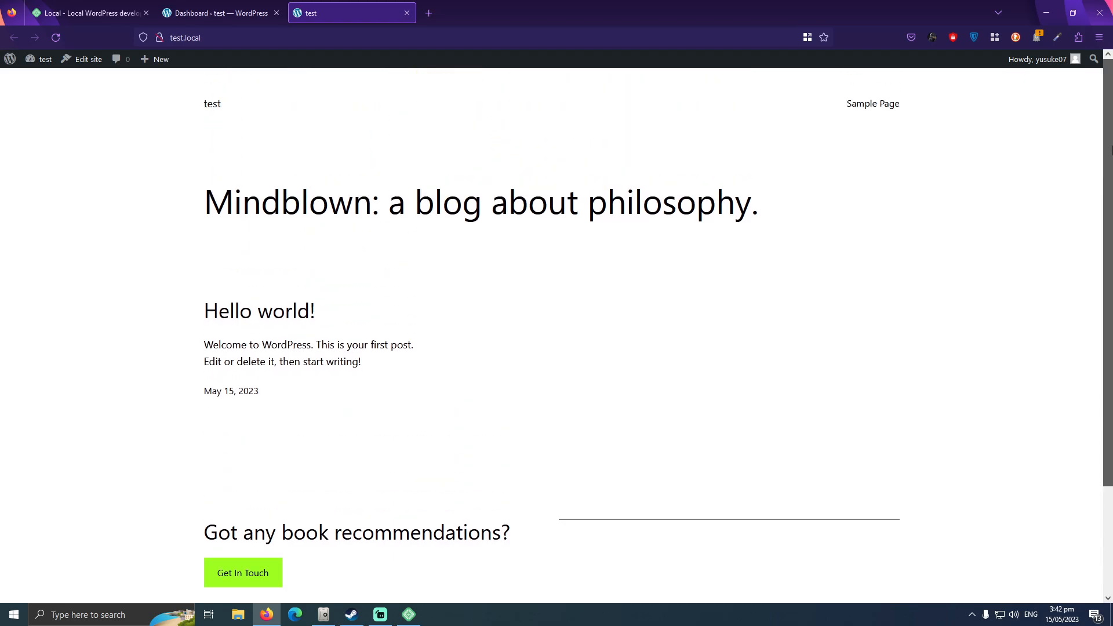
click(406, 14)
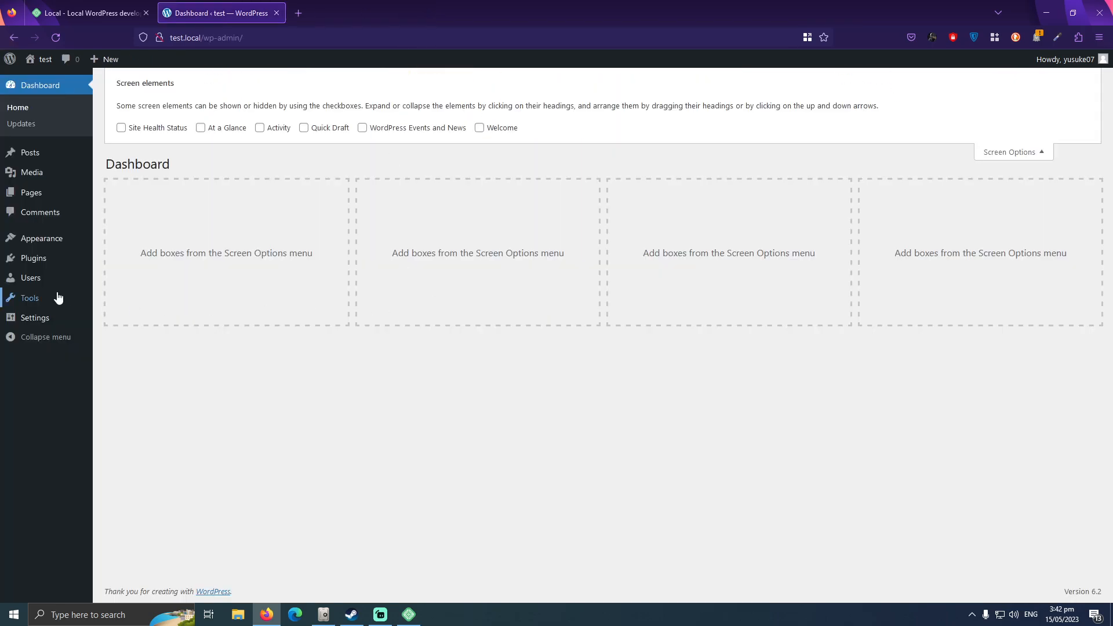
Look over the test site's installed plugins and themes, including the details of Twenty Twenty-One.
click(34, 258)
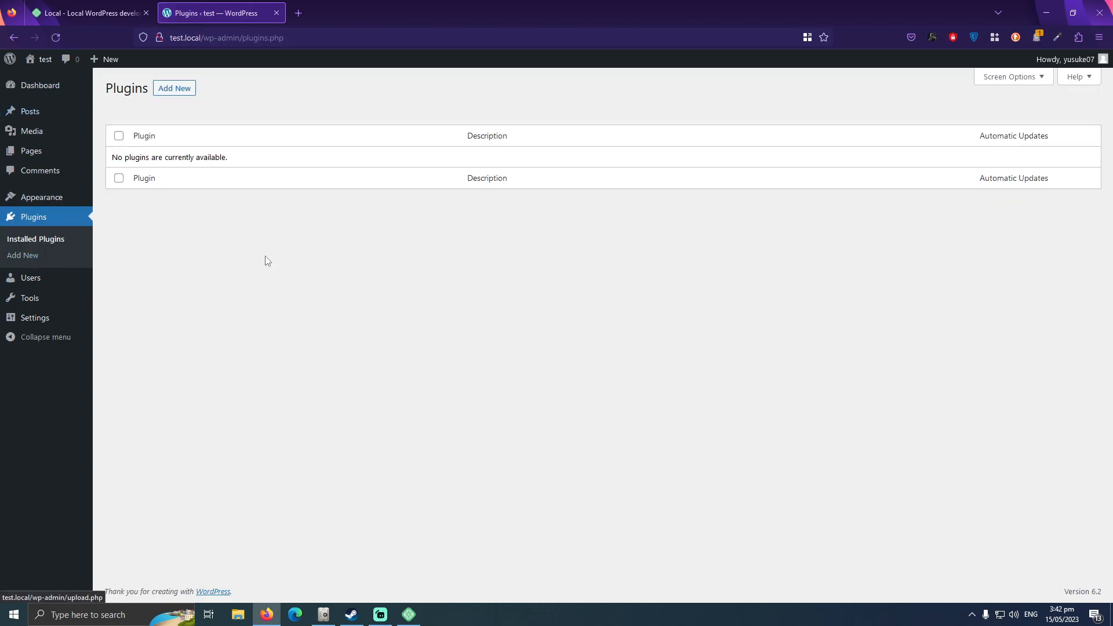
click(32, 197)
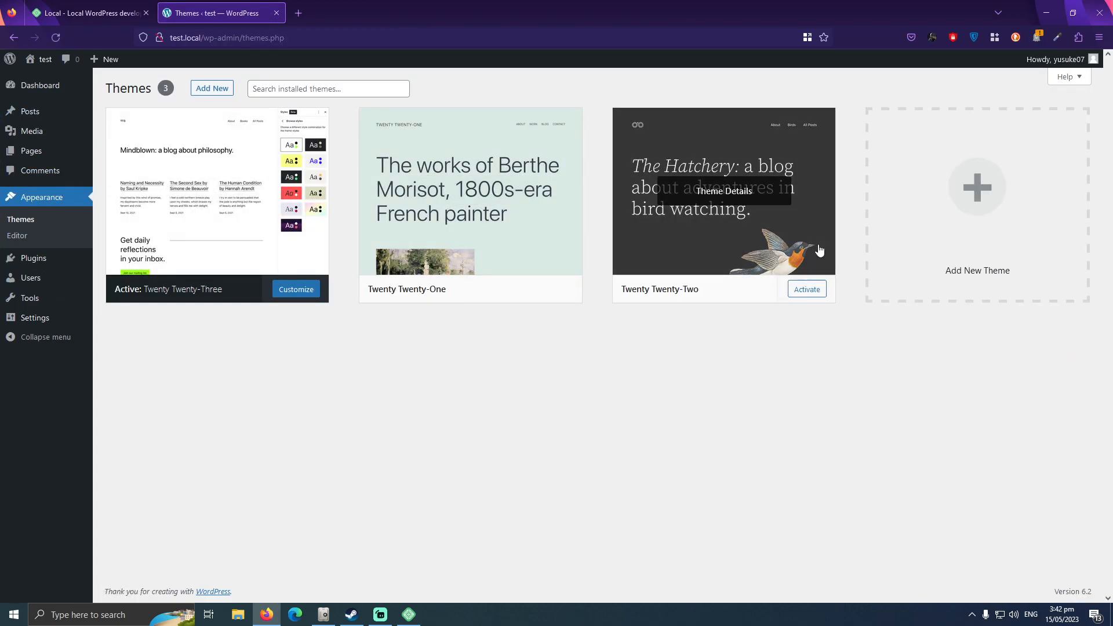
click(447, 255)
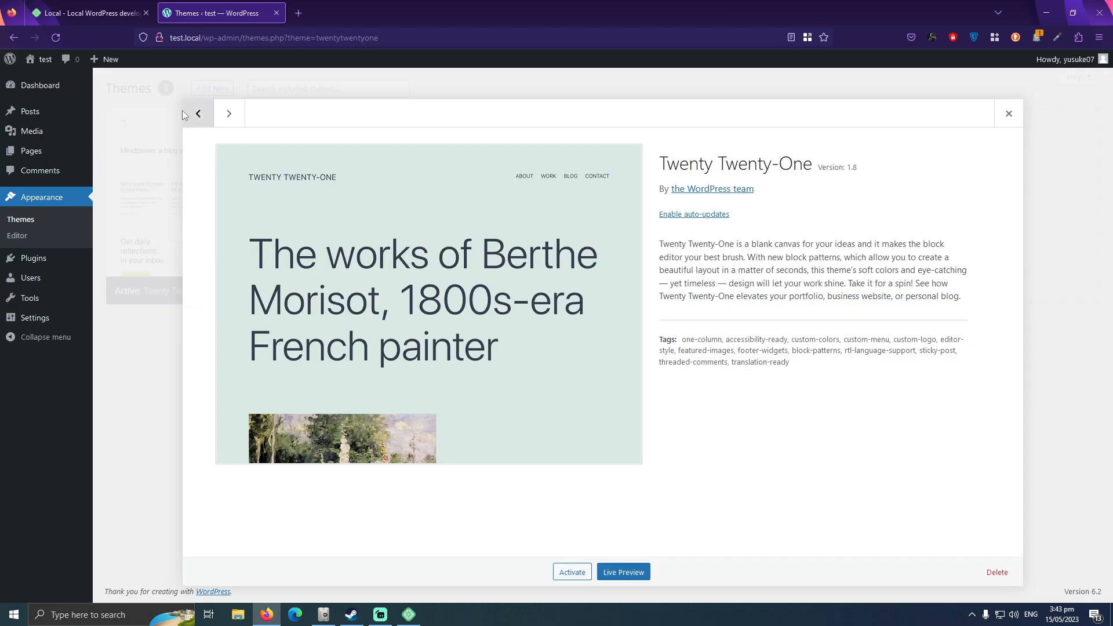
click(1019, 118)
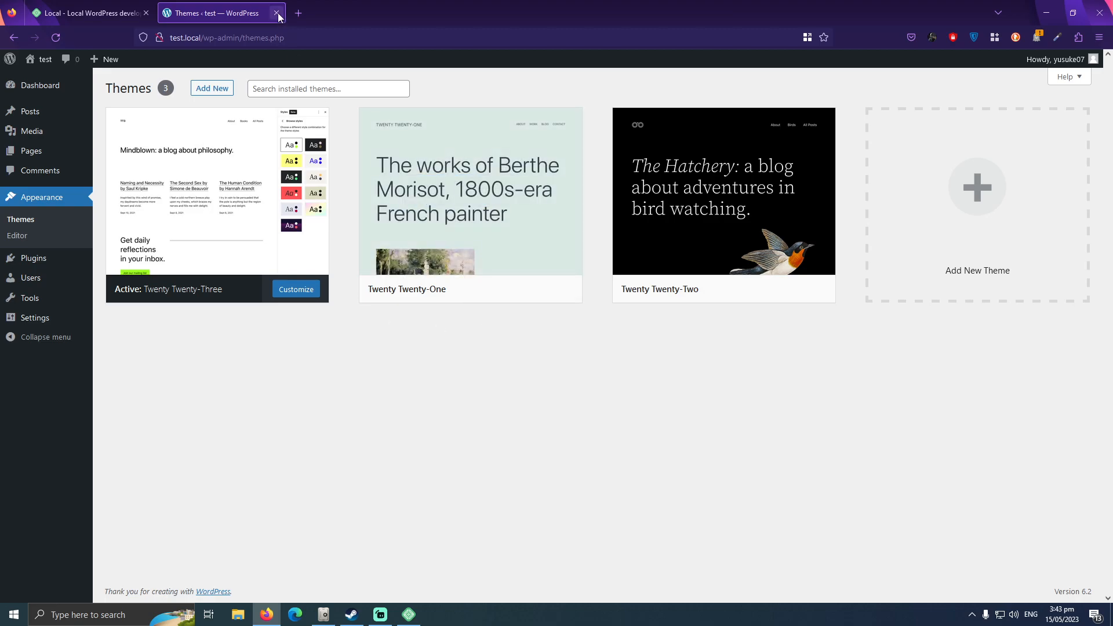
Switch to Local, stop the test site, and close its WordPress admin tab in Firefox.
click(408, 614)
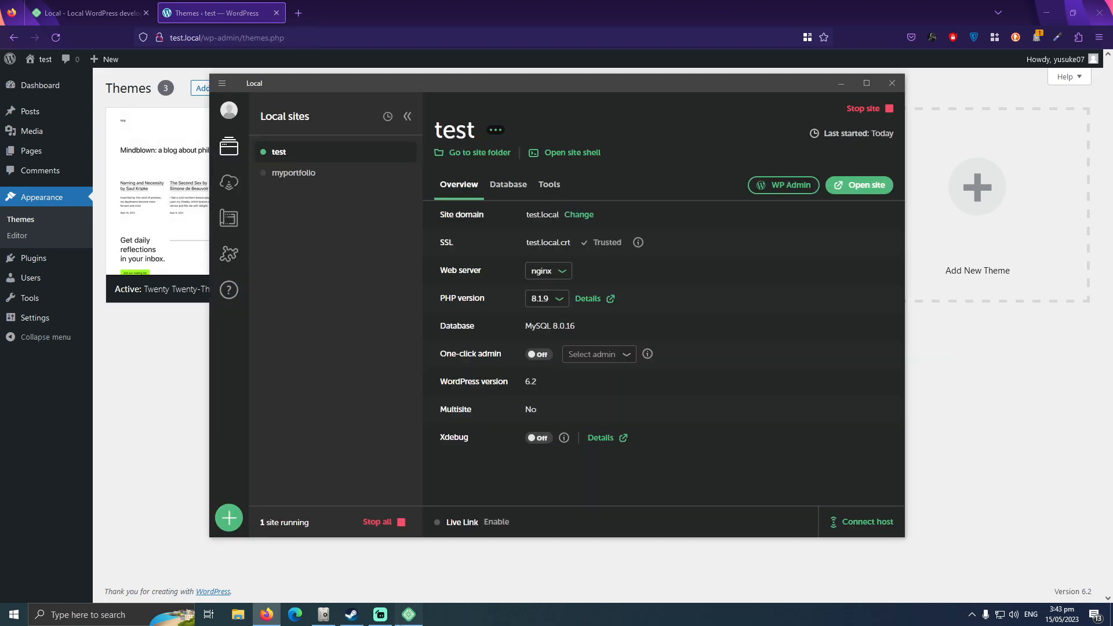
click(856, 108)
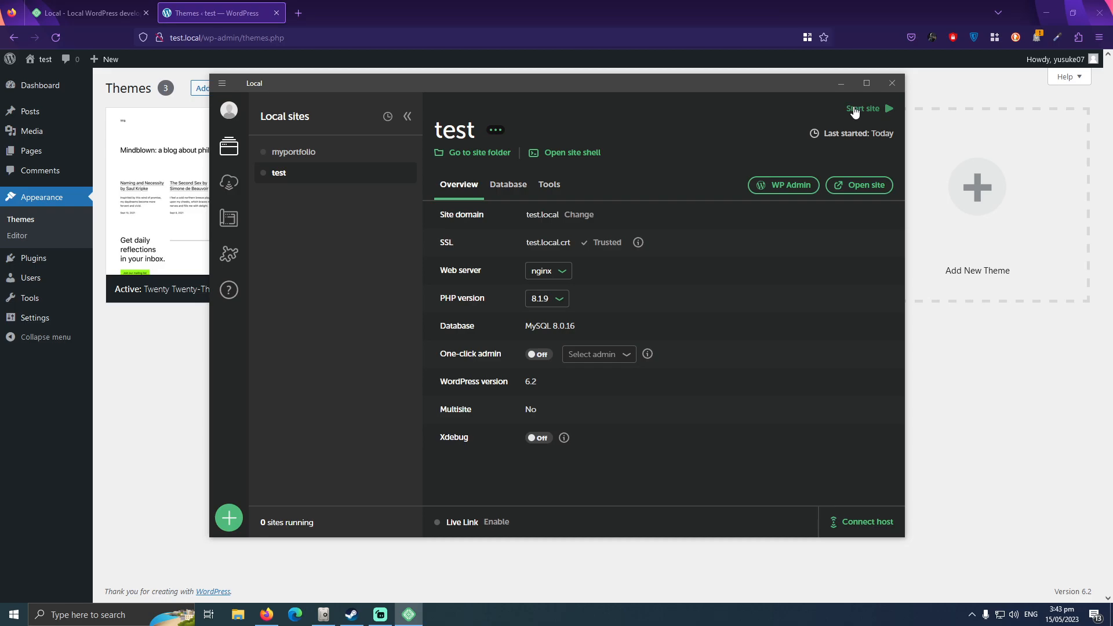
click(277, 12)
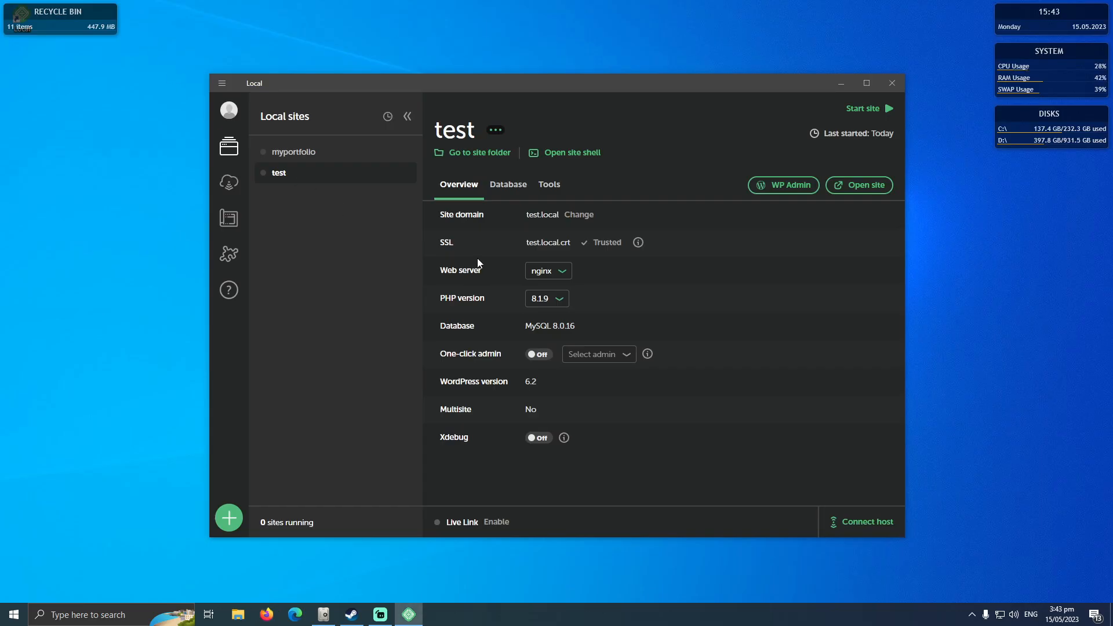
Select the myportfolio site in the site list and close Local.
click(323, 155)
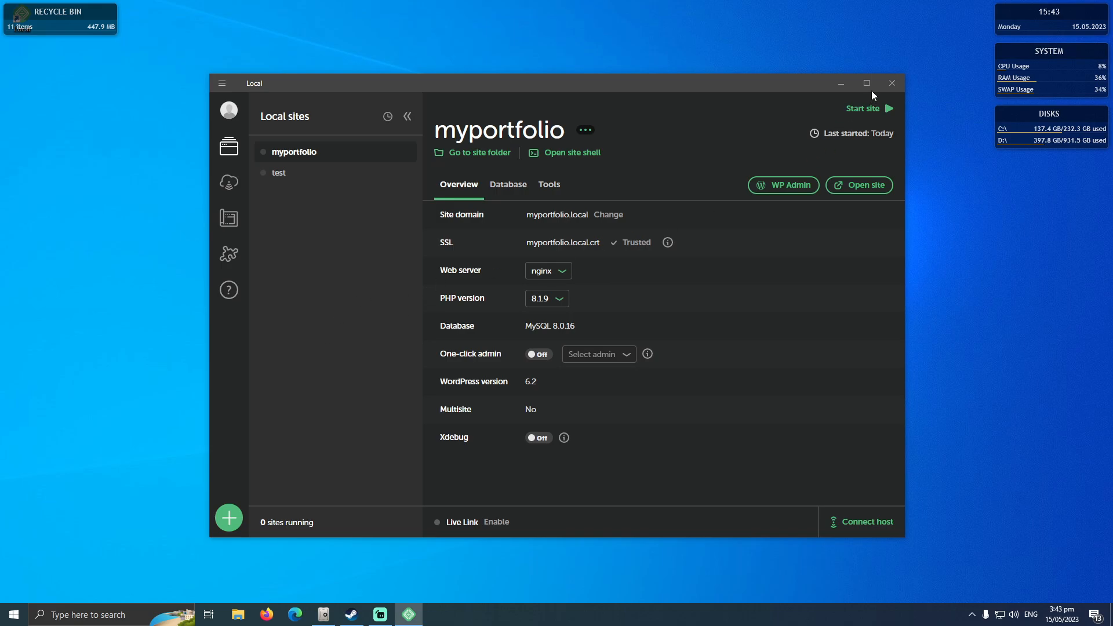
click(890, 84)
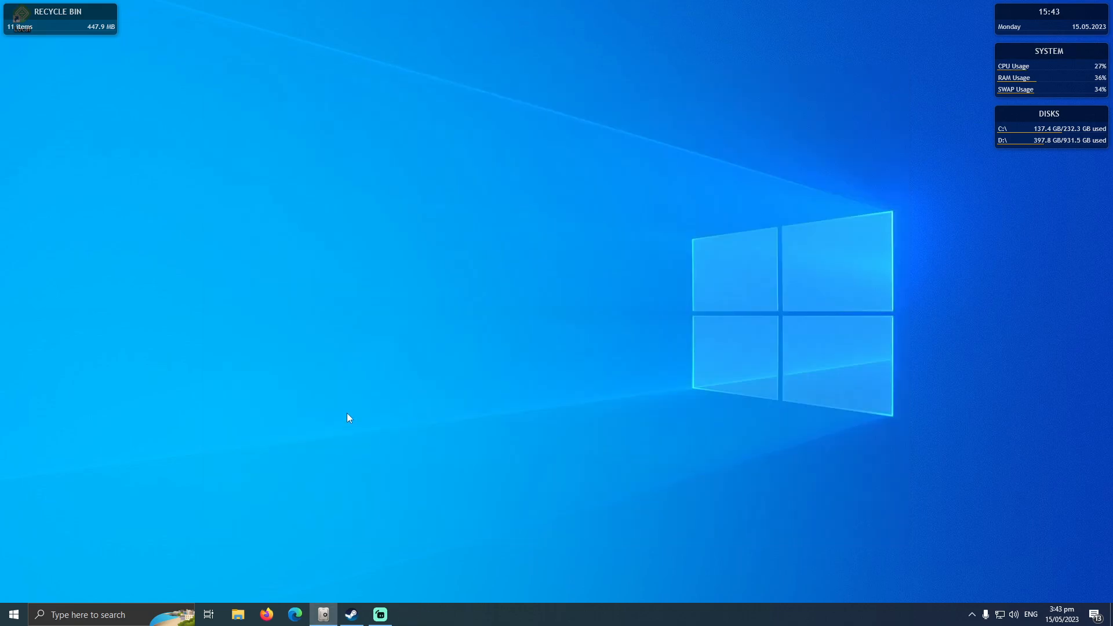